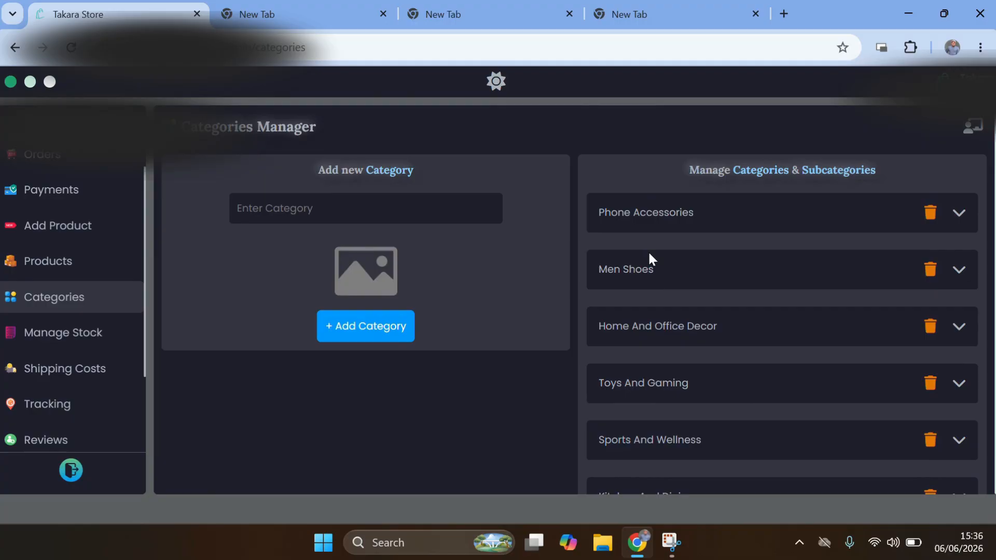
Step: Review the list of existing product categories and the name field for adding a new category
scroll(603, 207, "down", 3)
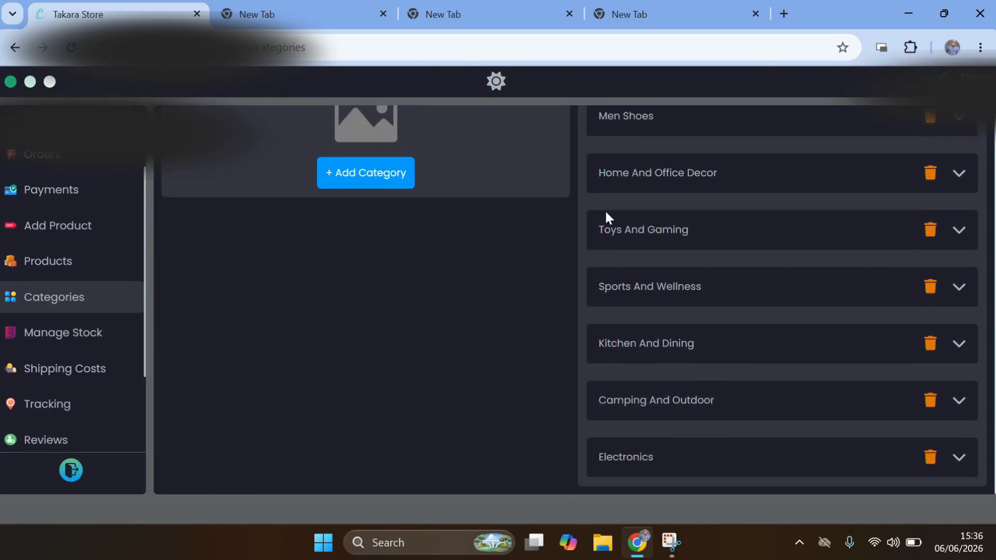
scroll(639, 264, "up", 3)
scroll(637, 262, "down", 3)
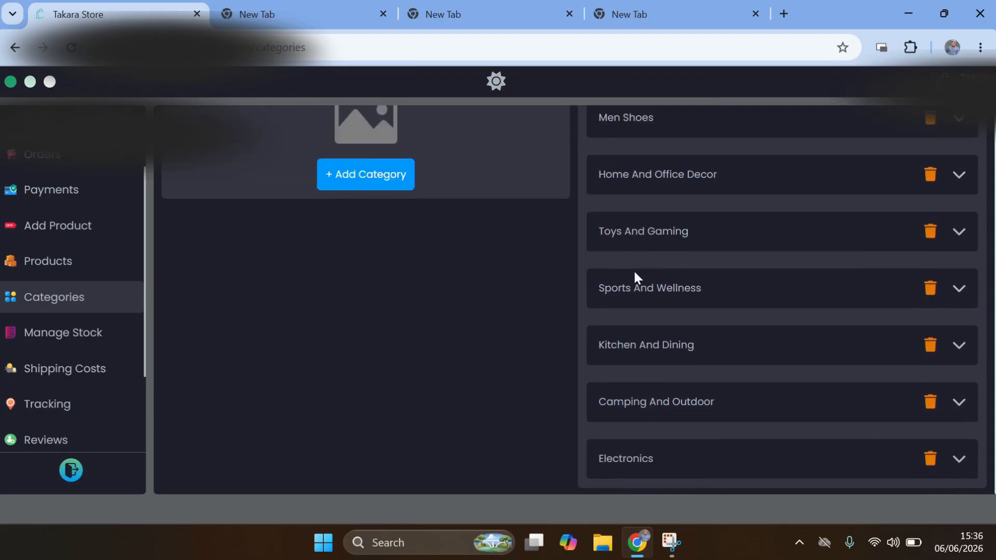
scroll(638, 272, "up", 3)
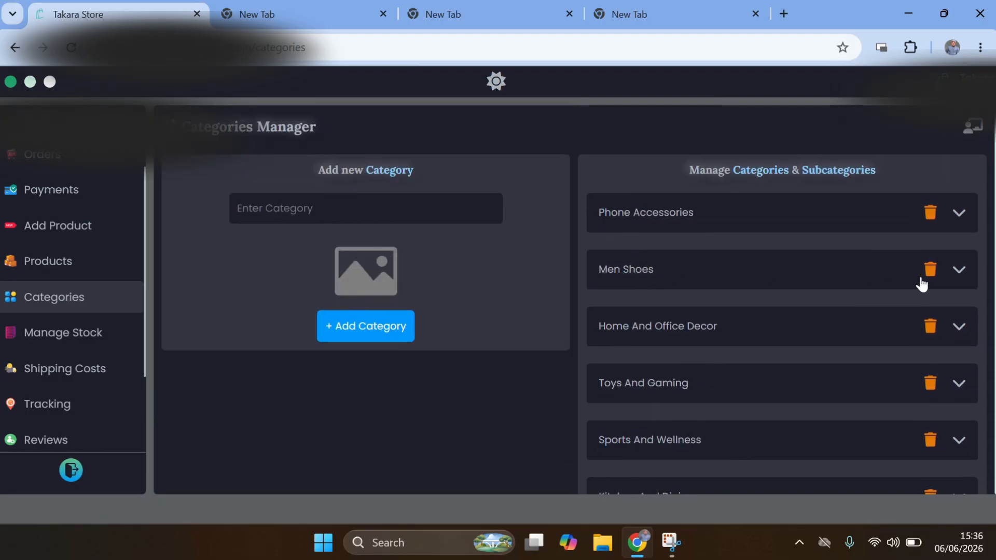
scroll(921, 284, "down", 3)
scroll(854, 289, "up", 3)
left_click(281, 212)
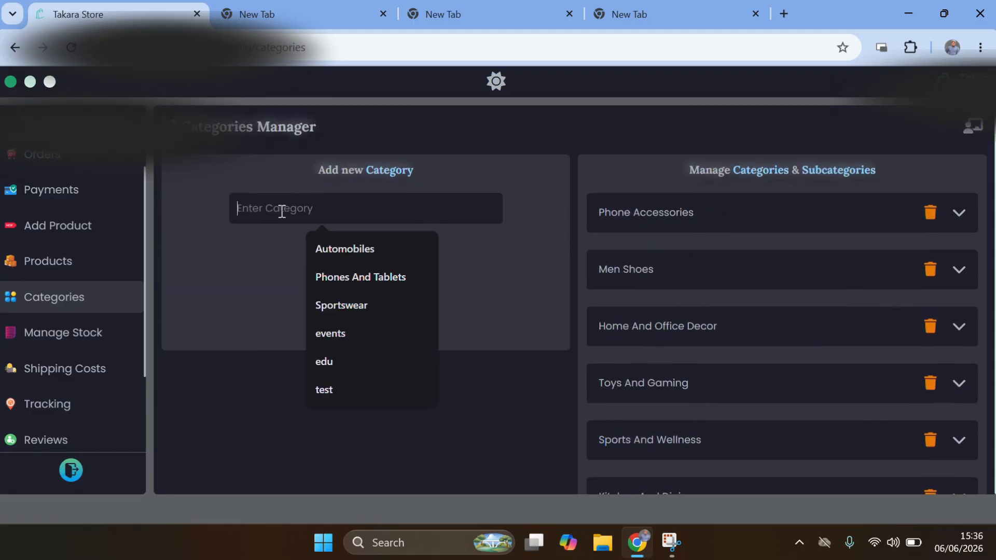
left_click(253, 258)
left_click(274, 213)
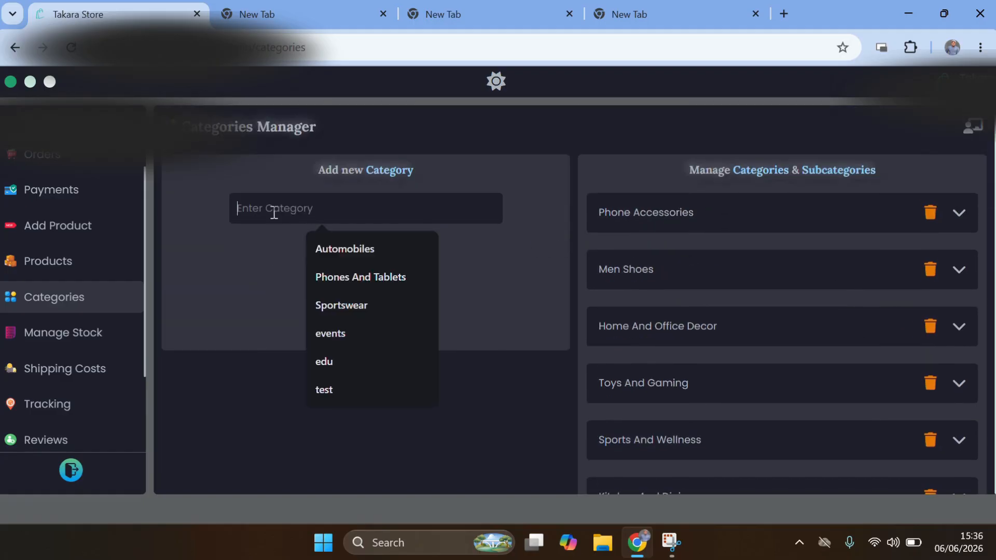
left_click(251, 263)
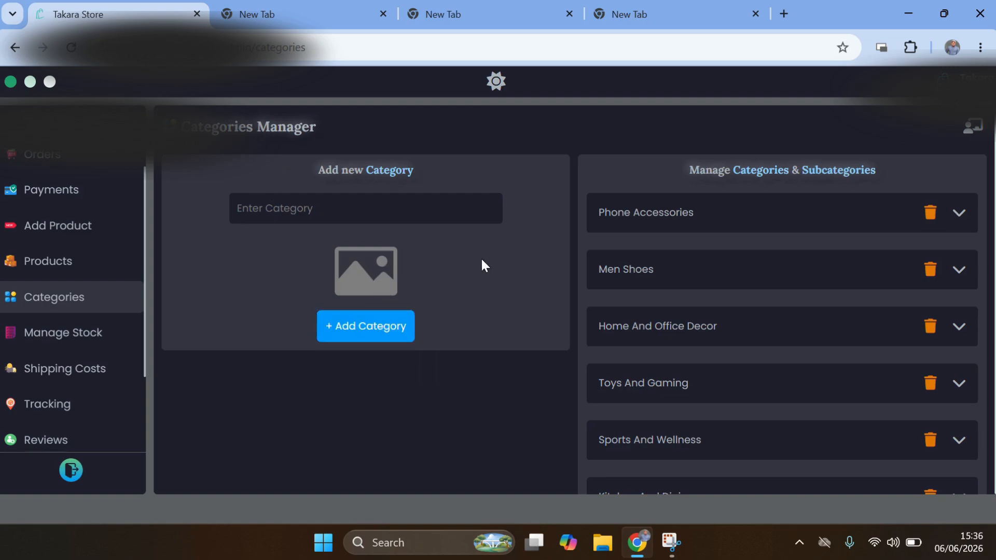
scroll(695, 254, "down", 3)
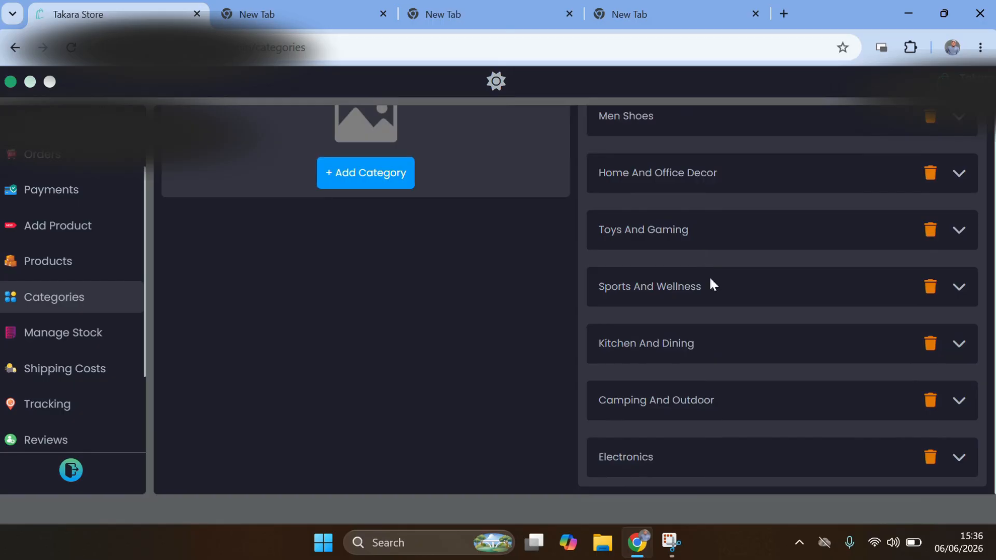
scroll(709, 283, "up", 3)
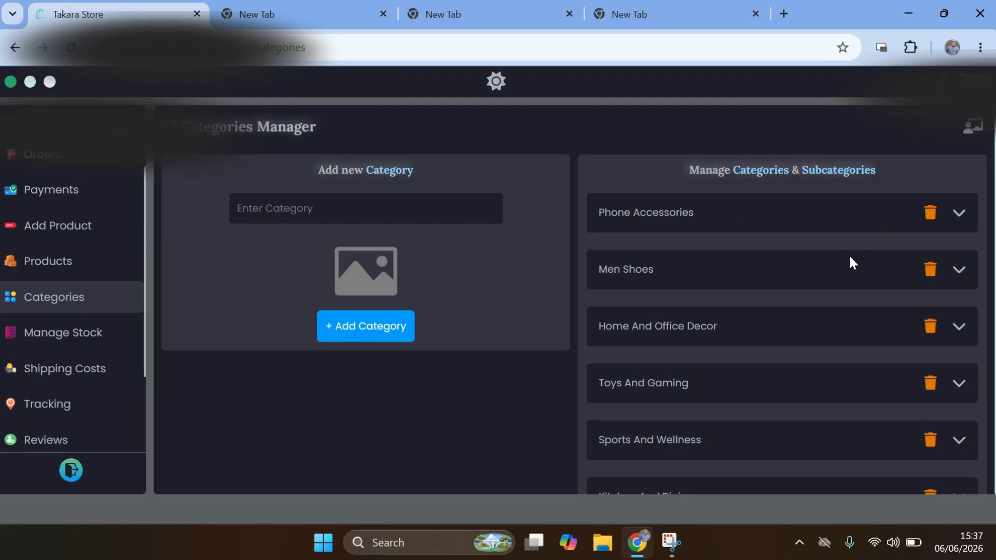
Step: Examine the subcategories listed under the Phone Accessories and Men Shoes categories
left_click(959, 218)
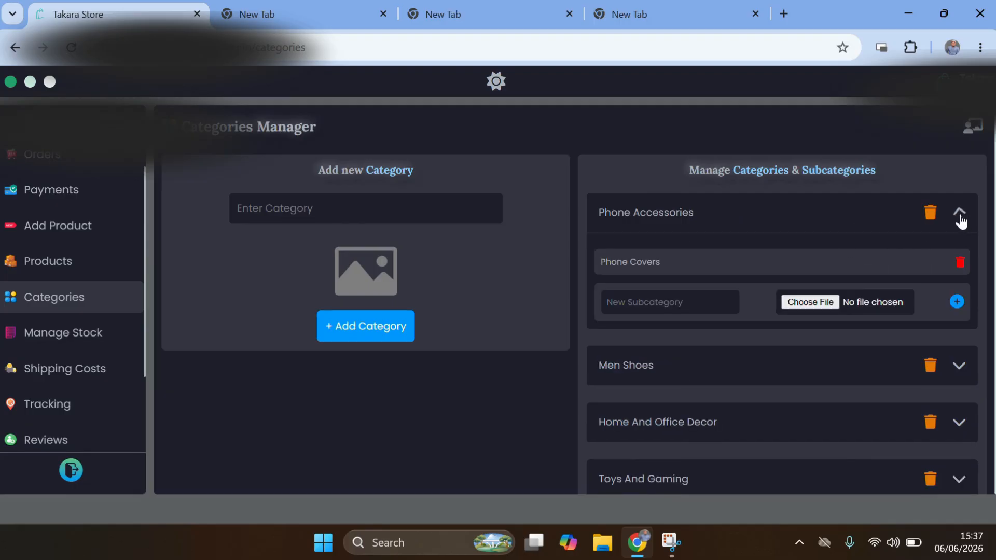
left_click(959, 212)
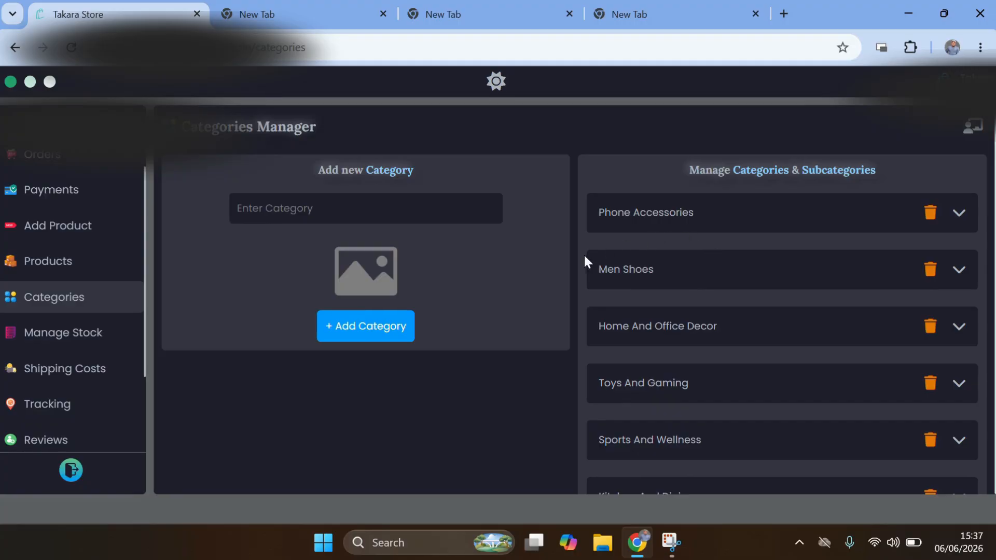
left_click(960, 271)
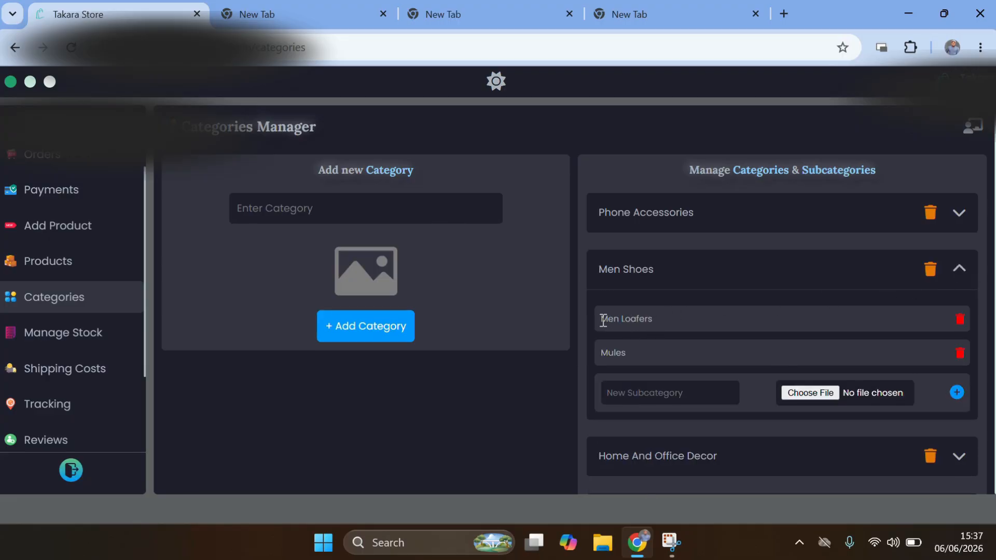
left_click_drag(602, 320, 680, 324)
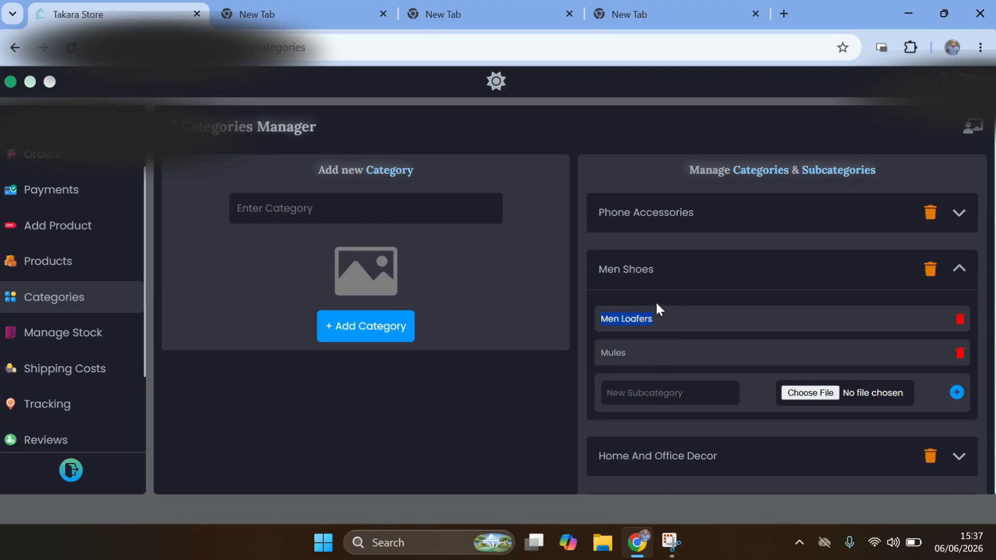
left_click(601, 271)
left_click_drag(602, 270, 676, 275)
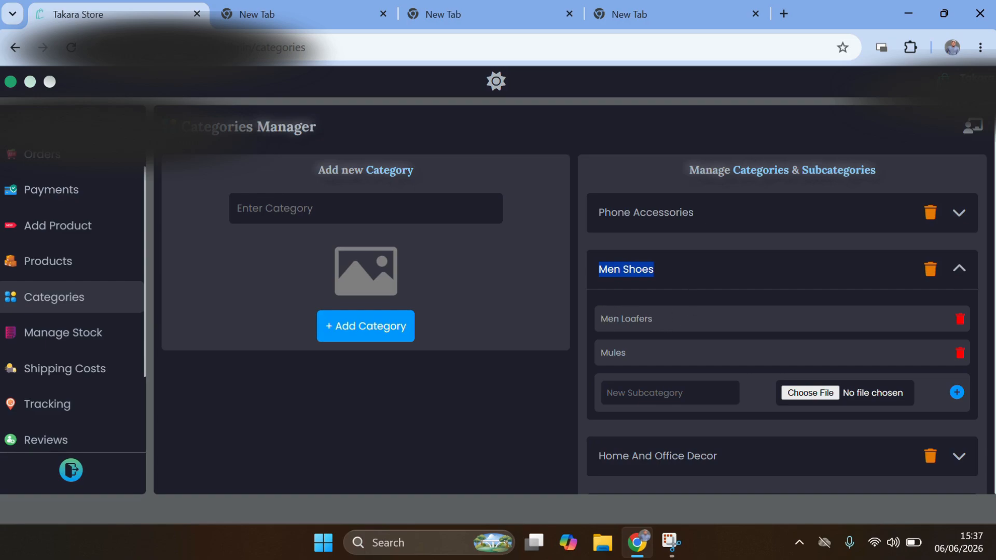
left_click(959, 269)
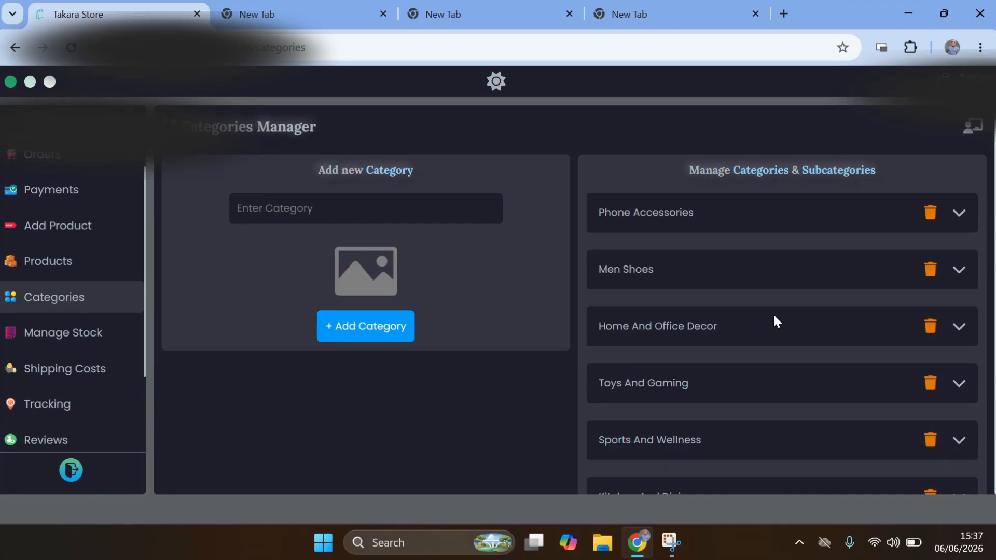
left_click(960, 271)
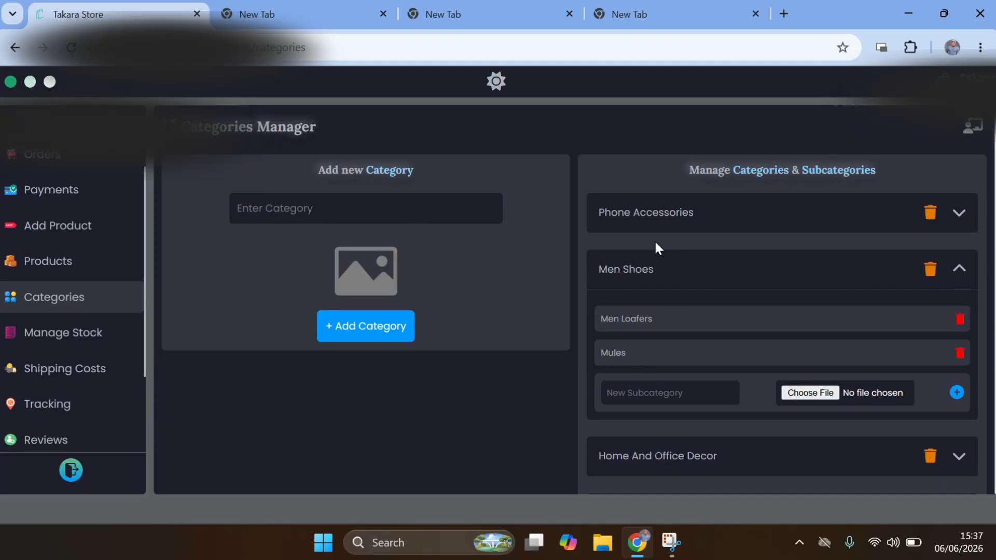
left_click(959, 269)
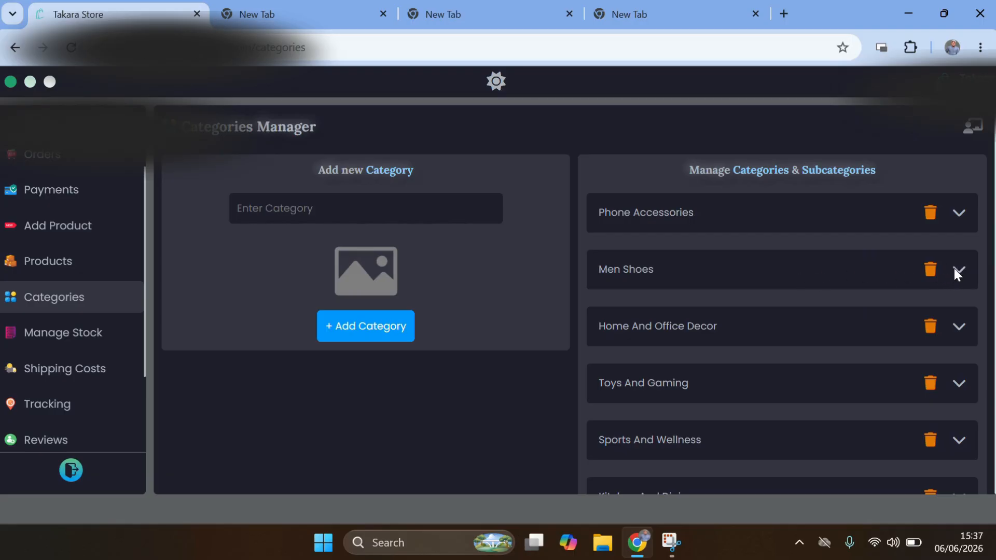
Step: Inspect the new subcategory entry row inside the Men Shoes category, and collapse the category again
left_click(959, 270)
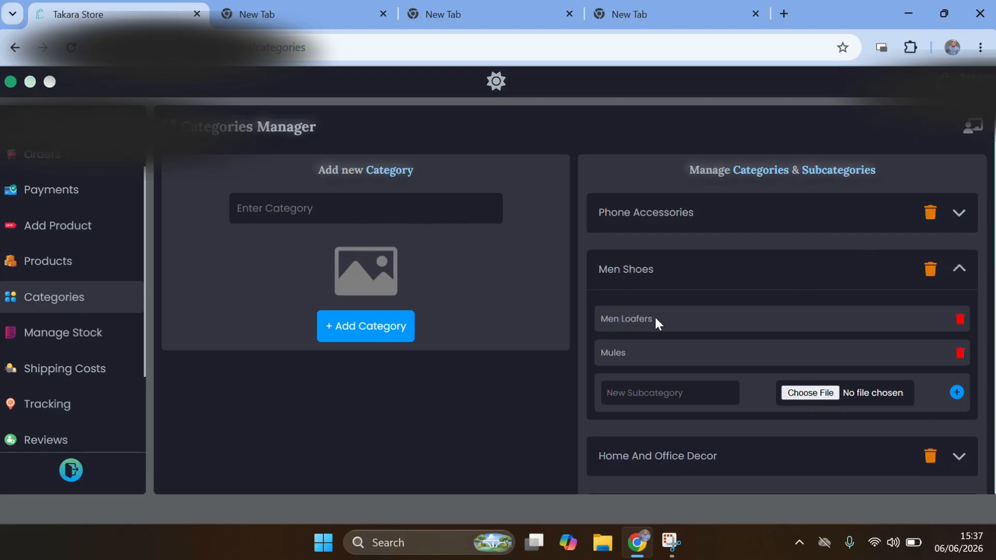
left_click(626, 395)
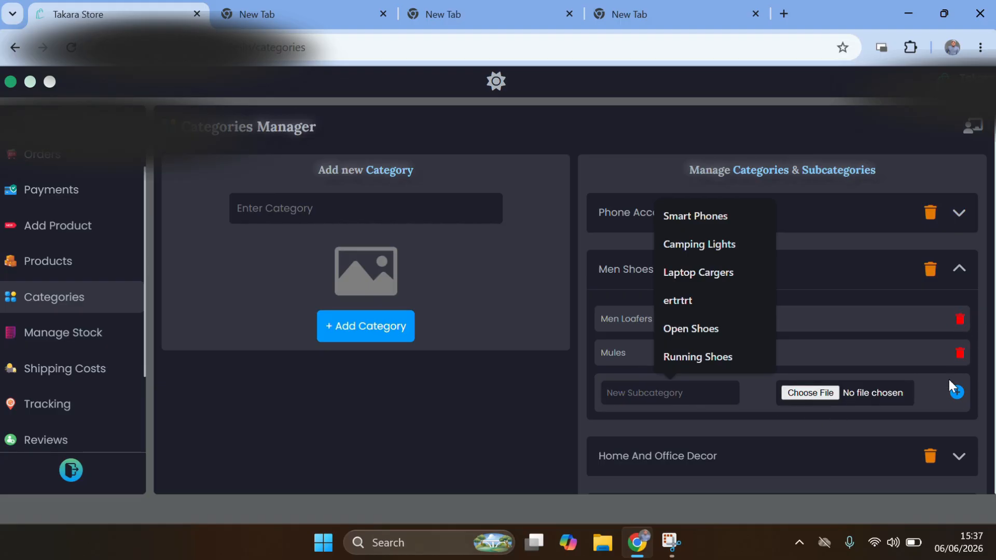
left_click(960, 270)
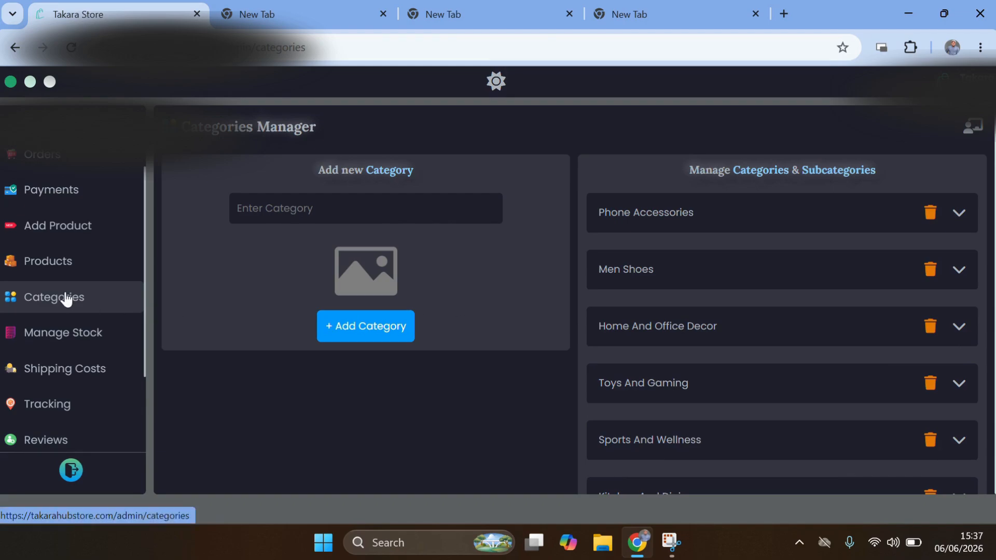
Step: View the store's product list and open the form for adding a product
left_click(73, 262)
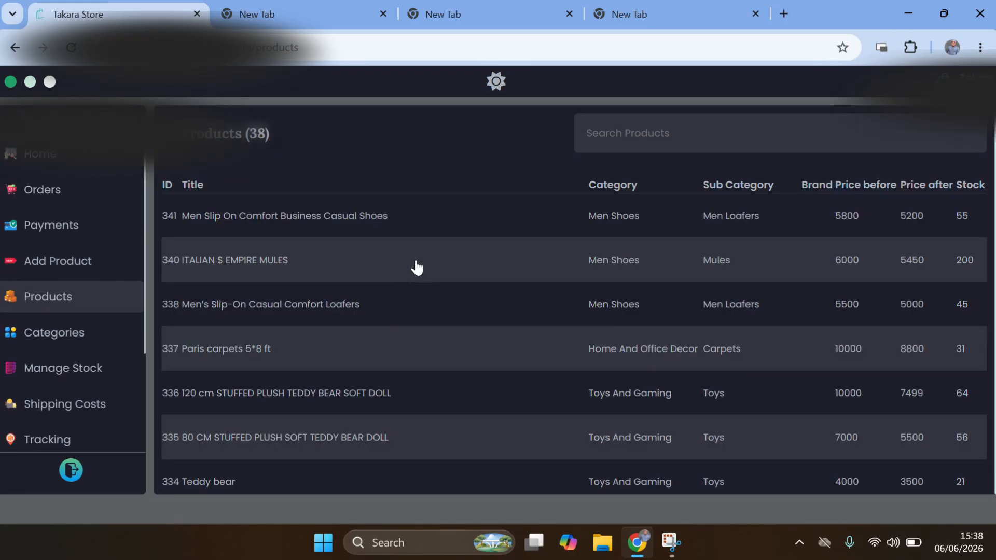
left_click(51, 269)
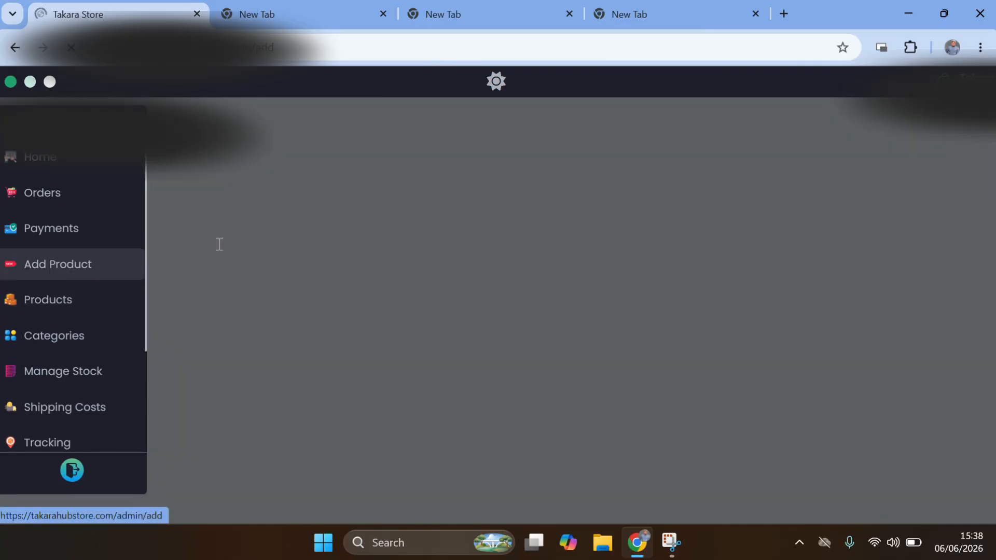
scroll(444, 290, "down", 3)
scroll(447, 292, "up", 3)
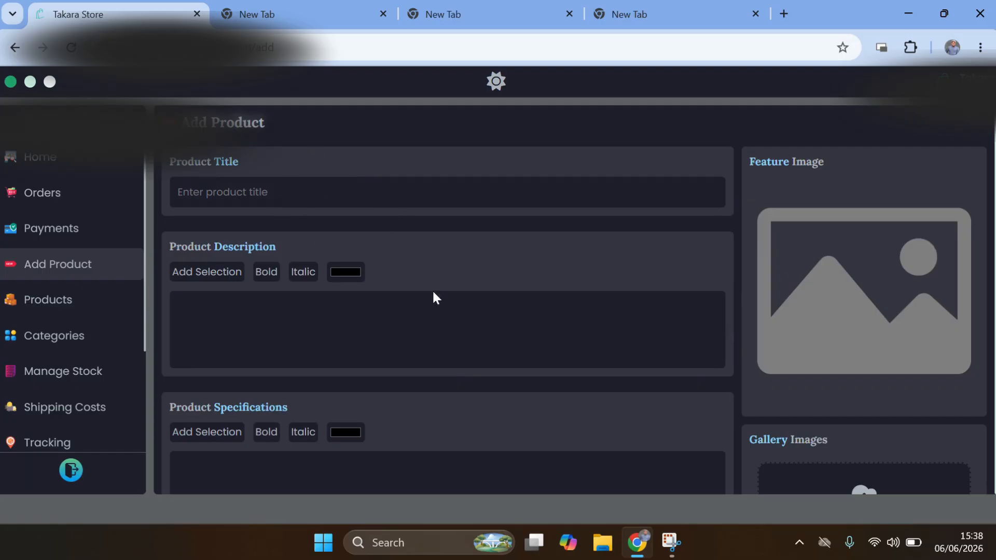
Step: Look through the title, description and specifications fields of the new product form
left_click(321, 318)
scroll(329, 306, "down", 3)
left_click(267, 316)
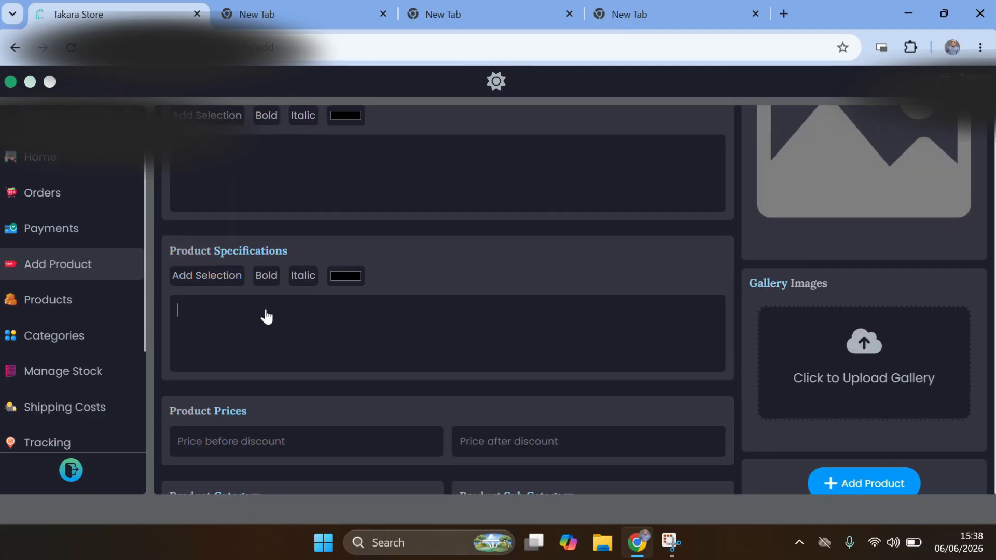
scroll(516, 300, "up", 3)
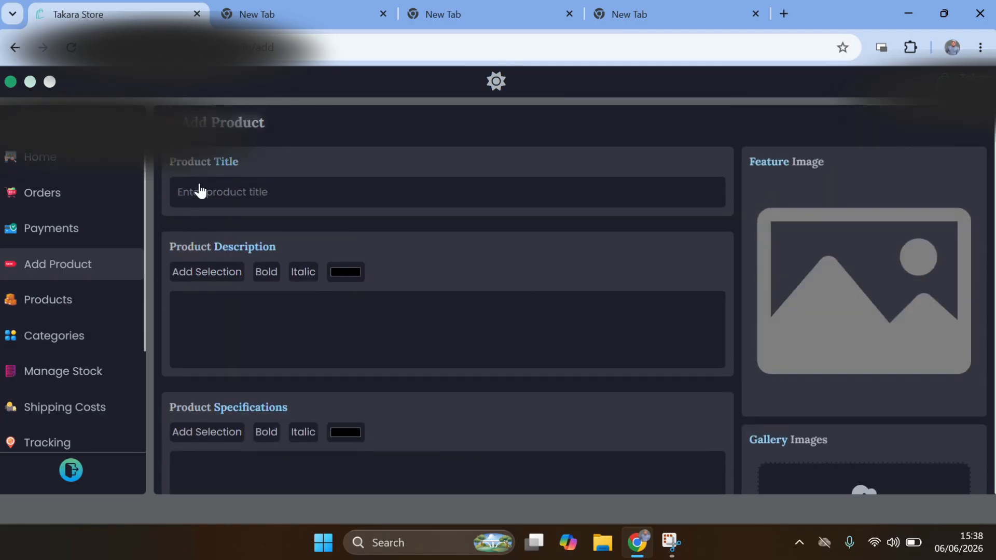
left_click(240, 300)
left_click(231, 196)
left_click(269, 5)
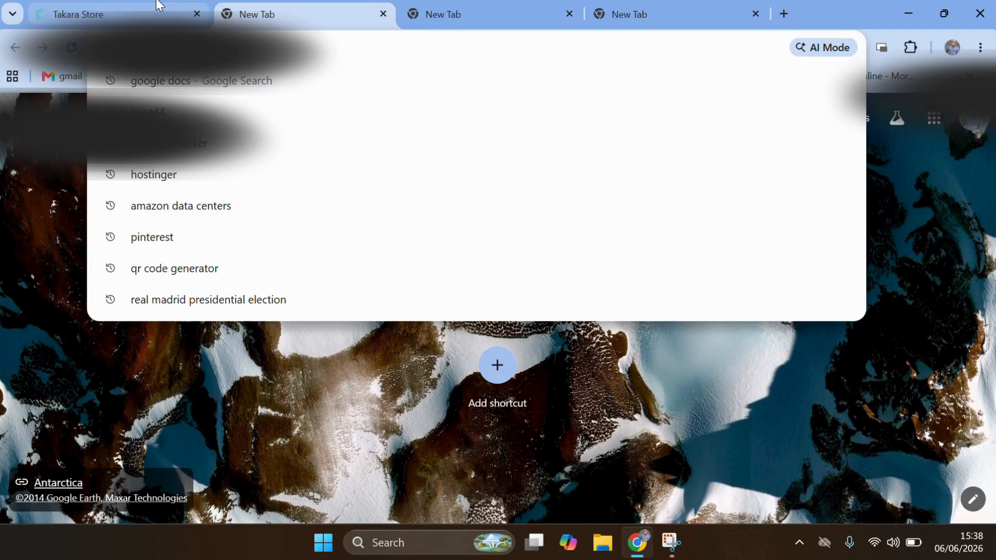
left_click(160, 3)
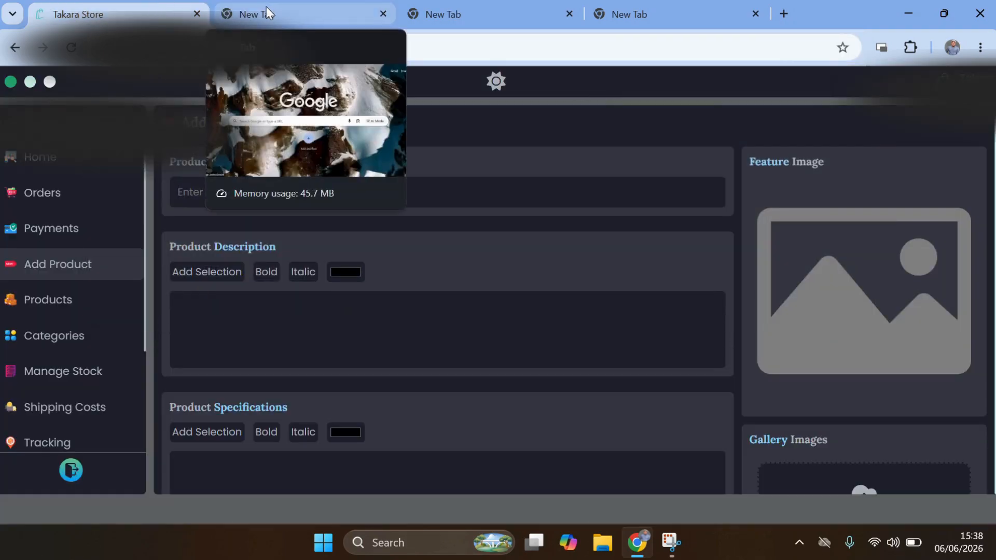
scroll(298, 329, "down", 3)
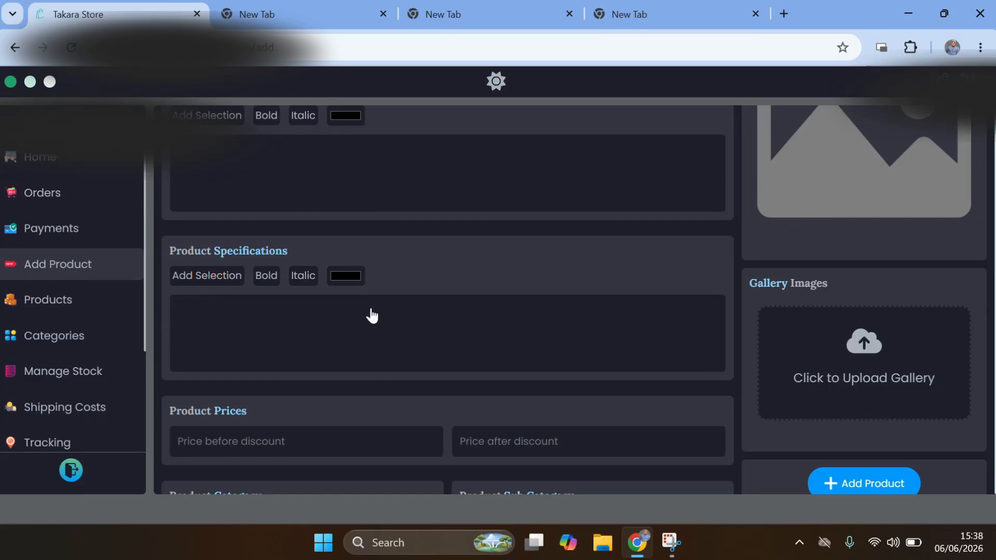
scroll(424, 272, "up", 3)
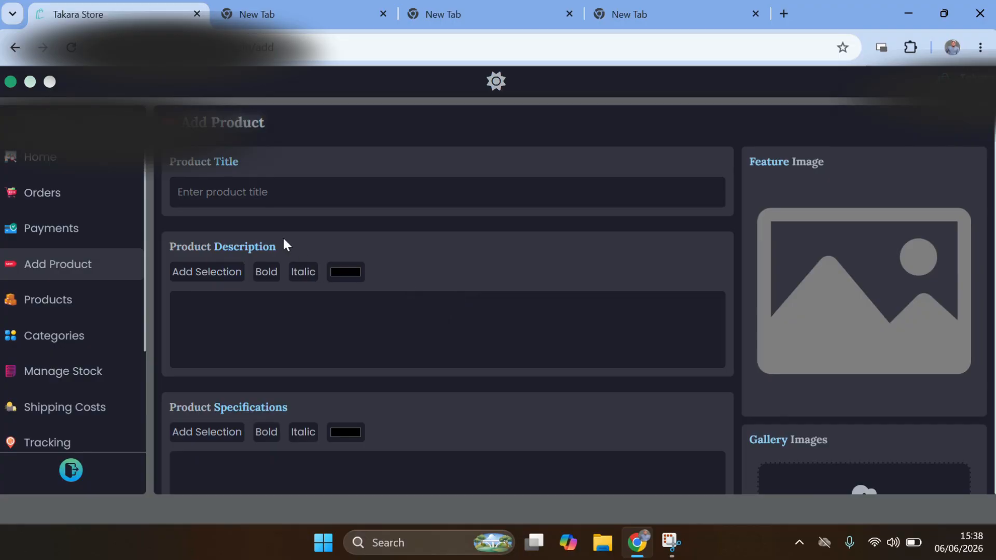
left_click(248, 194)
scroll(374, 215, "down", 3)
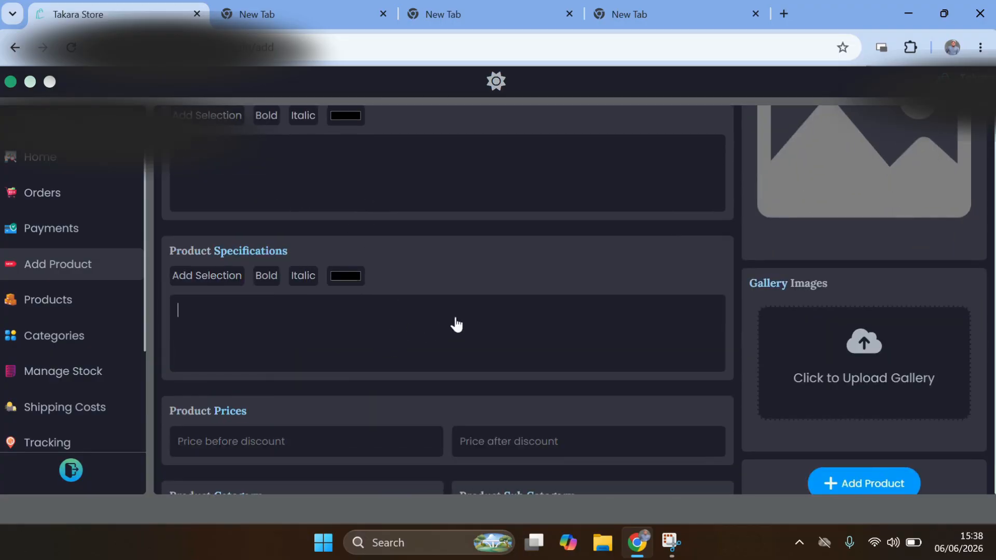
scroll(449, 289, "up", 3)
scroll(313, 208, "down", 6)
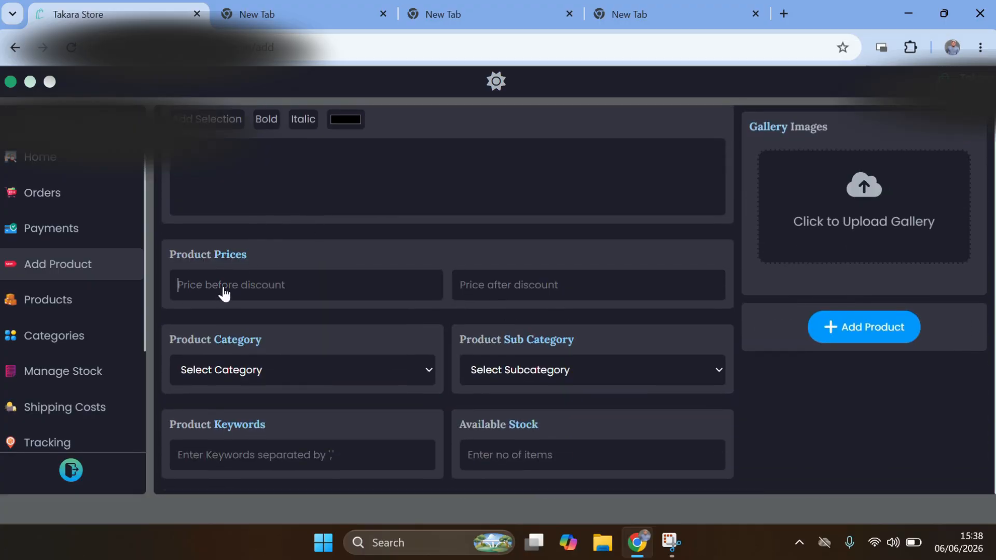
Step: Examine the product's price before discount and price after discount fields
left_click(265, 293)
left_click(529, 292)
left_click(274, 297)
left_click(499, 295)
scroll(483, 296, "down", 3)
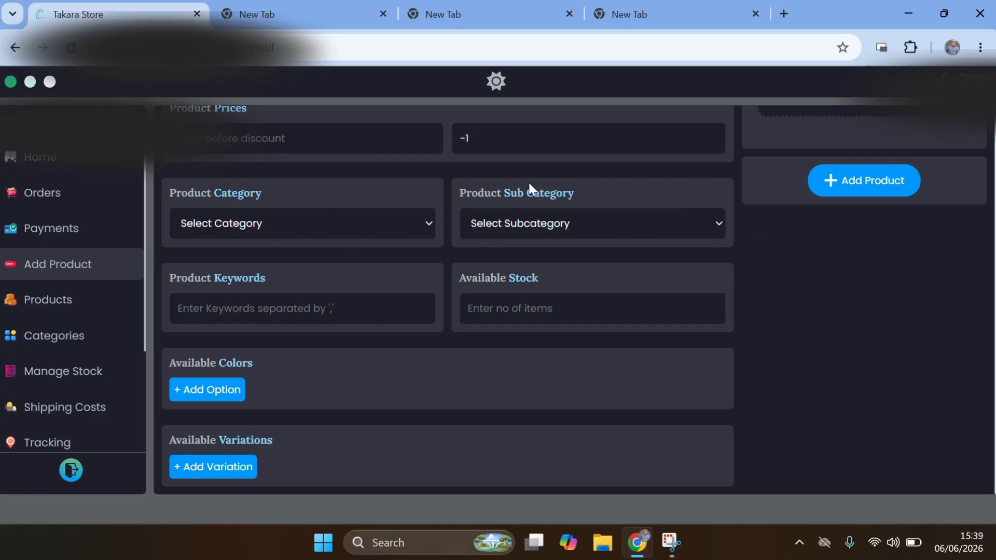
Step: Check the category and subcategory choices, and set the product category to Men Shoes
left_click(229, 223)
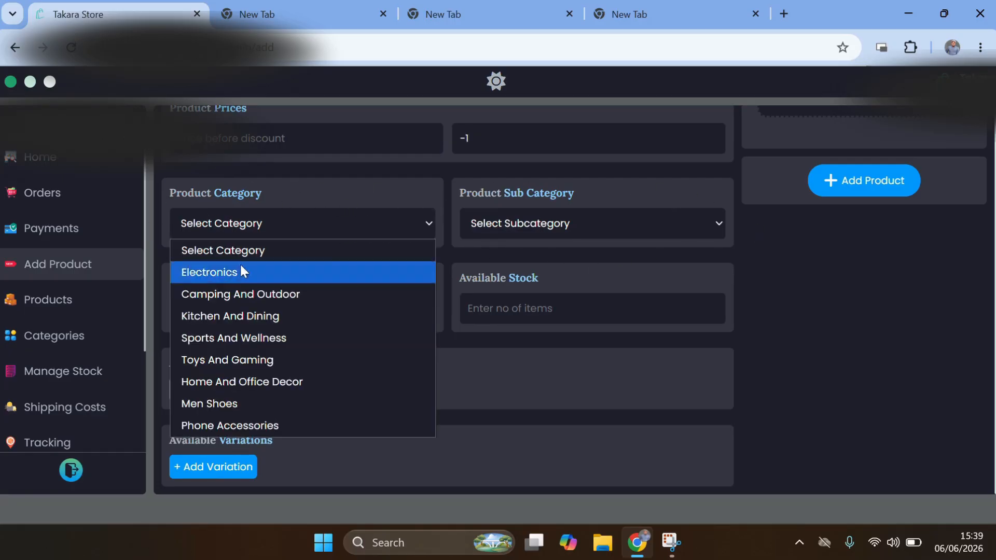
left_click(310, 188)
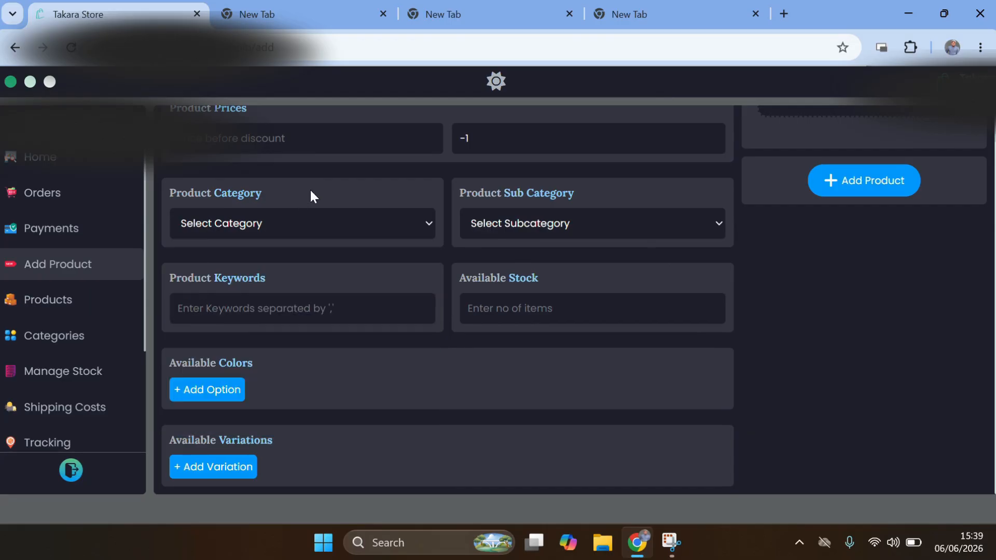
left_click(549, 227)
left_click(548, 227)
left_click(548, 228)
left_click(548, 227)
left_click(269, 224)
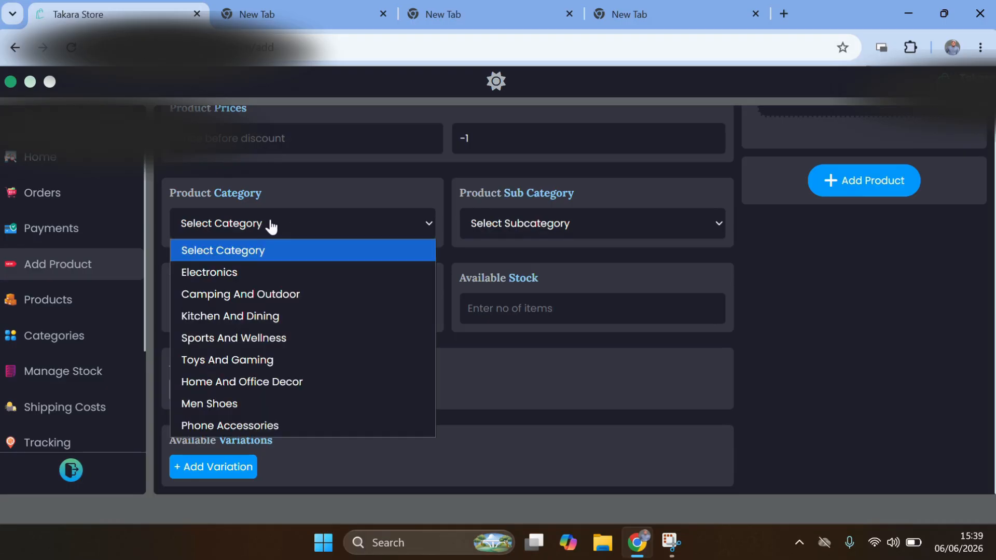
left_click(246, 404)
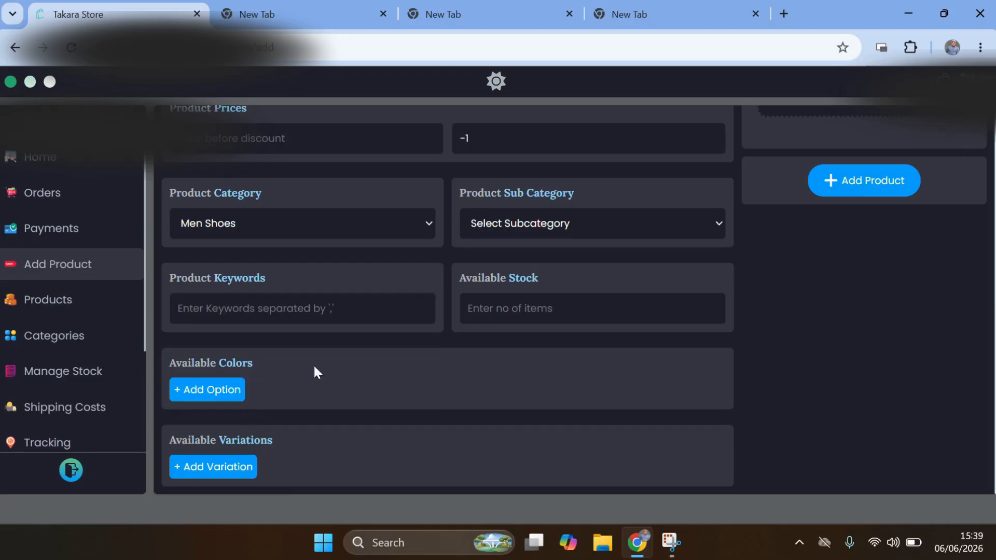
Step: Check the subcategories available under Men Shoes and set the product subcategory to Men Loafers
left_click(524, 223)
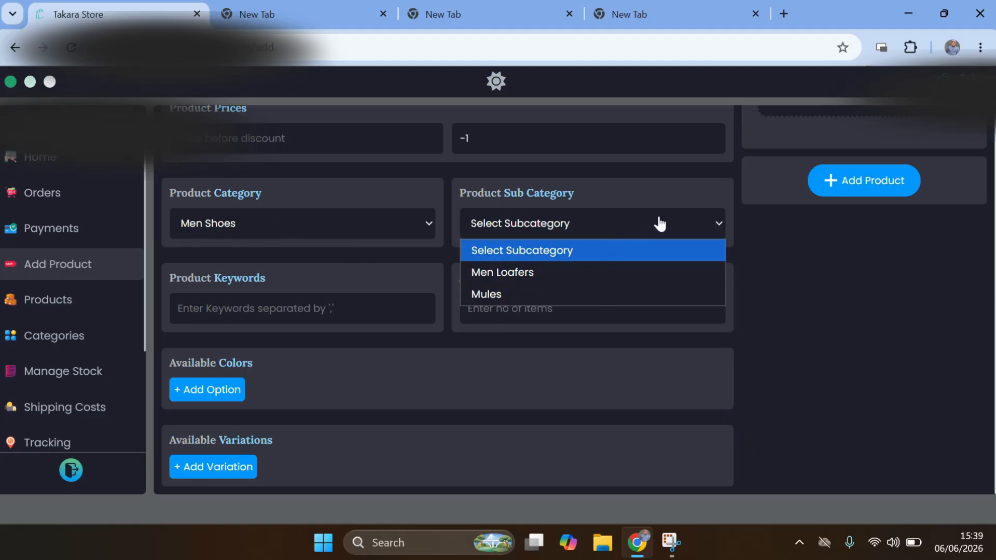
left_click(653, 197)
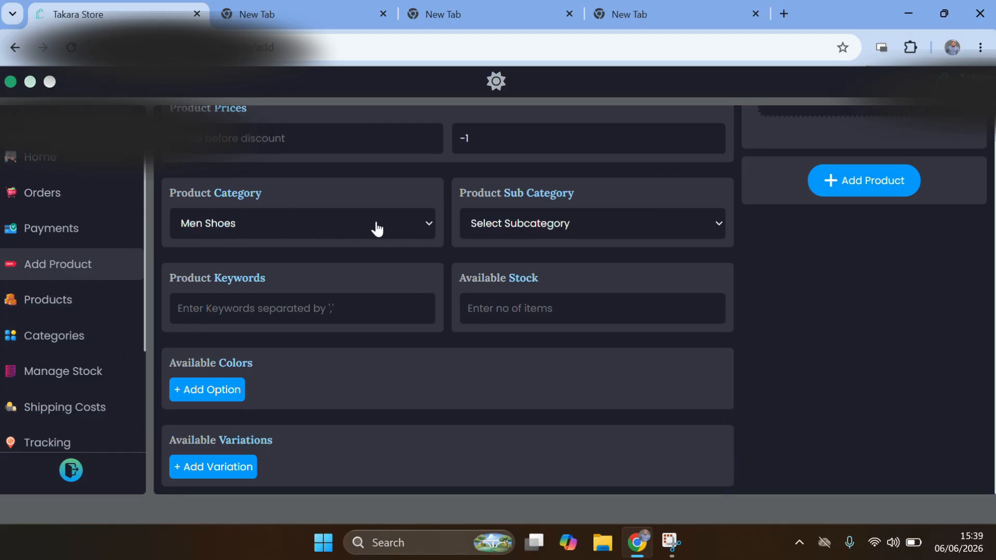
left_click(343, 224)
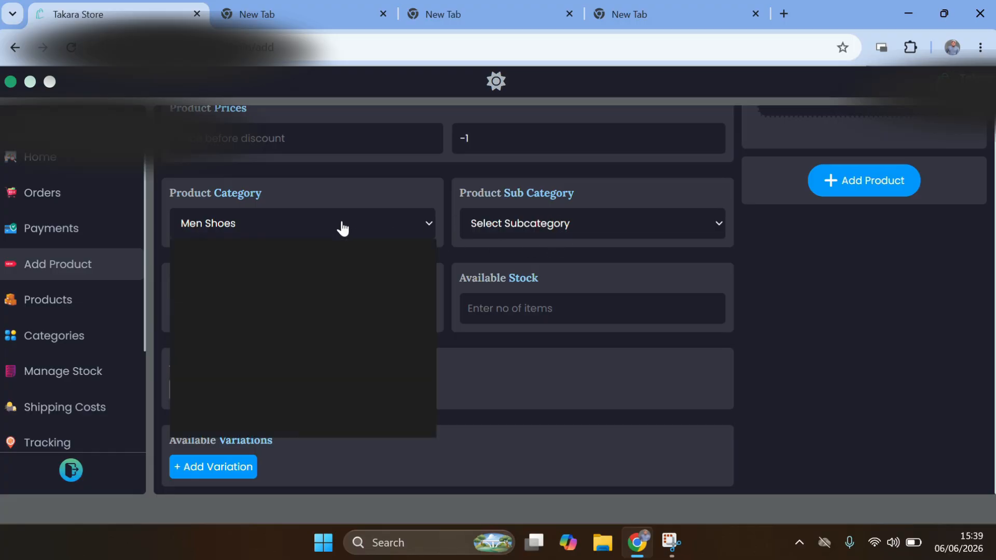
left_click(410, 225)
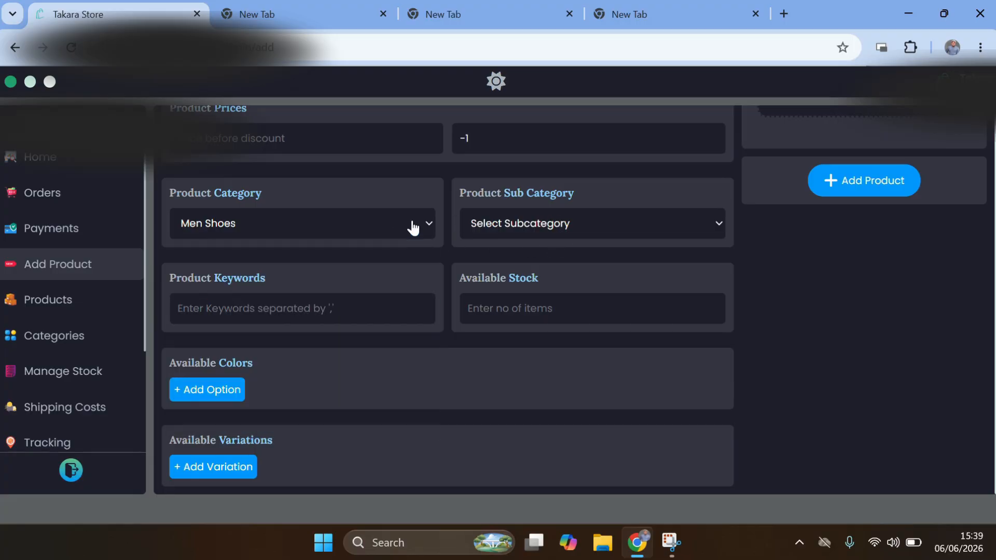
left_click(611, 230)
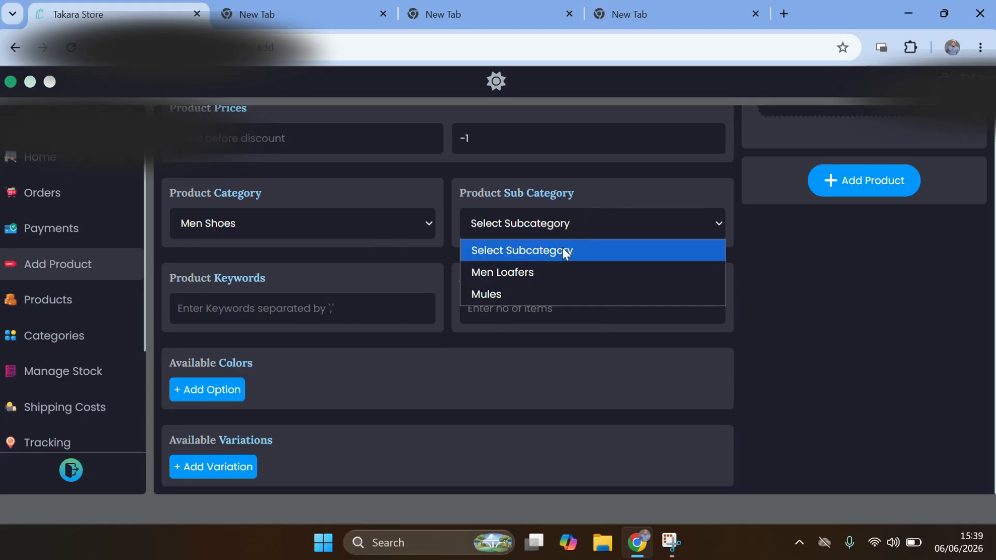
left_click(507, 271)
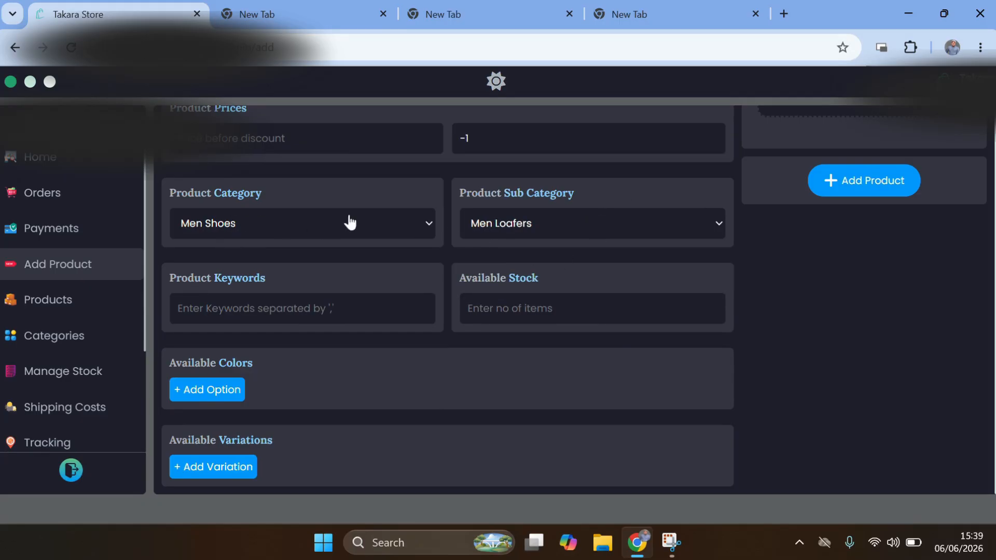
Step: Check the product keywords field and set the available stock to 0
left_click(204, 318)
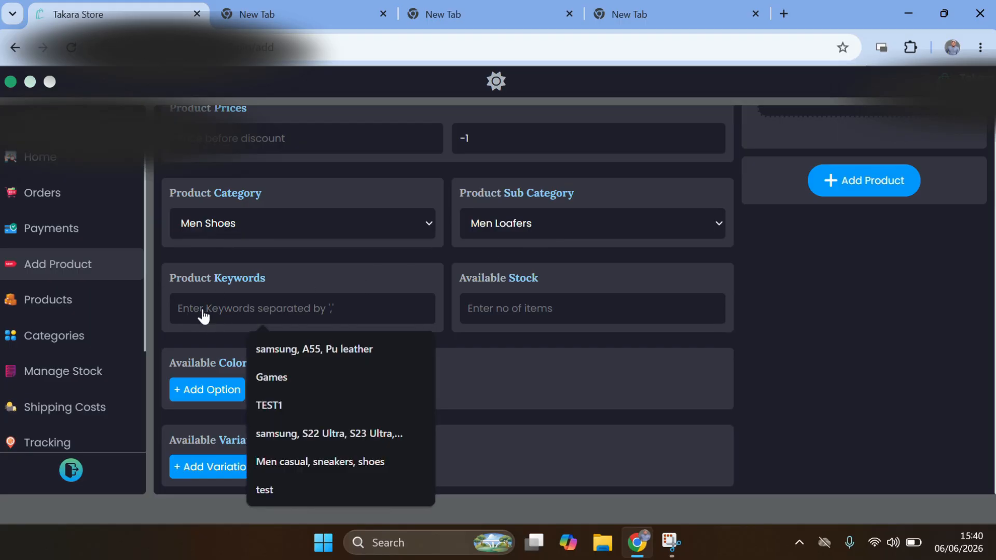
left_click(294, 281)
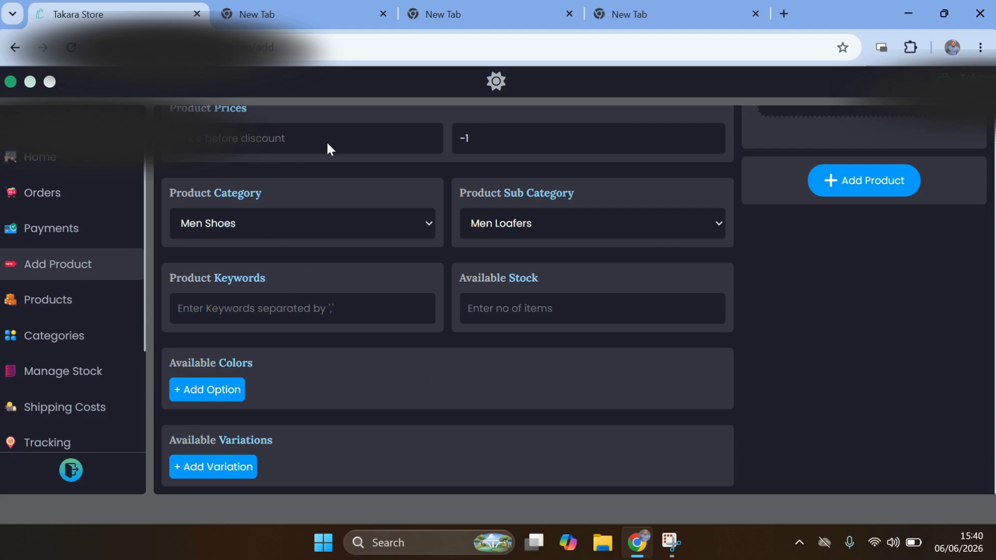
left_click(210, 310)
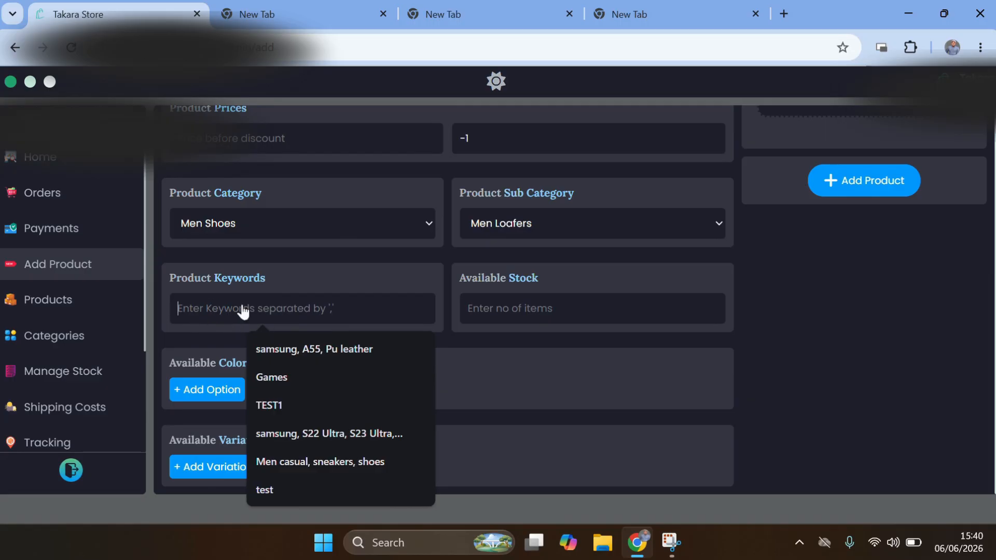
left_click(532, 313)
type("-2")
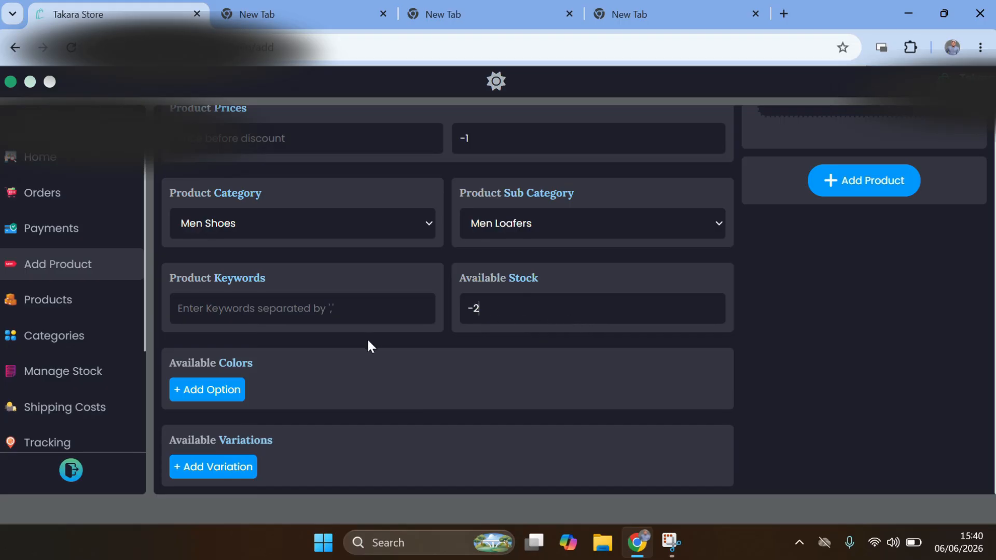
scroll(482, 326, "up", 3)
scroll(498, 324, "down", 3)
Step: Add a color option to the product and name it Black
left_click(205, 394)
scroll(337, 370, "down", 1)
left_click(240, 350)
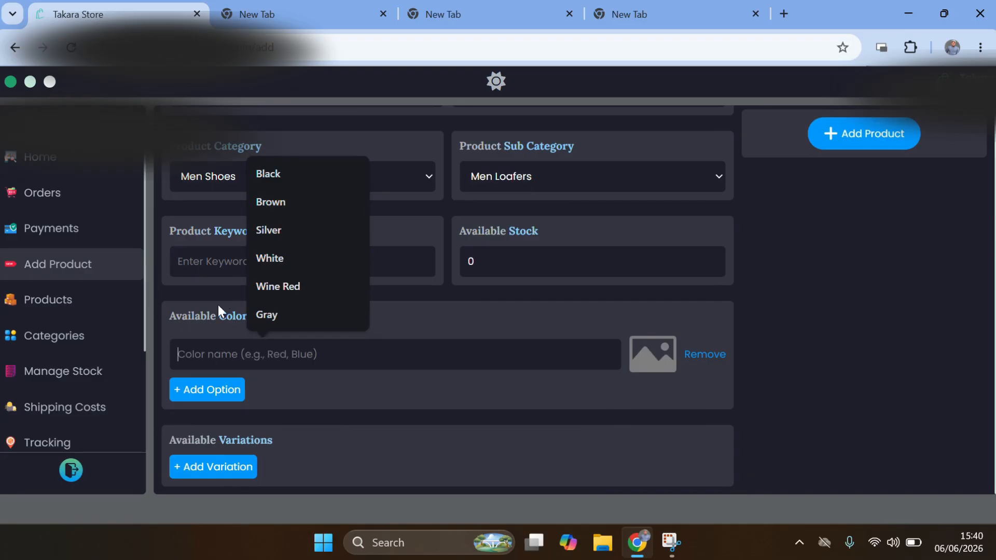
type("Black")
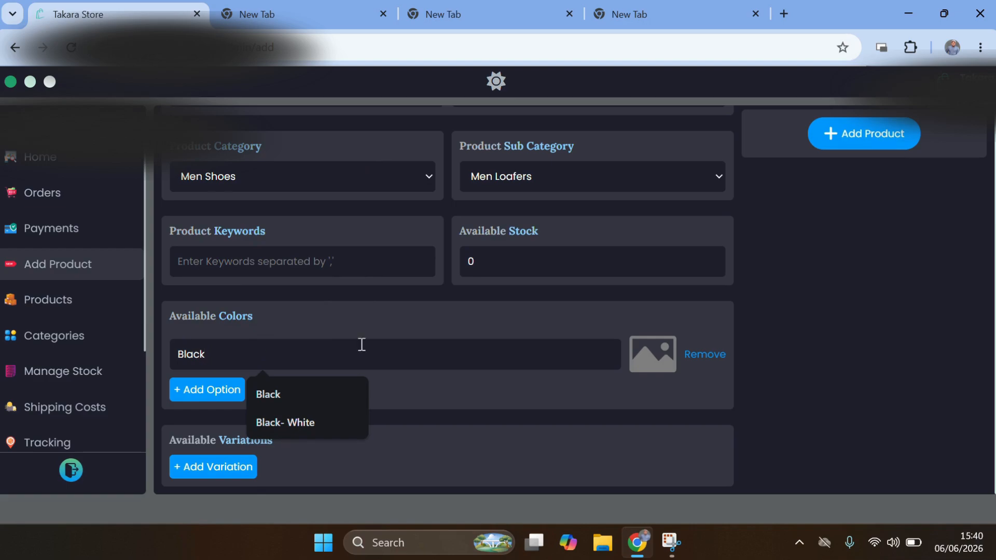
left_click(385, 328)
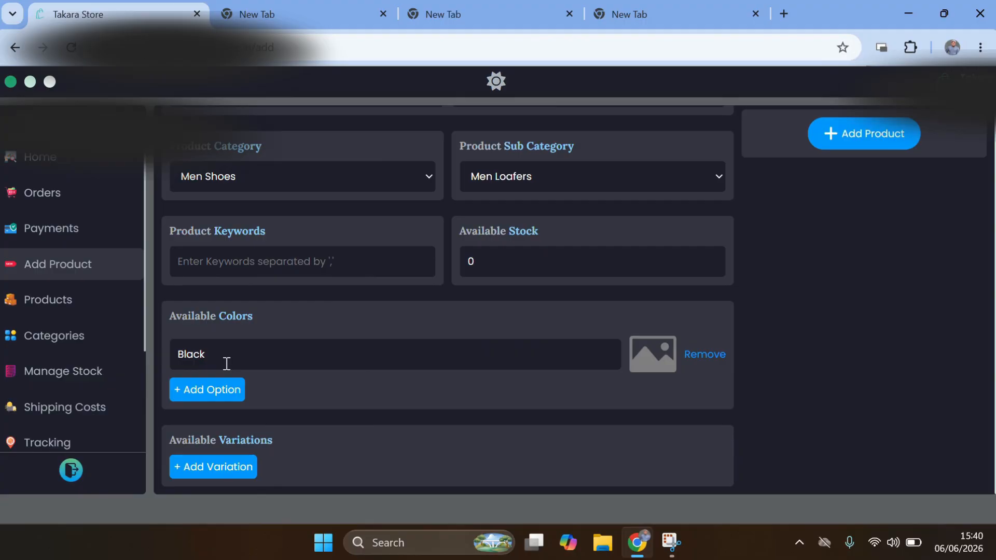
Step: Add a second color option to the product and name it Brown
left_click(195, 390)
left_click(212, 403)
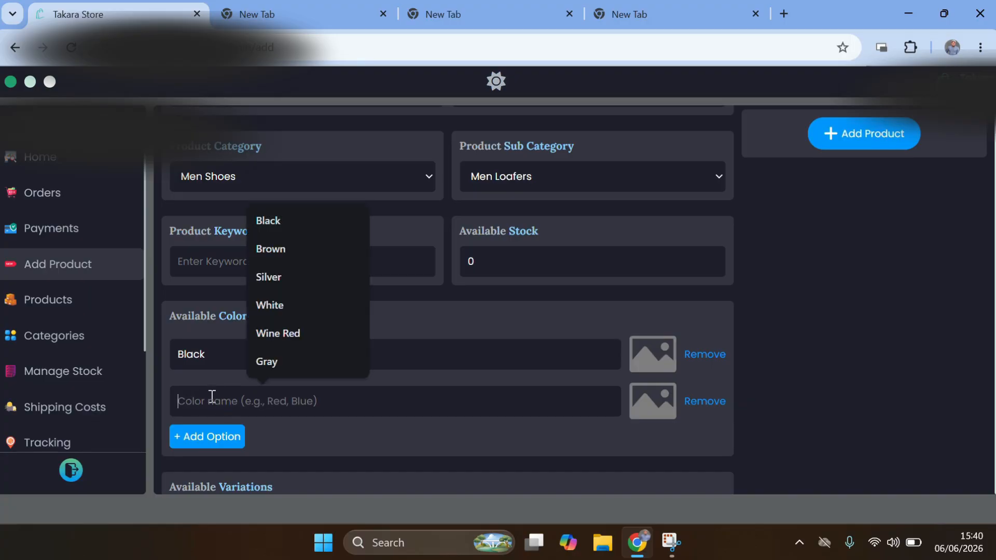
type("Brown")
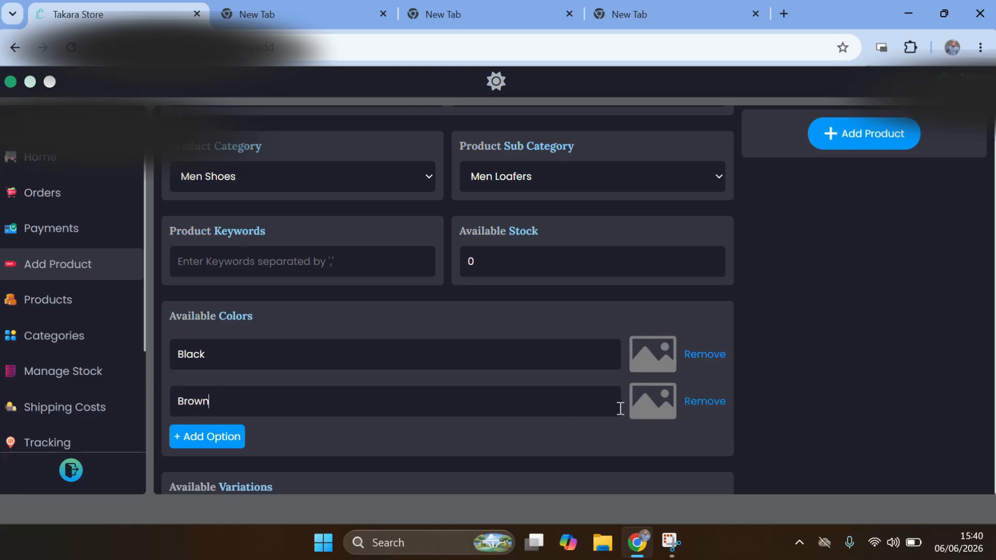
double_click(230, 401)
left_click(319, 393)
Step: Add three more color options below Brown and leave their names empty
left_click(204, 444)
scroll(298, 434, "down", 2)
left_click(207, 389)
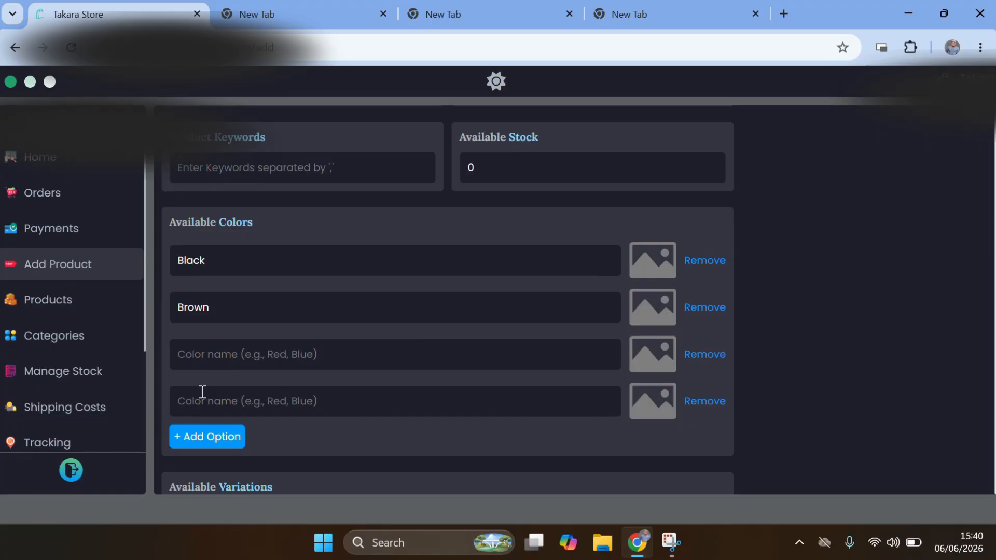
left_click(207, 436)
scroll(348, 415, "down", 2)
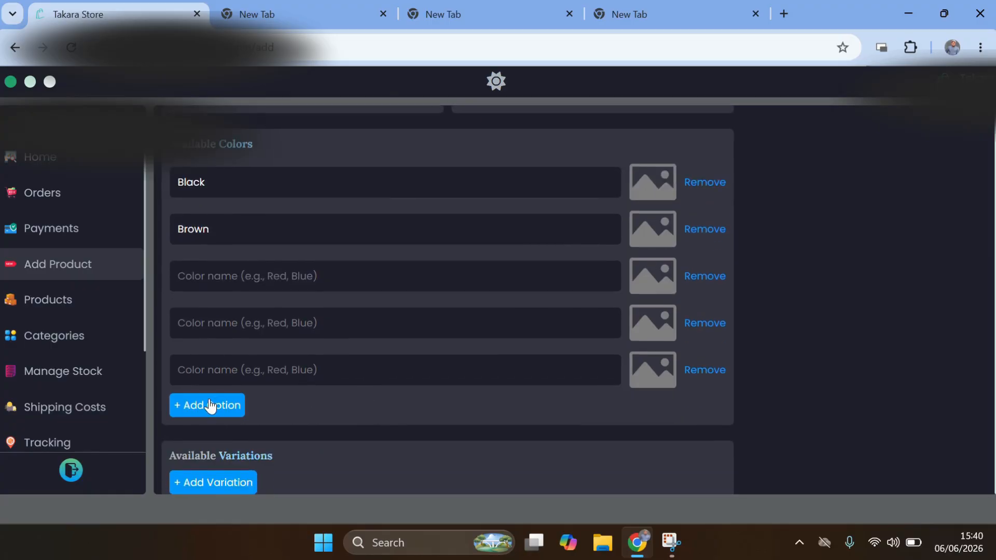
Step: Examine the color option rows, including the color names and their image placeholders
scroll(212, 266, "up", 3)
left_click(216, 338)
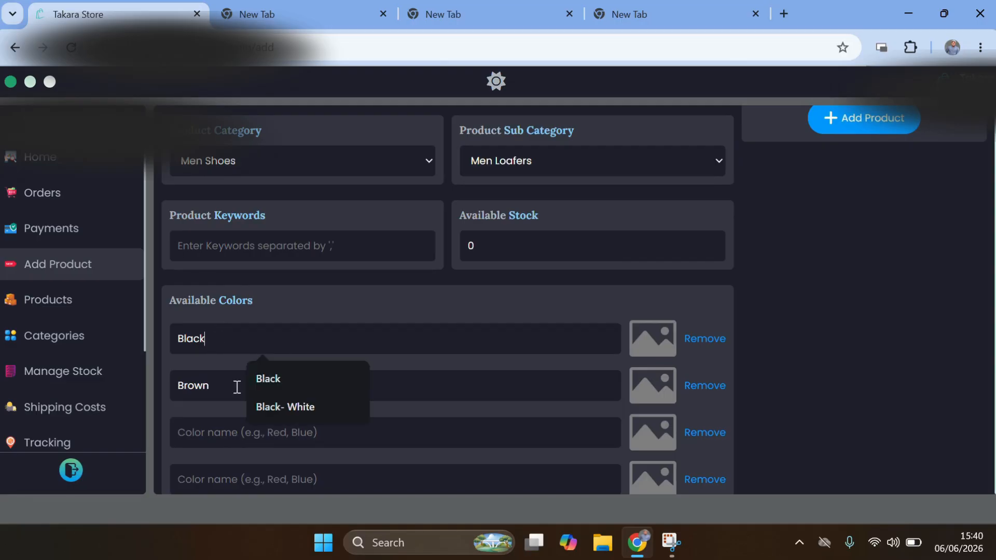
left_click(235, 388)
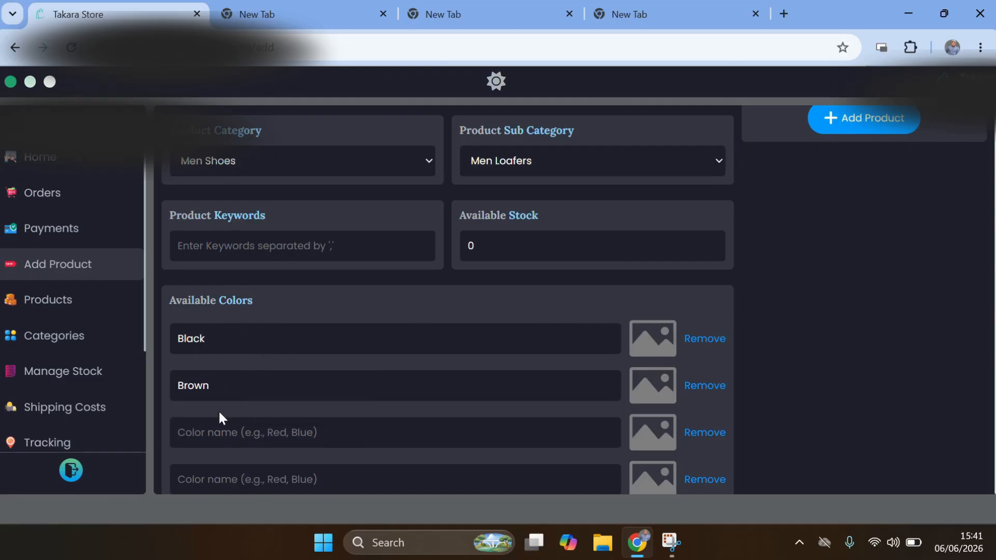
scroll(659, 337, "down", 1)
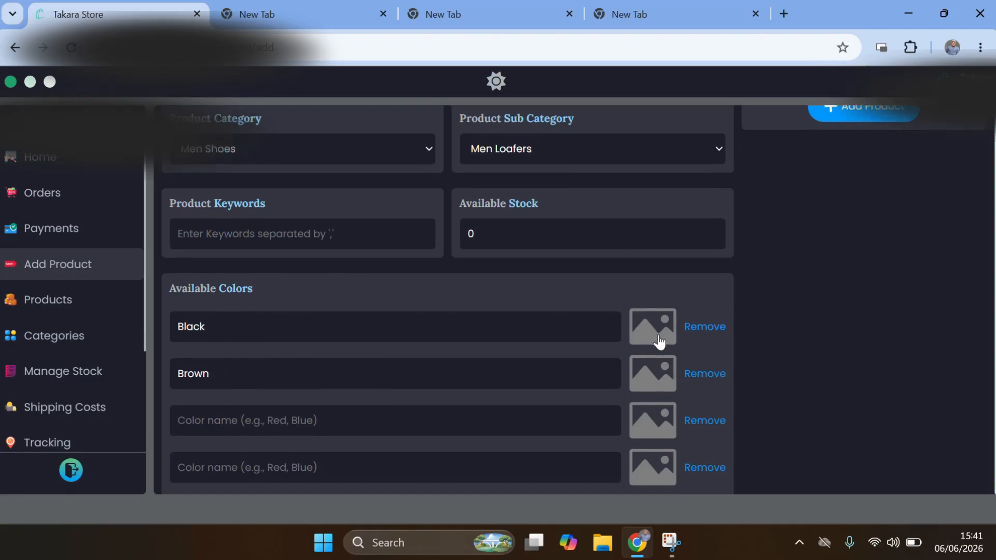
scroll(659, 340, "down", 3)
left_click(223, 180)
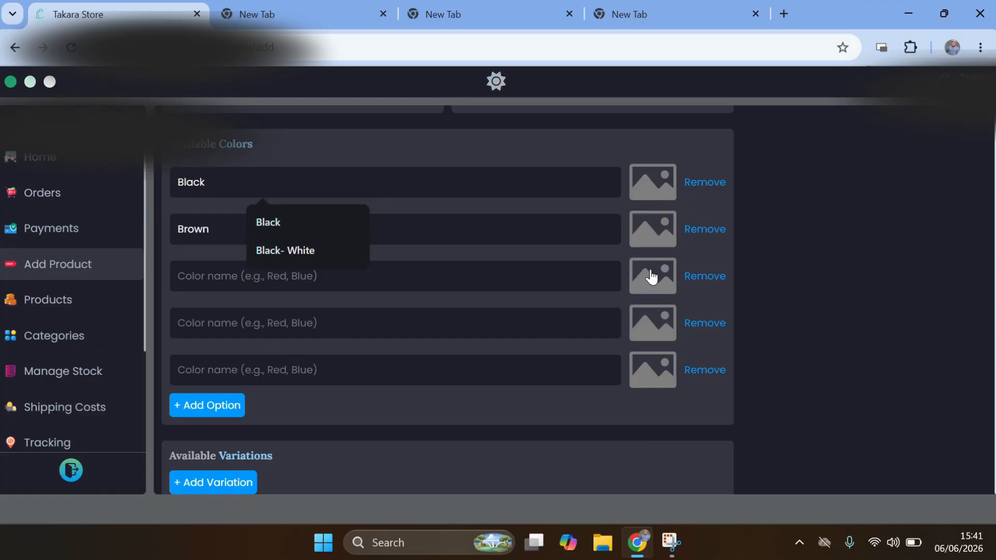
left_click(696, 151)
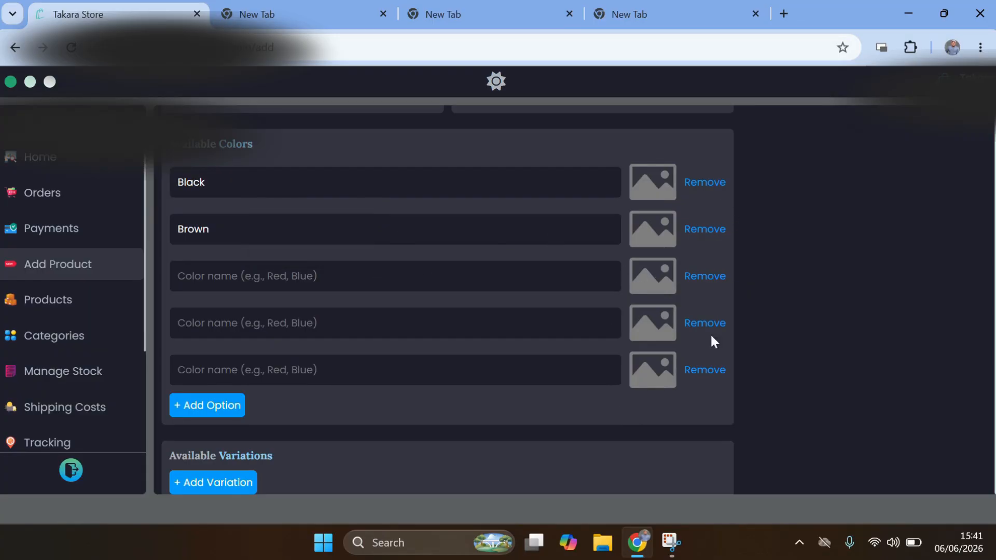
Step: Remove the three empty color options, keeping only Black and Brown
left_click(698, 372)
left_click(704, 358)
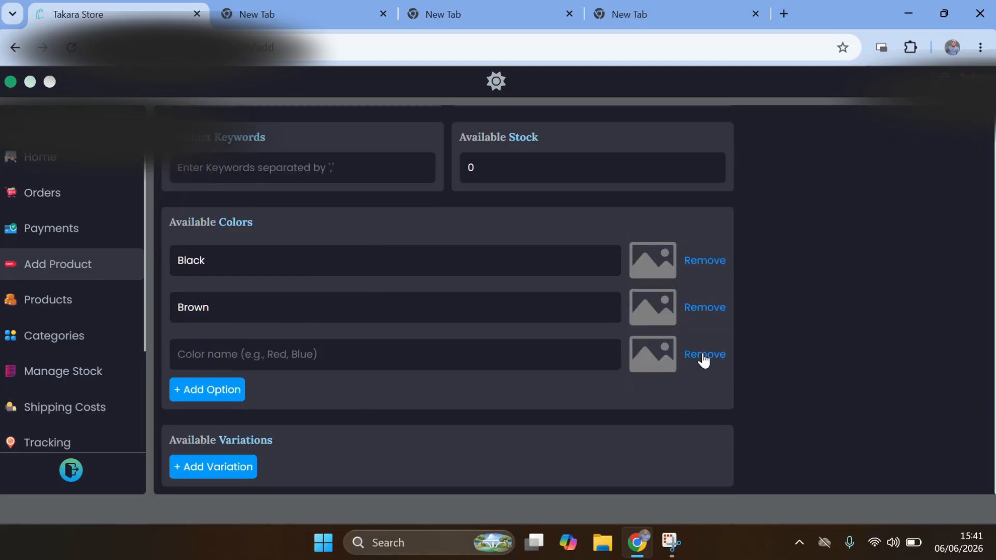
left_click(705, 349)
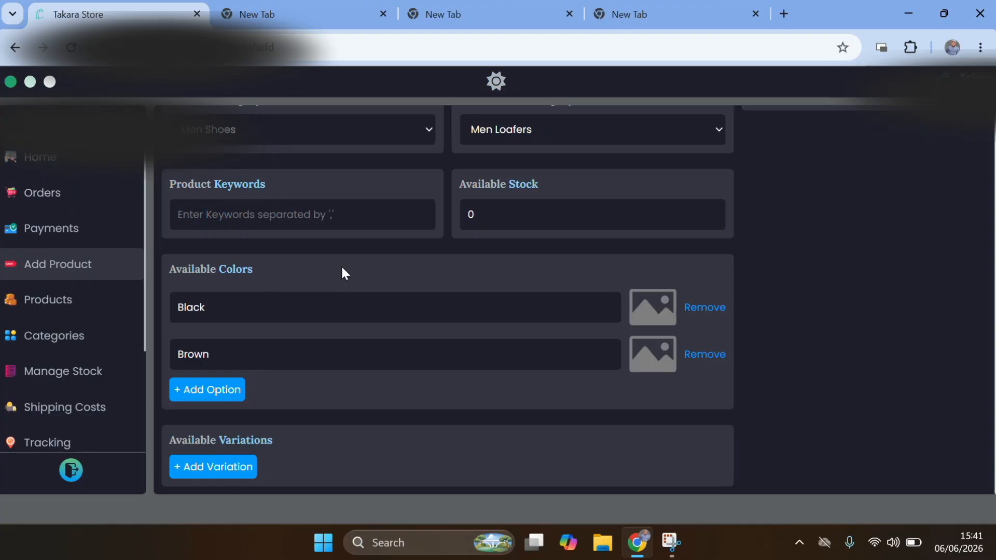
Step: Examine the Black and Brown color options and look back over the product's specifications, price and category fields
left_click(220, 311)
left_click(223, 357)
left_click(198, 299)
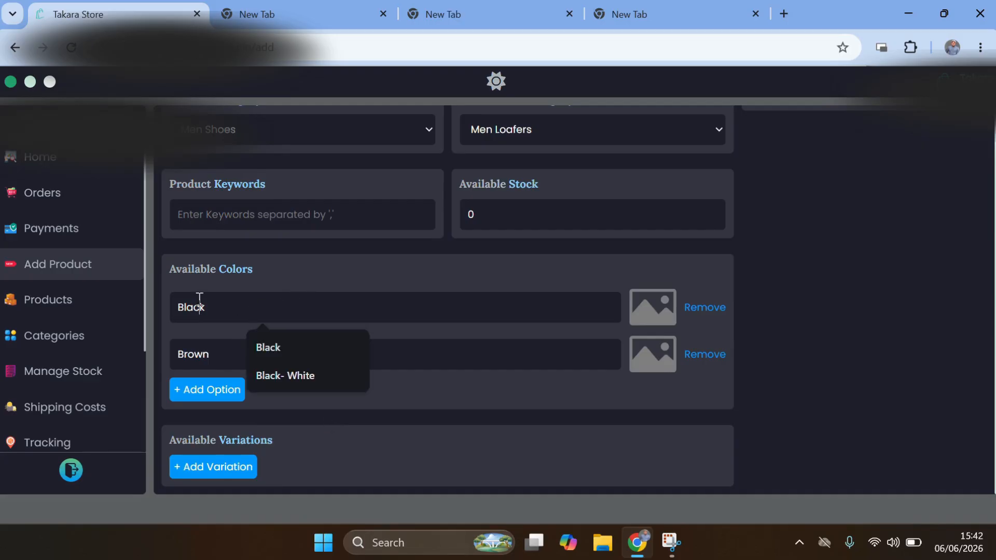
left_click(218, 358)
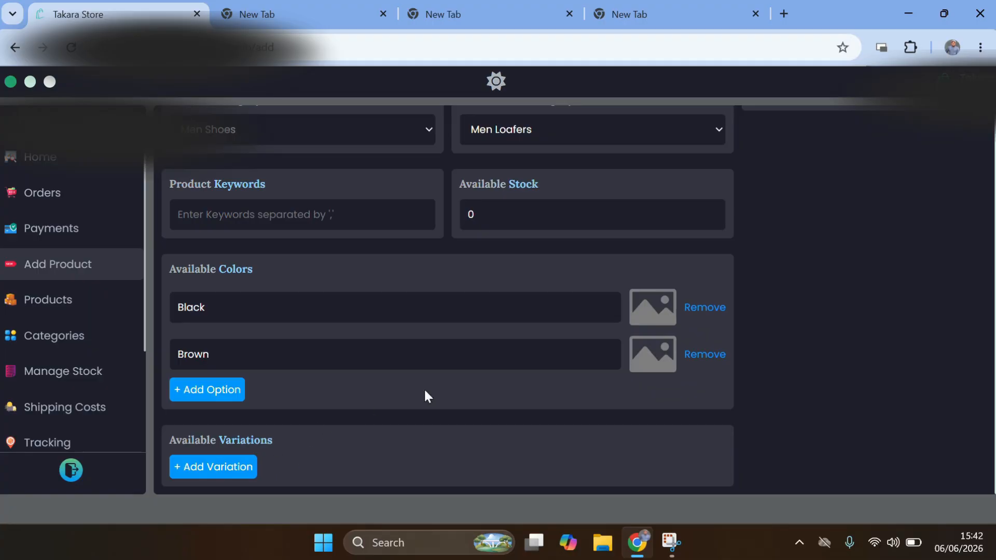
scroll(493, 373, "up", 5)
scroll(527, 362, "down", 5)
scroll(521, 368, "up", 5)
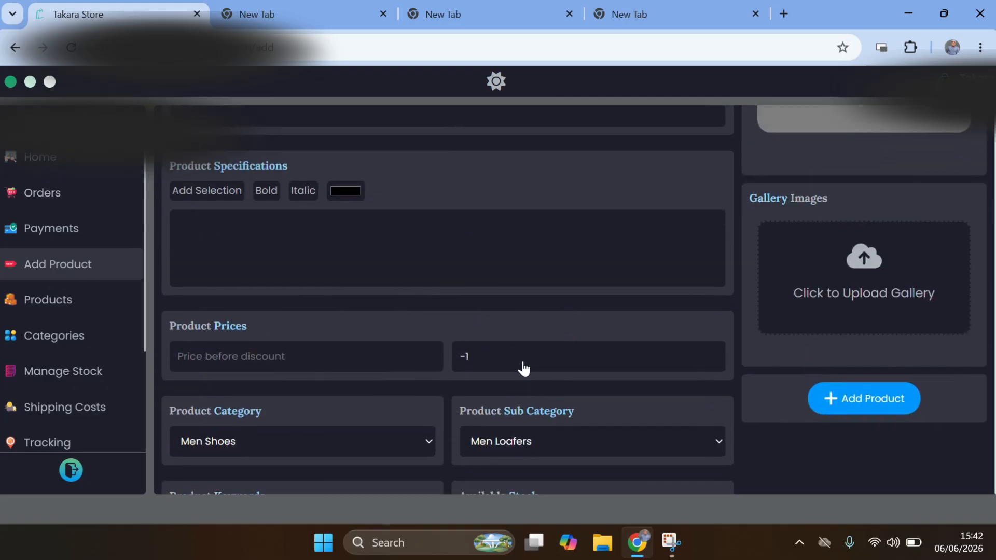
scroll(534, 368, "down", 3)
scroll(542, 368, "down", 2)
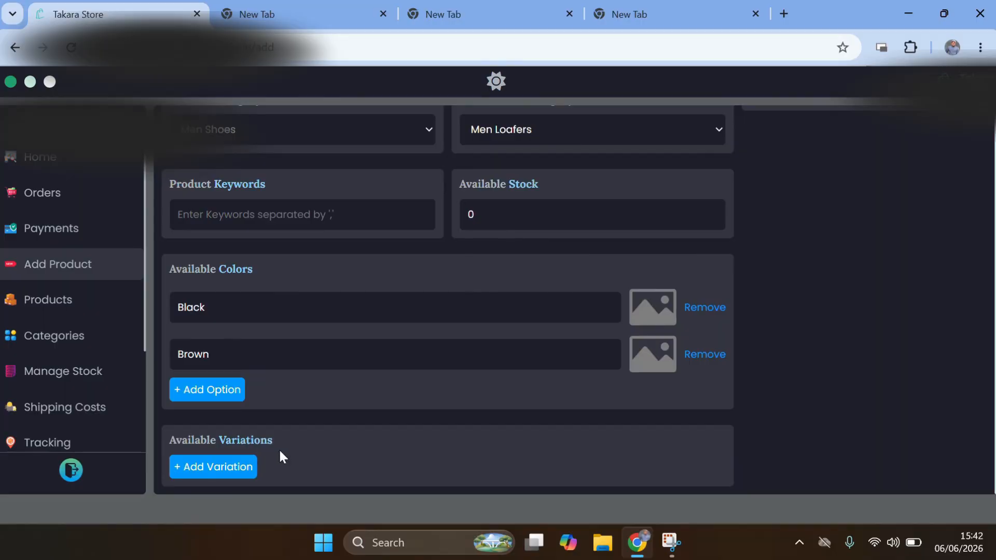
Step: Add four empty variation rows under the product's available variations
left_click(243, 466)
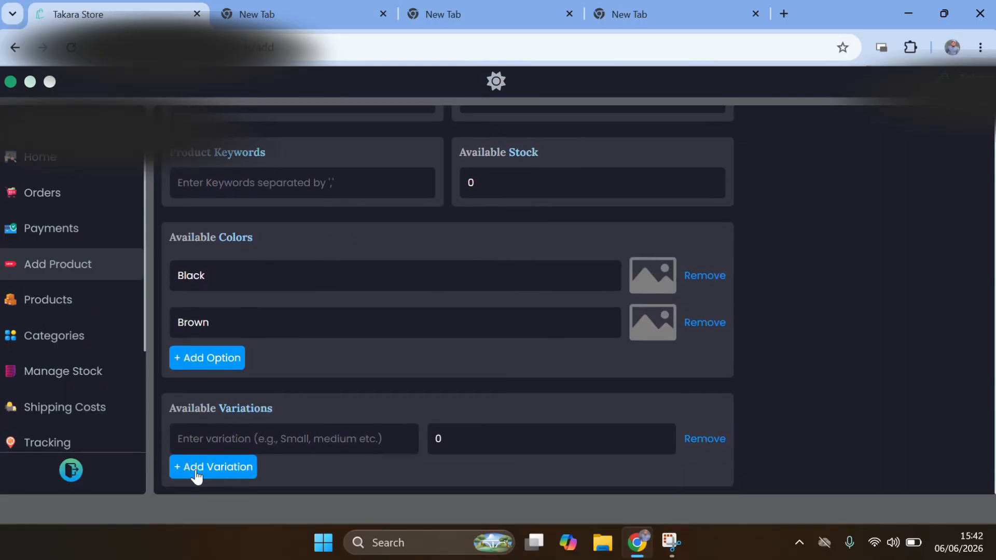
left_click(196, 472)
left_click(226, 470)
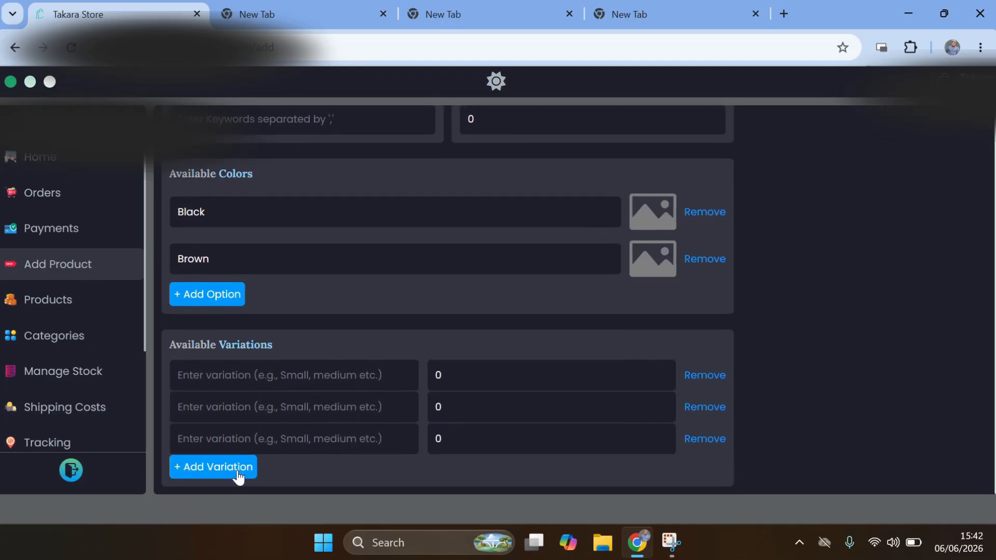
left_click(238, 473)
Step: Examine the name fields of the four new variation rows
left_click(218, 345)
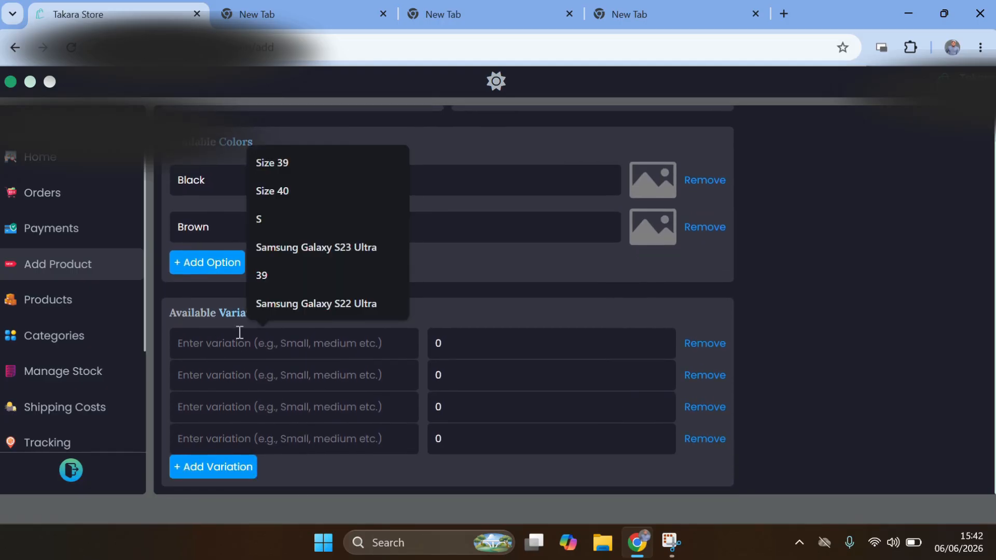
left_click(204, 369)
left_click(210, 412)
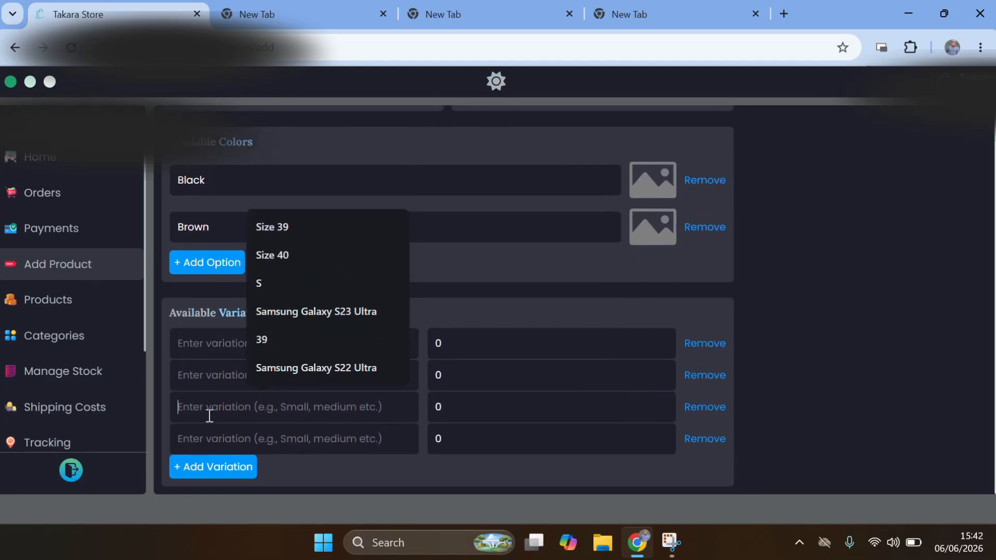
left_click(221, 440)
left_click(313, 465)
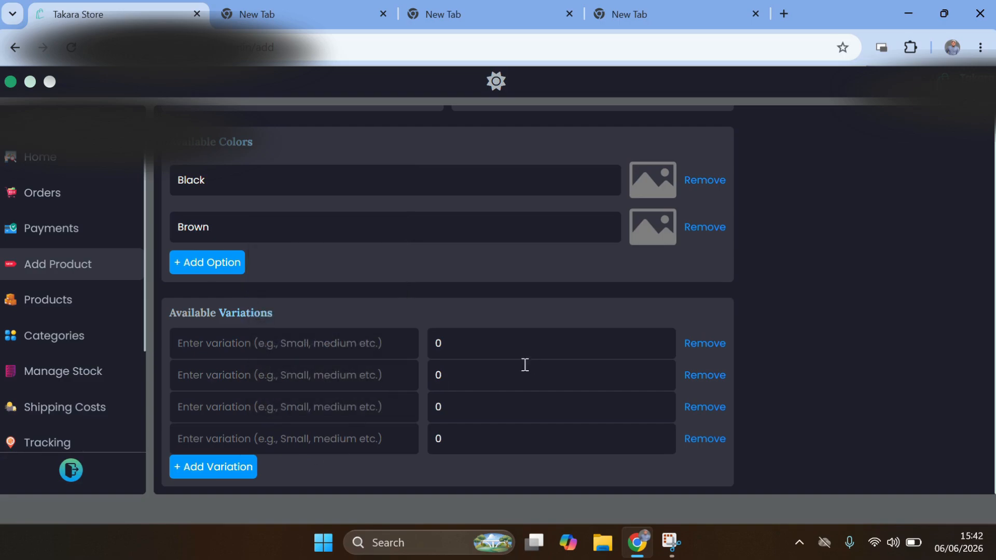
Step: Examine the number field of each variation row and how it pairs with the variation name
left_click(467, 341)
left_click(459, 378)
left_click(468, 405)
left_click(463, 438)
left_click(455, 400)
left_click(458, 377)
left_click(464, 343)
left_click(465, 376)
left_click(465, 438)
left_click(193, 344)
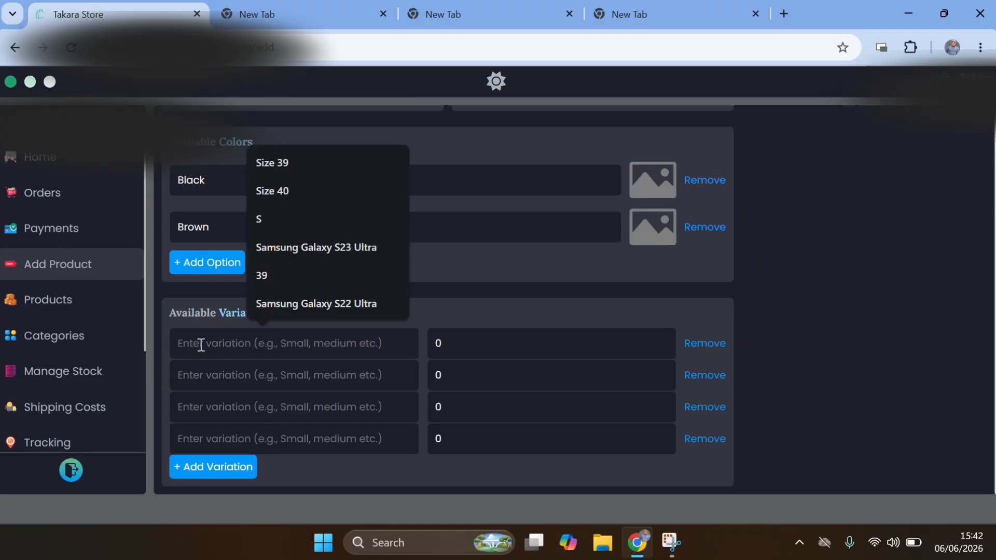
left_click(205, 377)
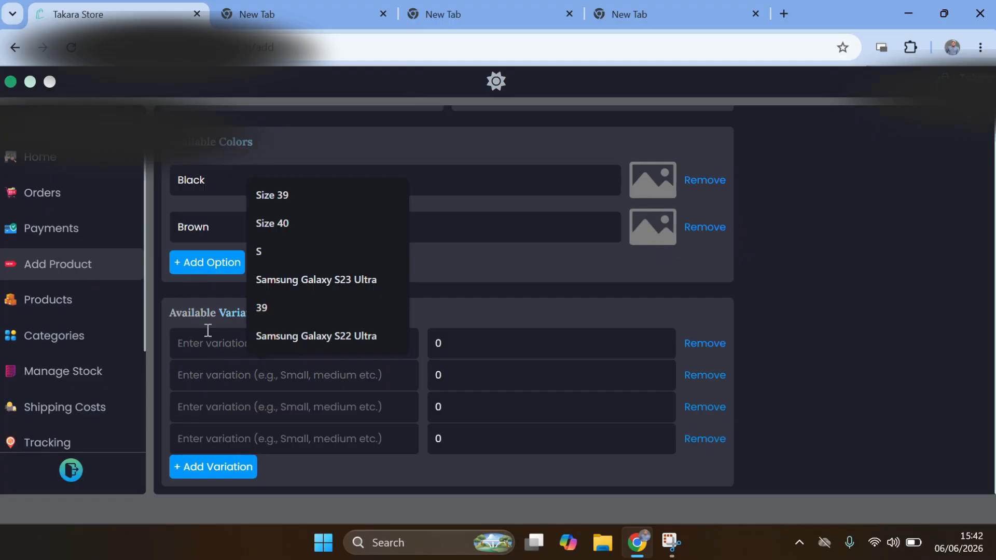
Step: Review the four empty variation rows, checking each name field against its number field
left_click(205, 349)
left_click(209, 380)
left_click(207, 412)
left_click(203, 445)
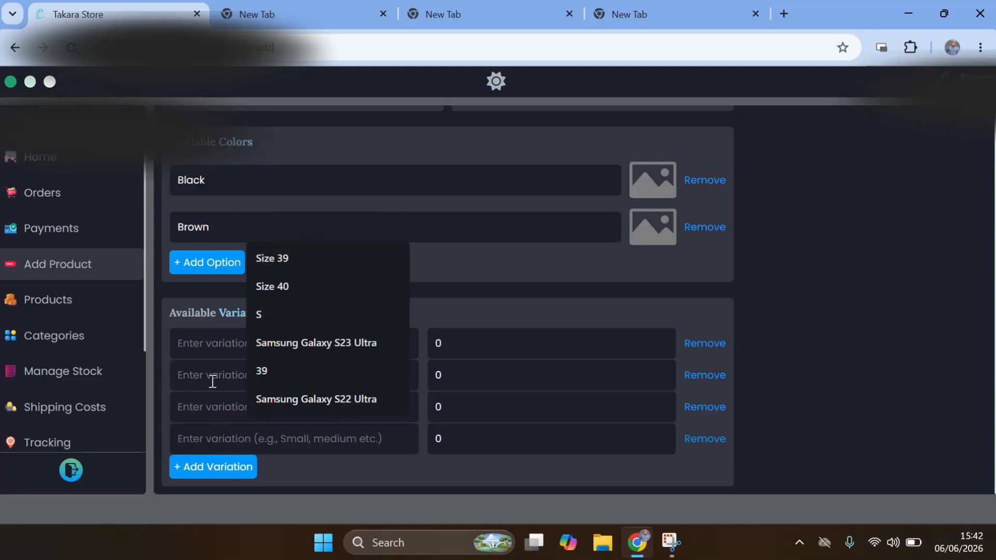
left_click(200, 349)
left_click(448, 343)
left_click(467, 389)
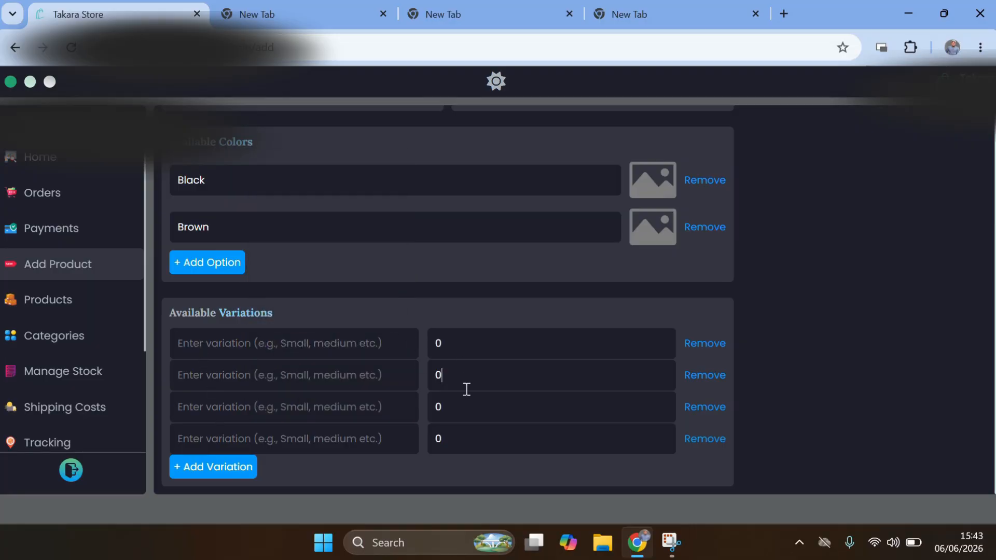
left_click(472, 441)
Step: Name the first two variations 10000 mAh and 20000 mAh, and remove the two empty variation rows
left_click(242, 348)
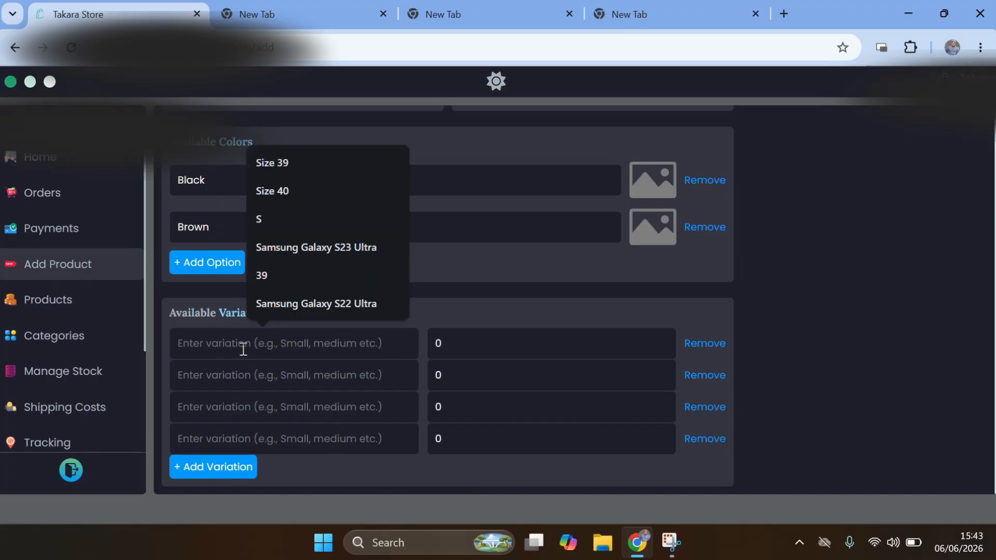
type("100")
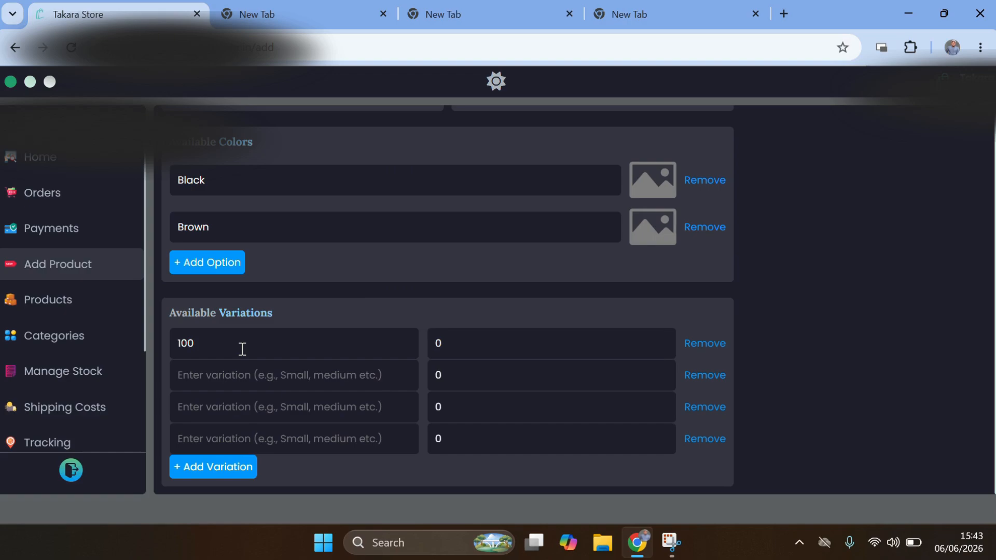
type("00 mAh")
left_click(196, 374)
type("200")
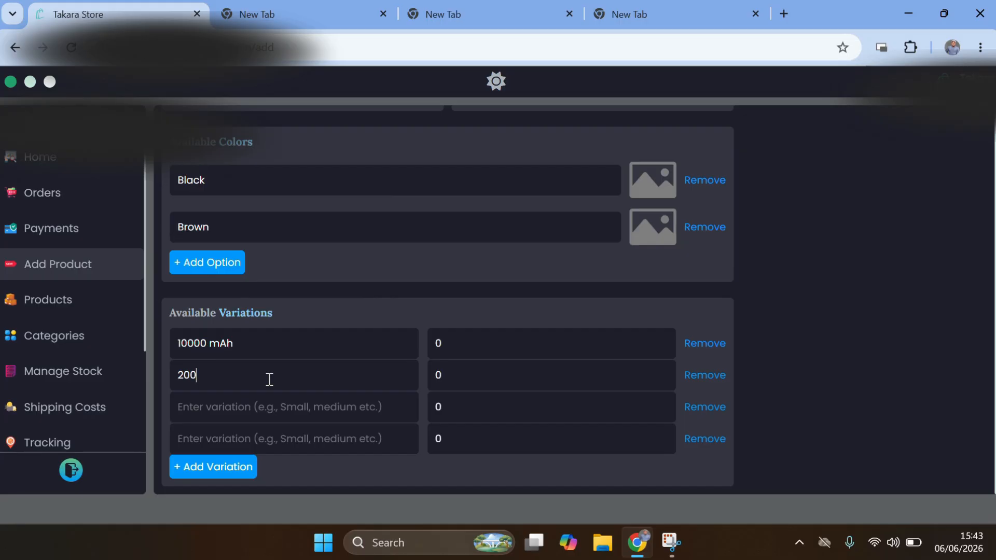
type("00 mAh")
left_click(721, 441)
left_click(708, 441)
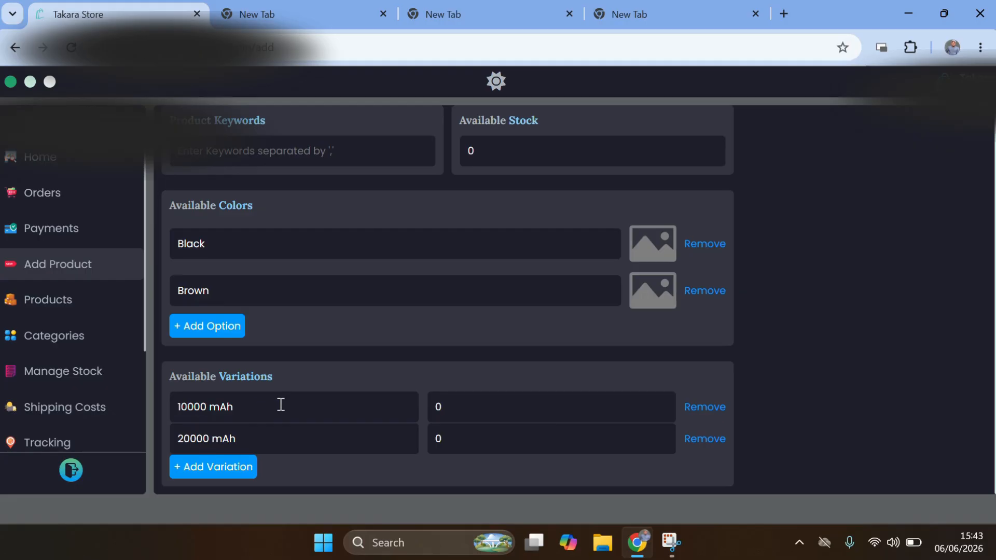
Step: Set the price of the 10000 mAh variation to 3500 and of the 20000 mAh variation to 5000
left_click(472, 413)
double_click(456, 406)
double_click(467, 440)
type("5000")
Step: Compare the two variations' names and prices with the product's main price fields
left_click_drag(437, 440, 478, 437)
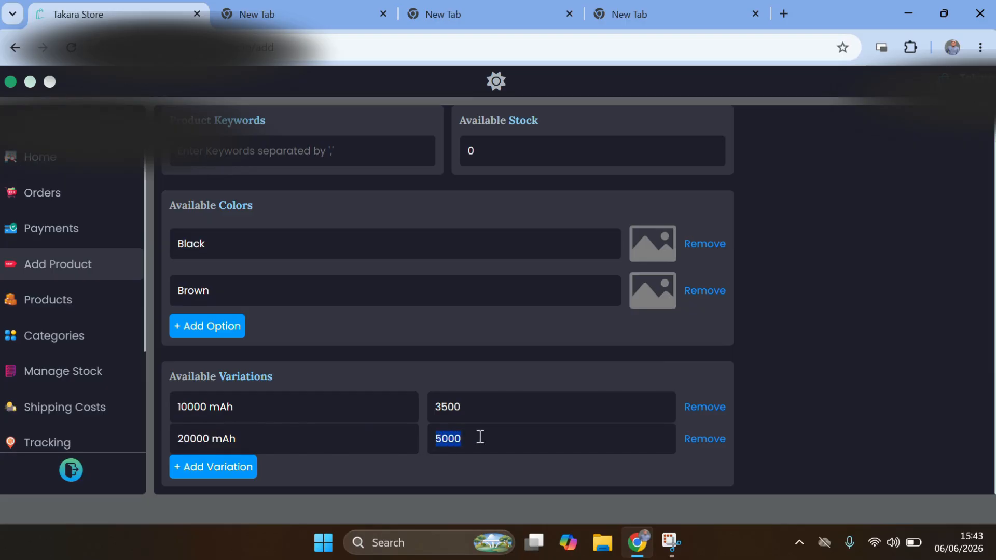
left_click_drag(176, 407, 243, 408)
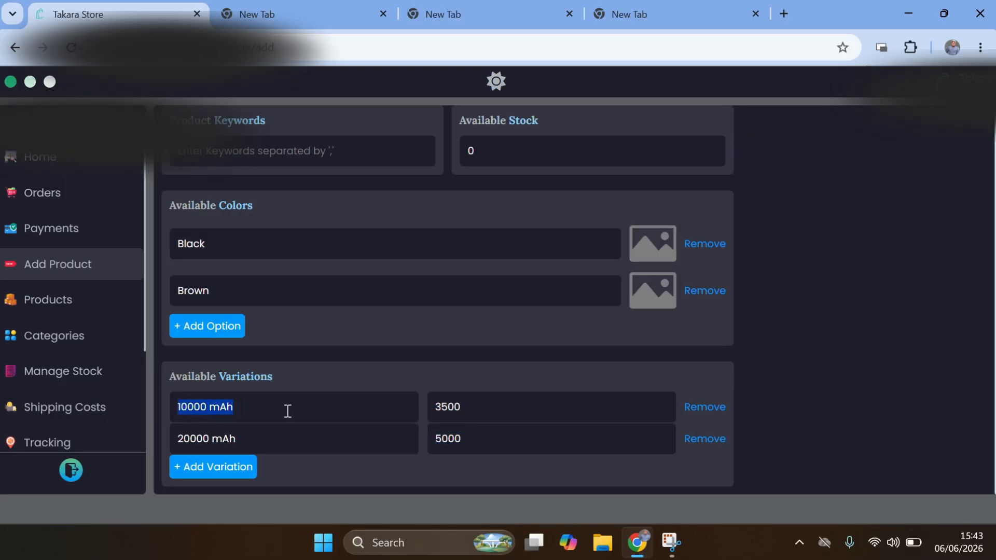
left_click_drag(436, 406, 471, 411)
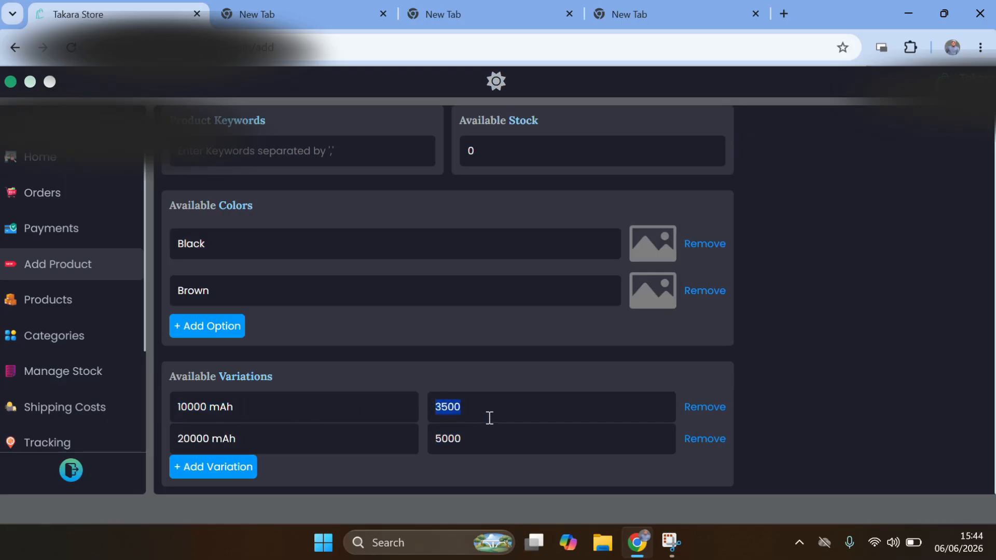
left_click(489, 418)
left_click(478, 437)
scroll(474, 423, "up", 7)
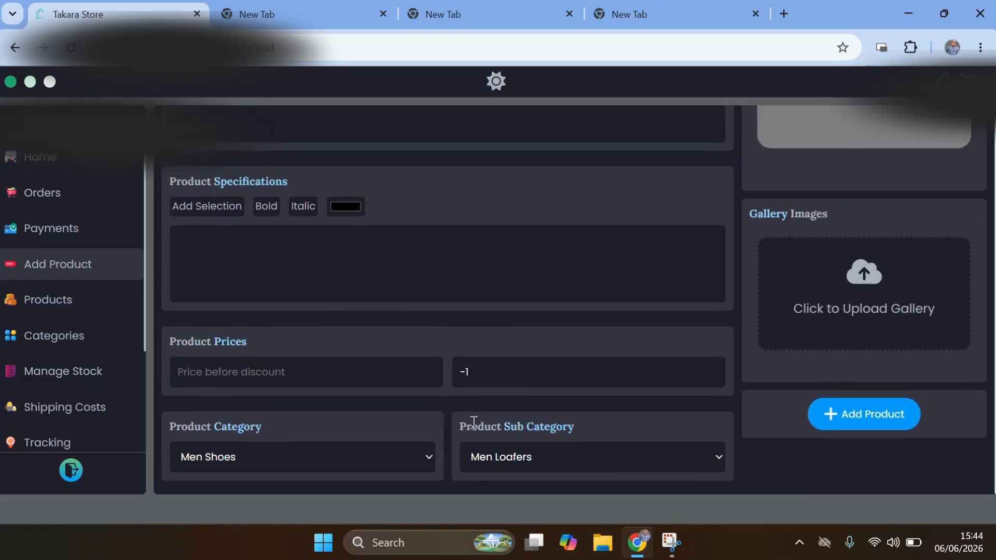
scroll(334, 239, "down", 4)
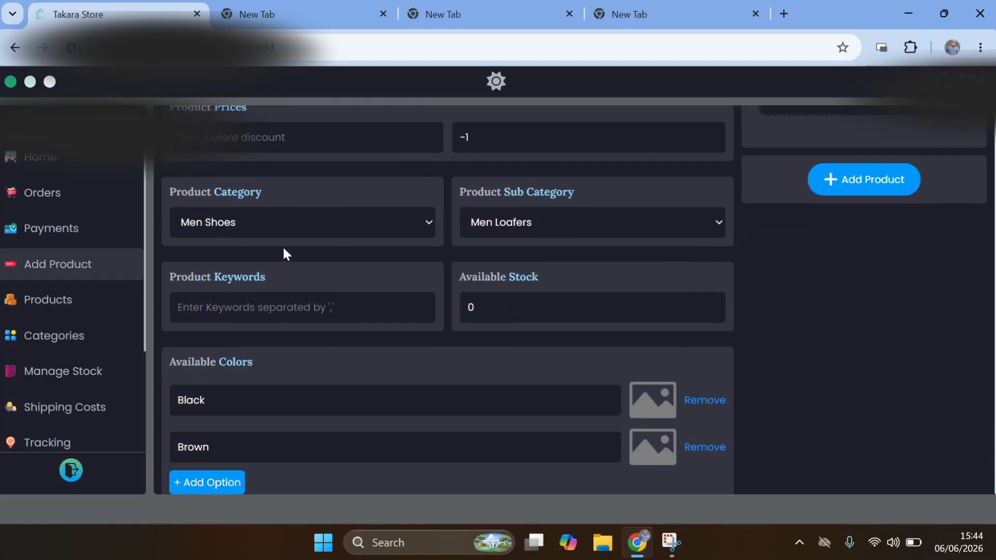
scroll(302, 204, "up", 1)
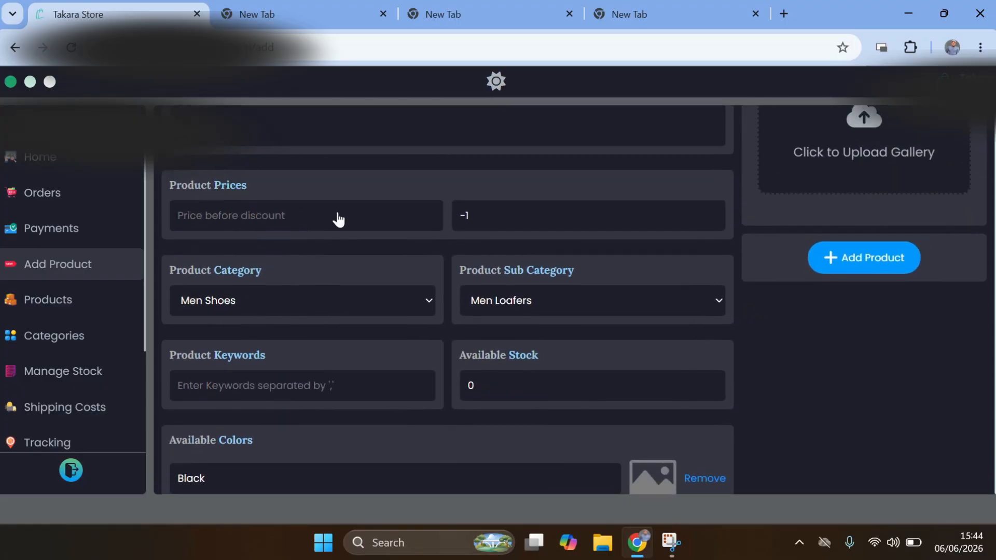
left_click(483, 224)
scroll(503, 244, "down", 3)
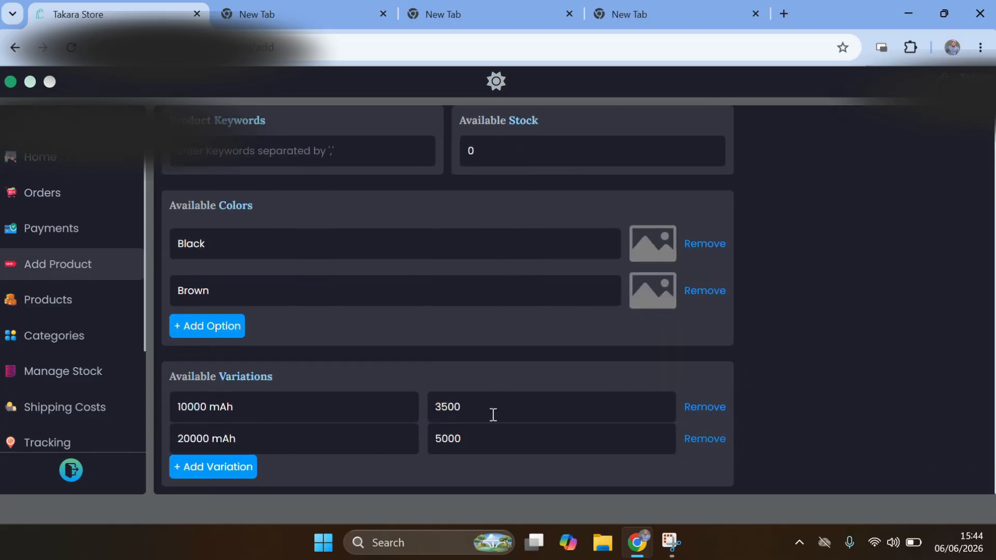
scroll(480, 318, "up", 3)
scroll(478, 350, "down", 5)
left_click(491, 443)
scroll(468, 392, "up", 3)
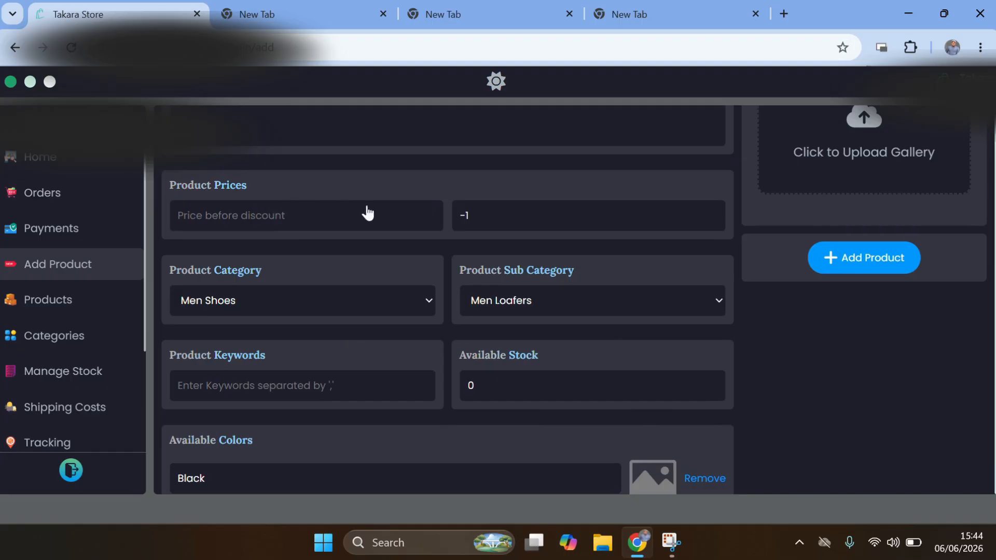
Step: Set the product's discounted price to 5000 and its price before discount to 5500
left_click(428, 216)
double_click(499, 215)
type("5000")
scroll(589, 174, "down", 5)
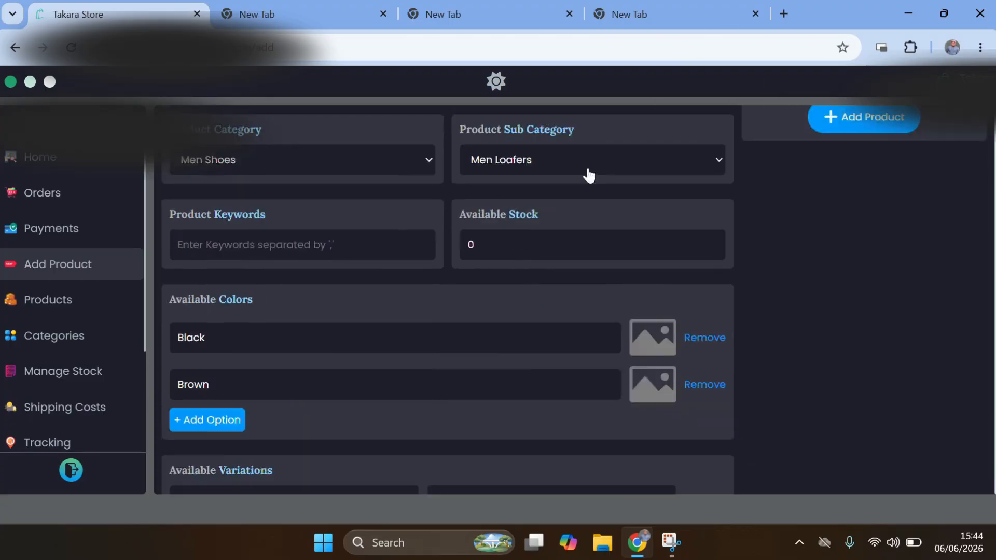
scroll(482, 362, "up", 8)
scroll(489, 314, "down", 2)
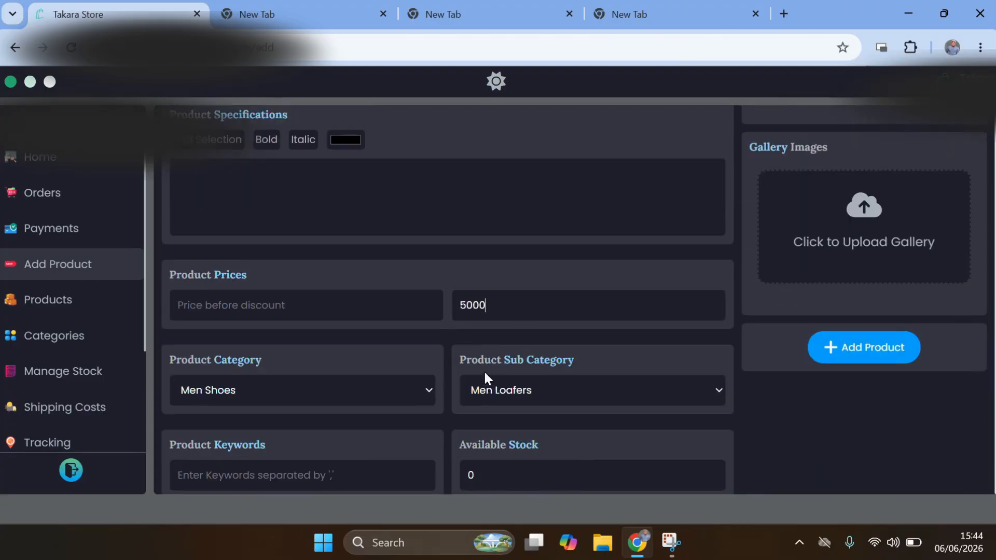
left_click(223, 299)
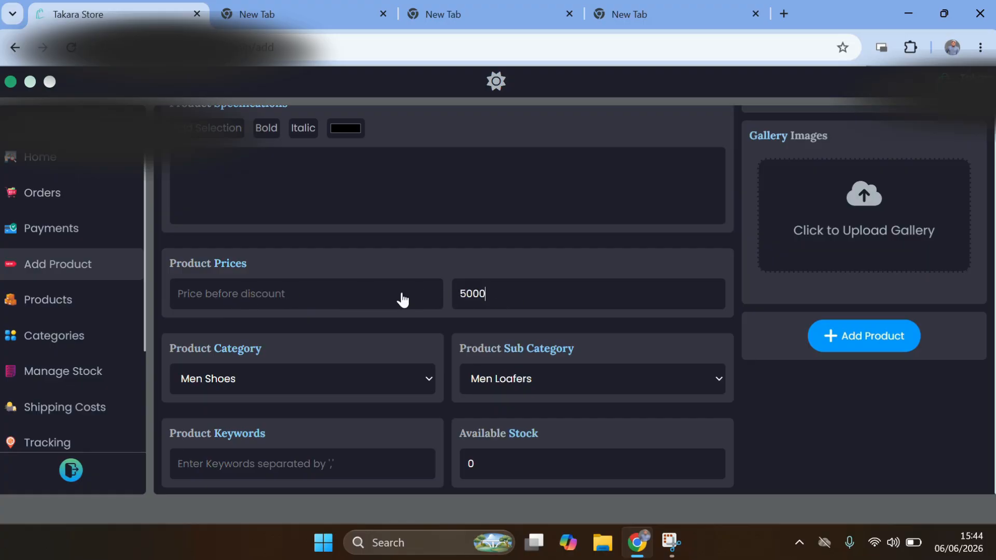
left_click(243, 291)
type("5500")
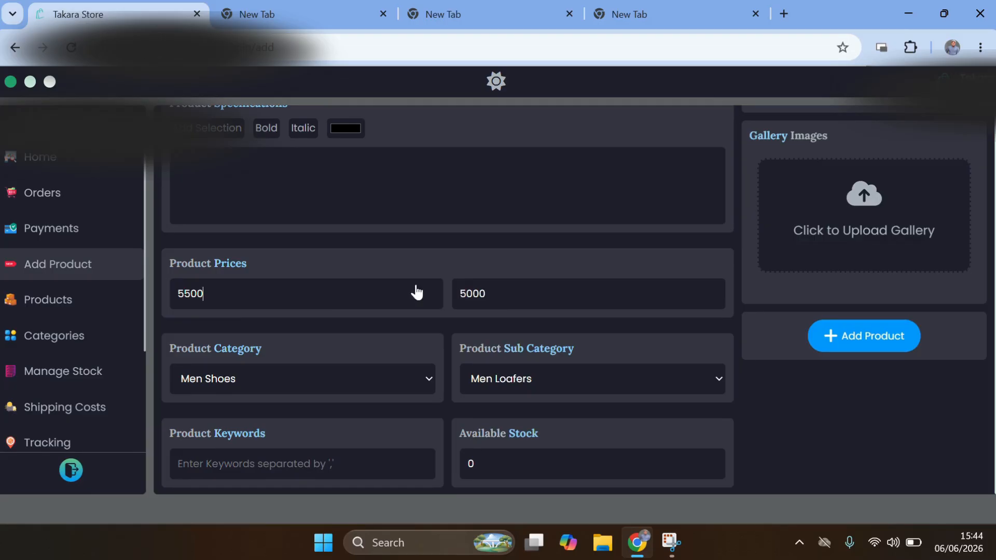
scroll(558, 321, "down", 5)
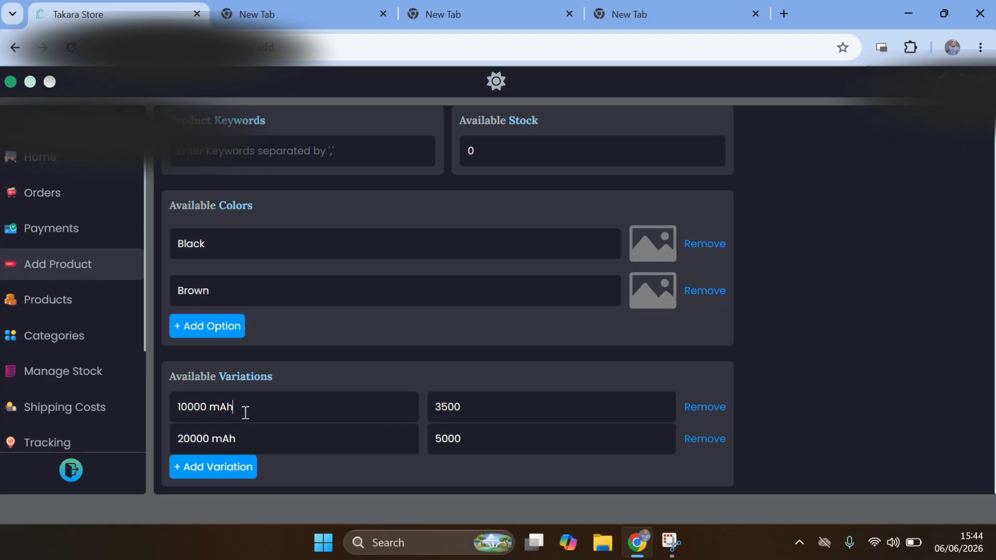
scroll(667, 368, "up", 2)
scroll(874, 431, "up", 8)
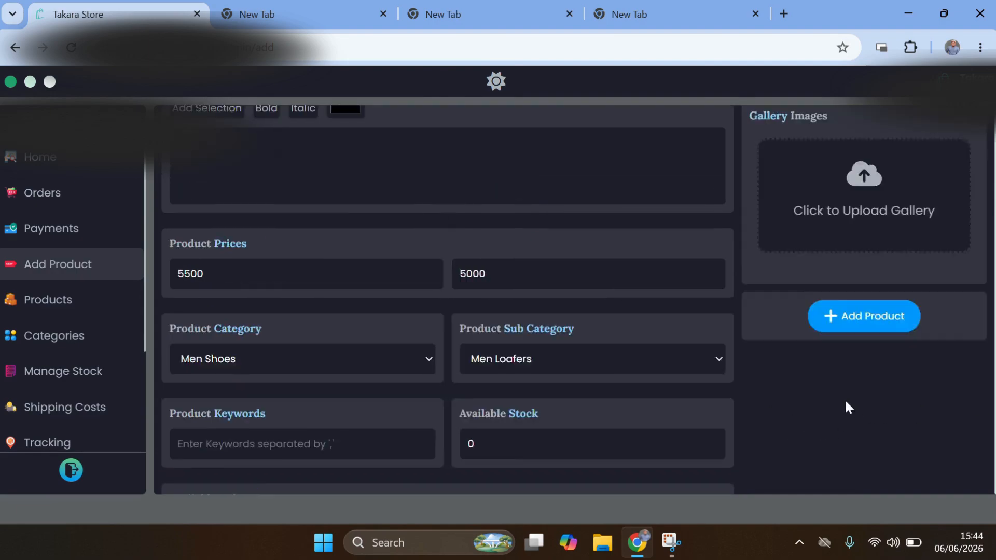
scroll(872, 318, "down", 4)
scroll(878, 306, "up", 5)
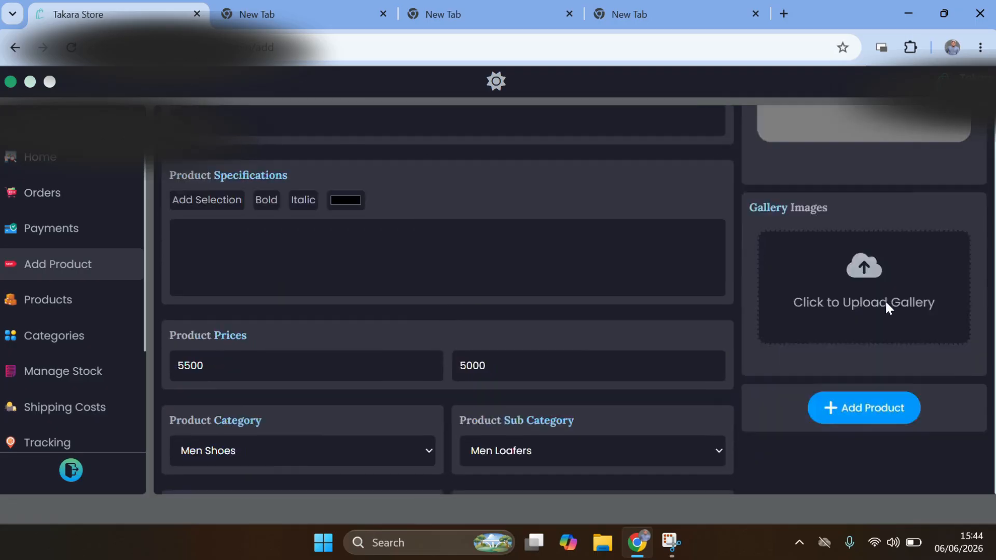
left_click(851, 266)
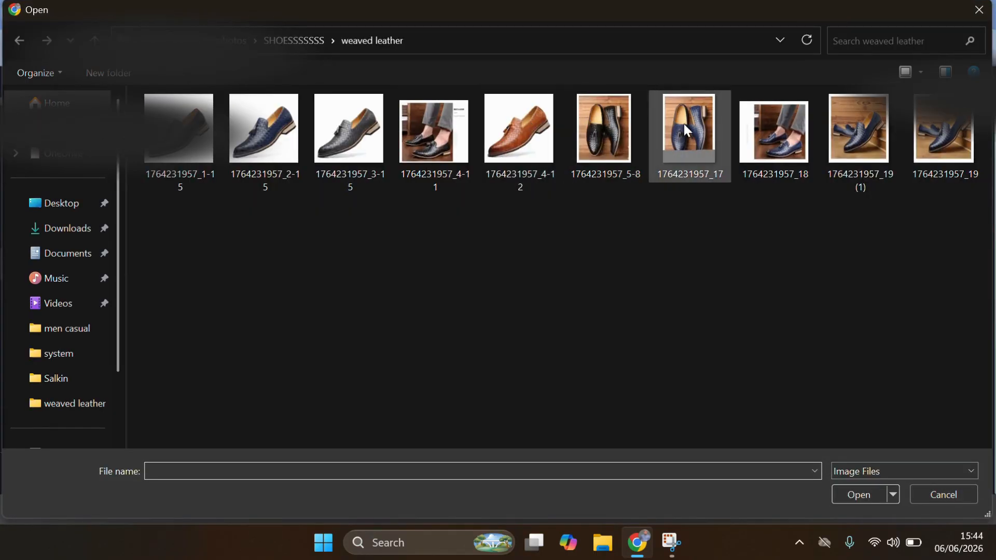
left_click(776, 127)
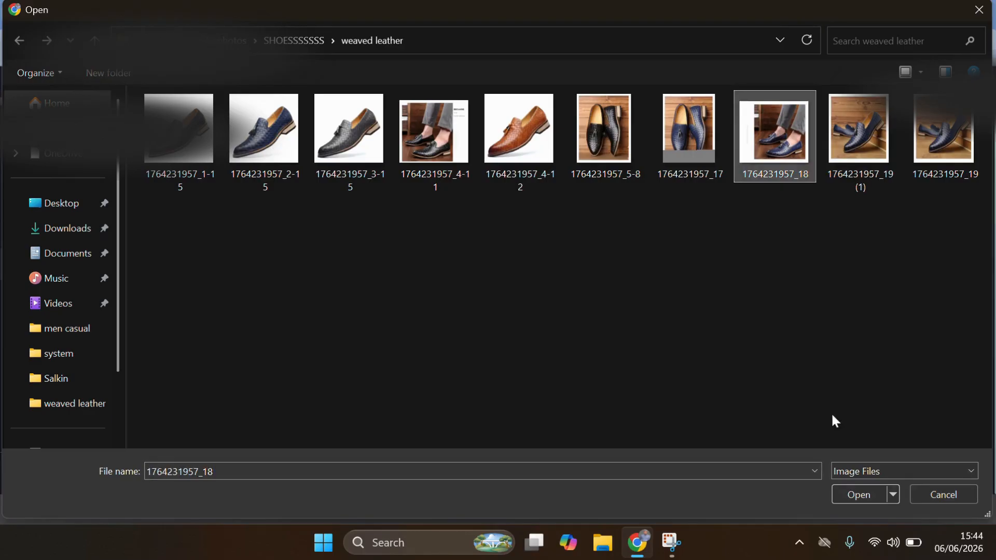
left_click(861, 497)
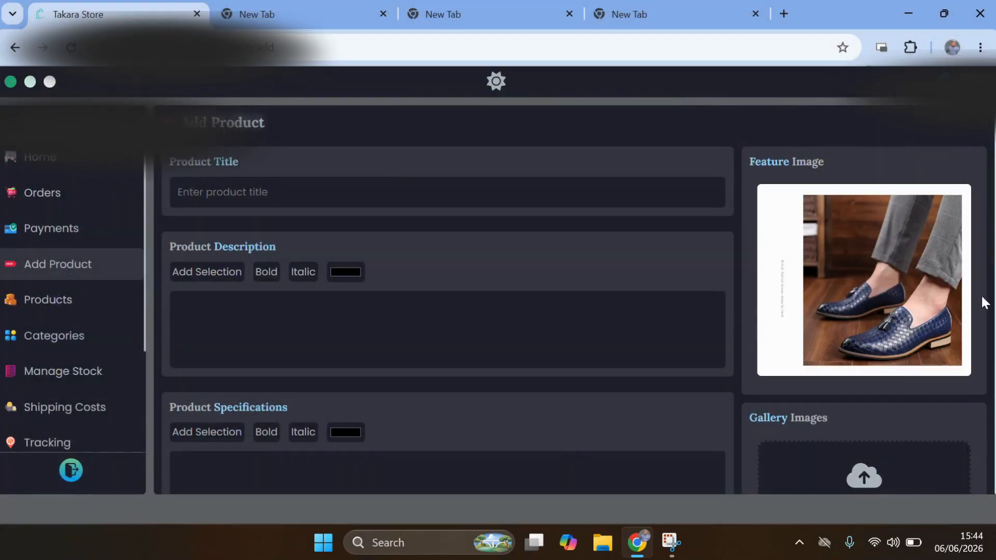
left_click(868, 185)
left_click(942, 131)
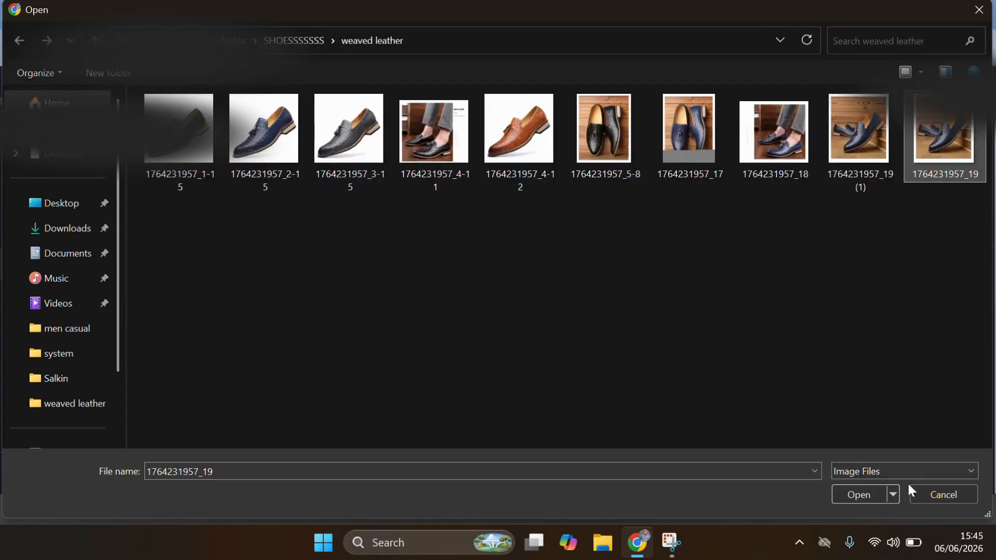
left_click(864, 496)
scroll(934, 347, "down", 6)
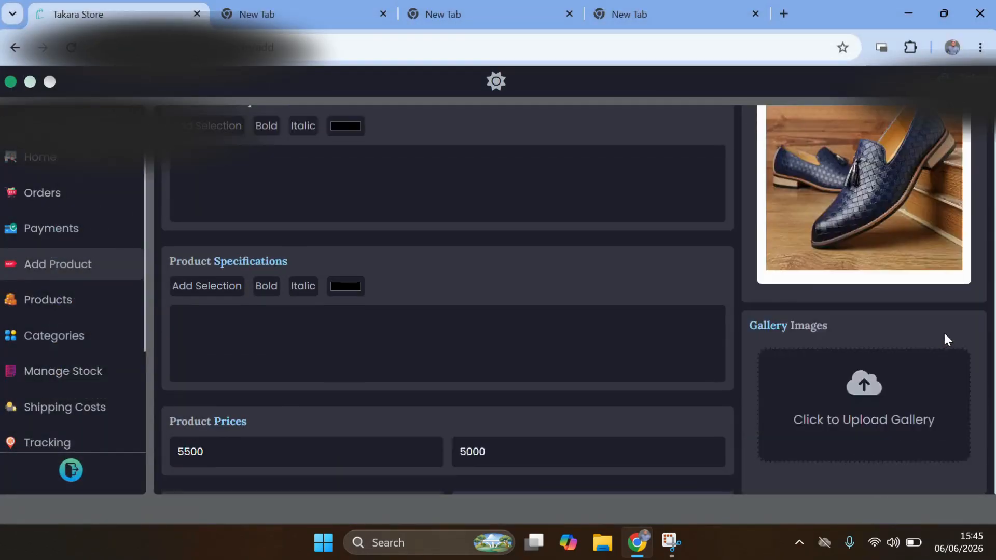
scroll(856, 239, "up", 5)
scroll(827, 229, "up", 2)
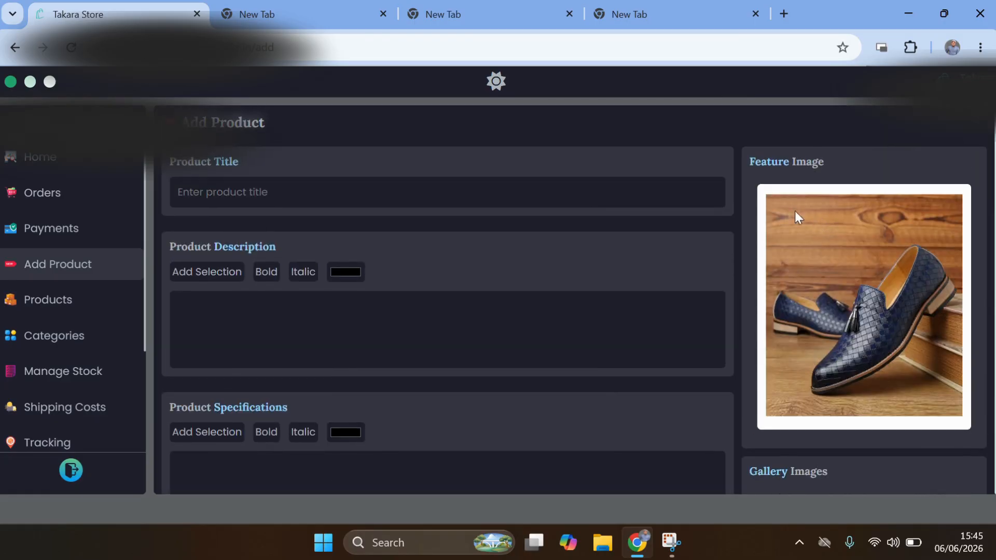
scroll(827, 303, "down", 5)
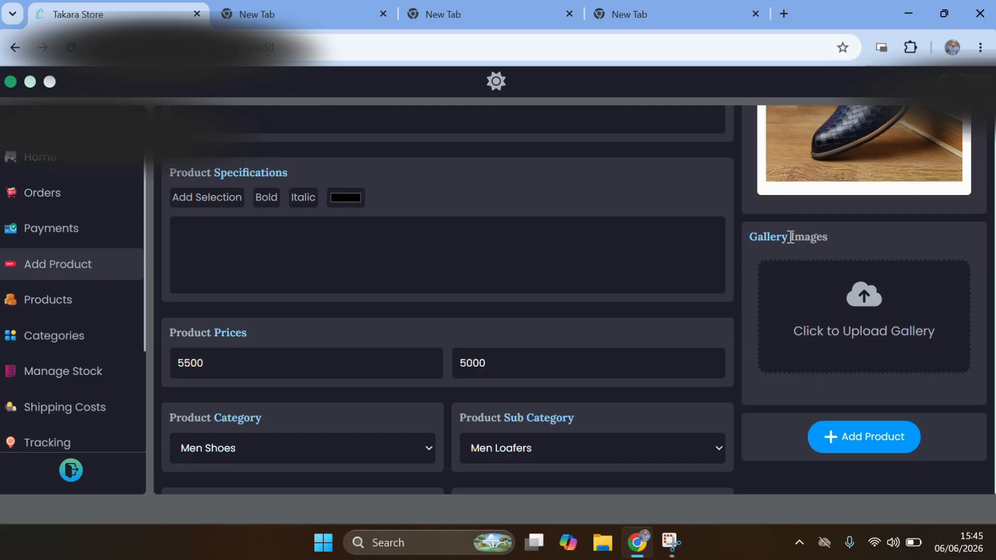
left_click(866, 254)
scroll(887, 318, "down", 2)
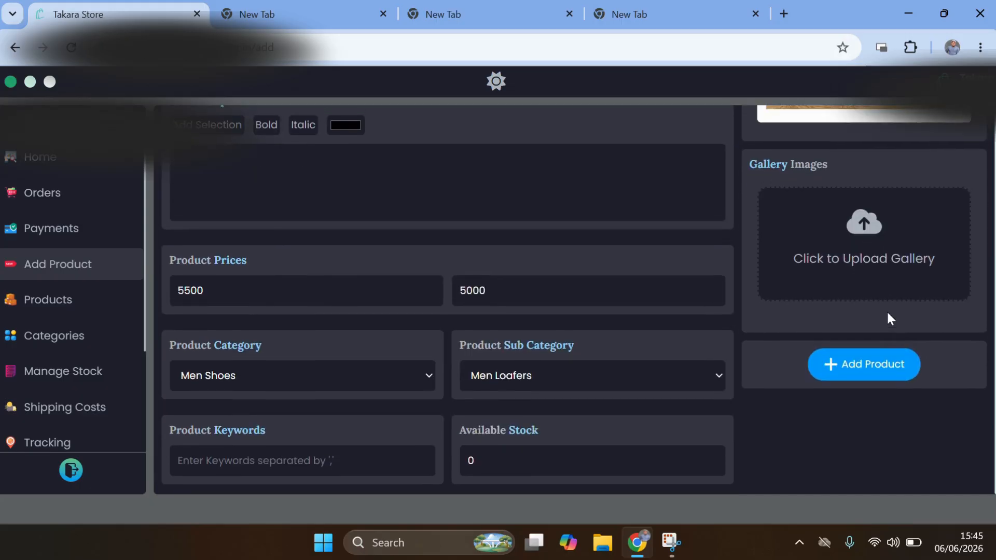
scroll(887, 318, "up", 2)
left_click(840, 312)
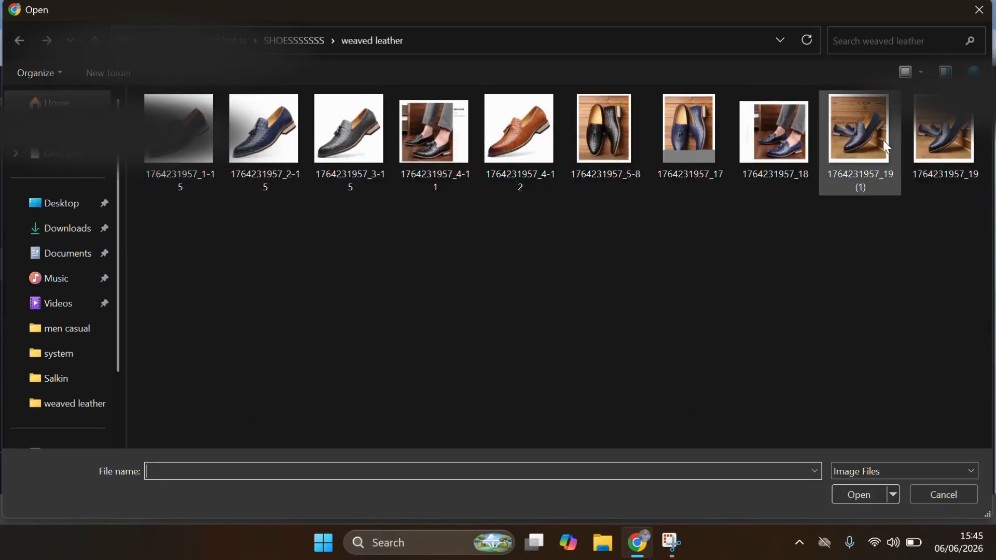
left_click(914, 133)
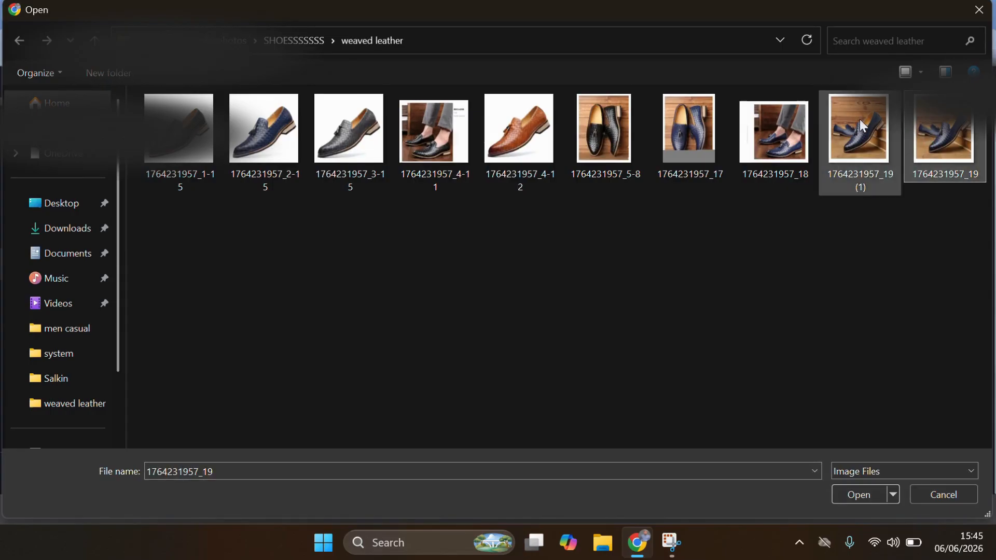
left_click(768, 128, "ctrl")
left_click(618, 129, "ctrl")
left_click(443, 141, "ctrl")
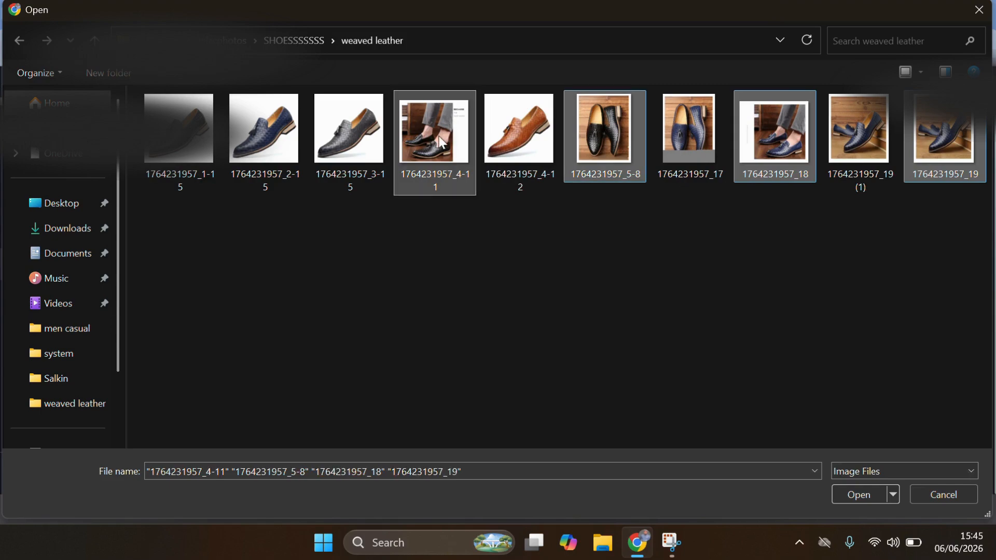
left_click(332, 139, "ctrl")
left_click(299, 155, "ctrl")
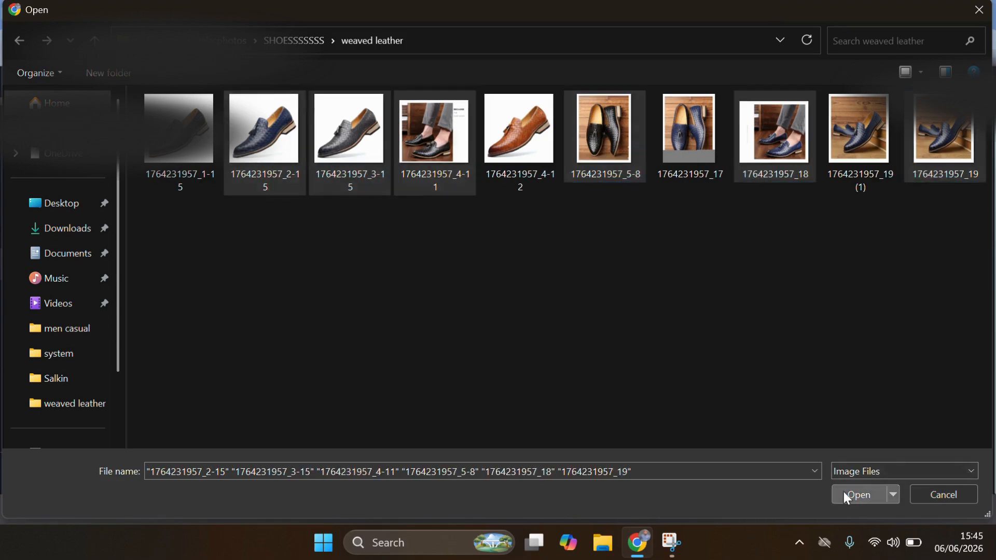
left_click(859, 496)
Step: Review the uploaded gallery images and the whole product form from variations up to the title
scroll(938, 391, "down", 6)
scroll(903, 275, "down", 3)
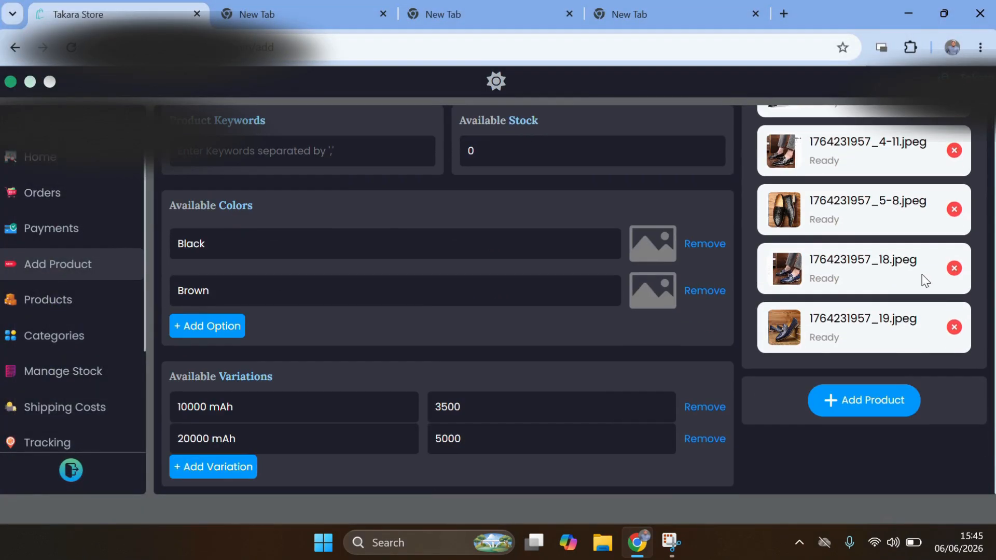
scroll(918, 268, "up", 5)
scroll(918, 264, "down", 5)
scroll(924, 267, "up", 12)
scroll(924, 264, "down", 12)
scroll(929, 282, "up", 12)
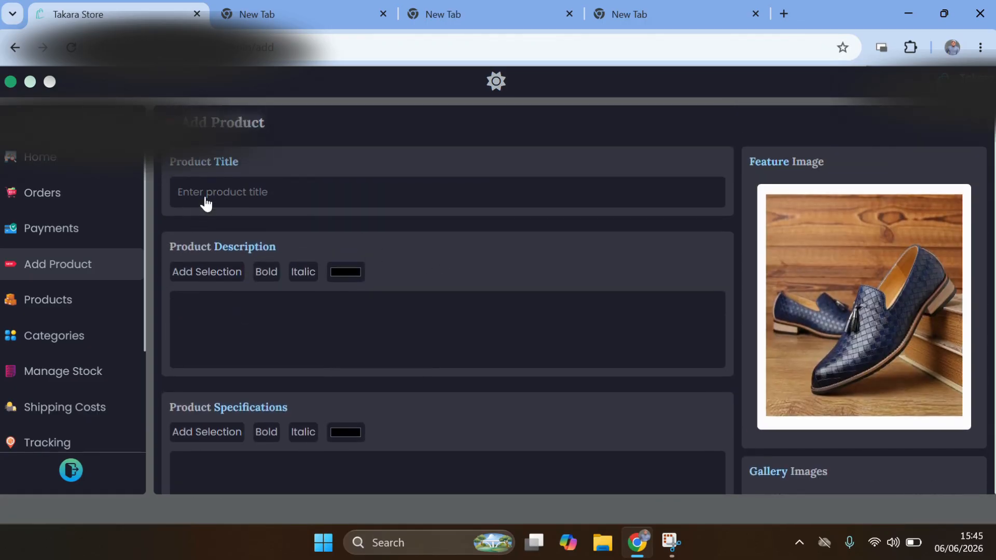
Step: Review the completed product form from the title and feature image down to the variations and gallery images
scroll(301, 207, "down", 8)
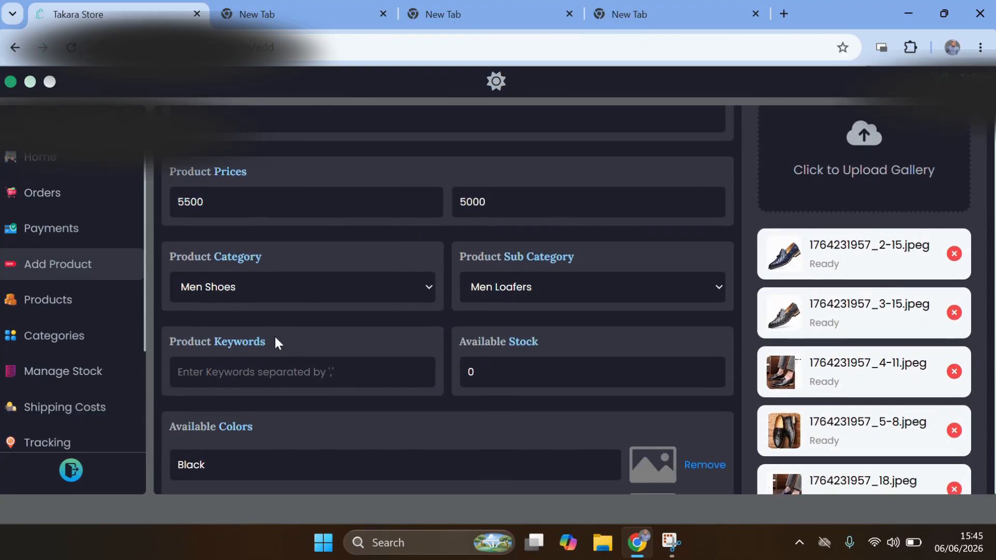
scroll(312, 333, "down", 4)
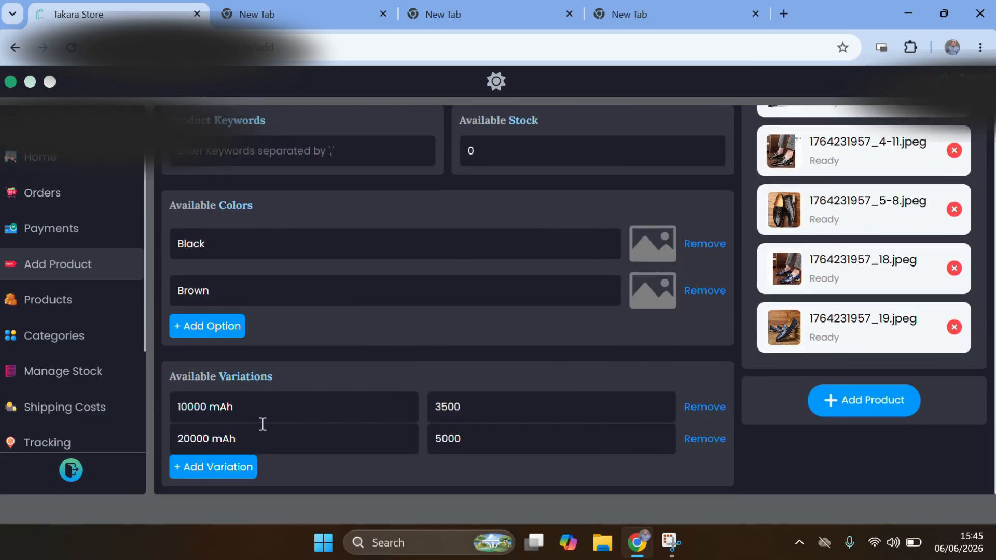
scroll(718, 418, "up", 12)
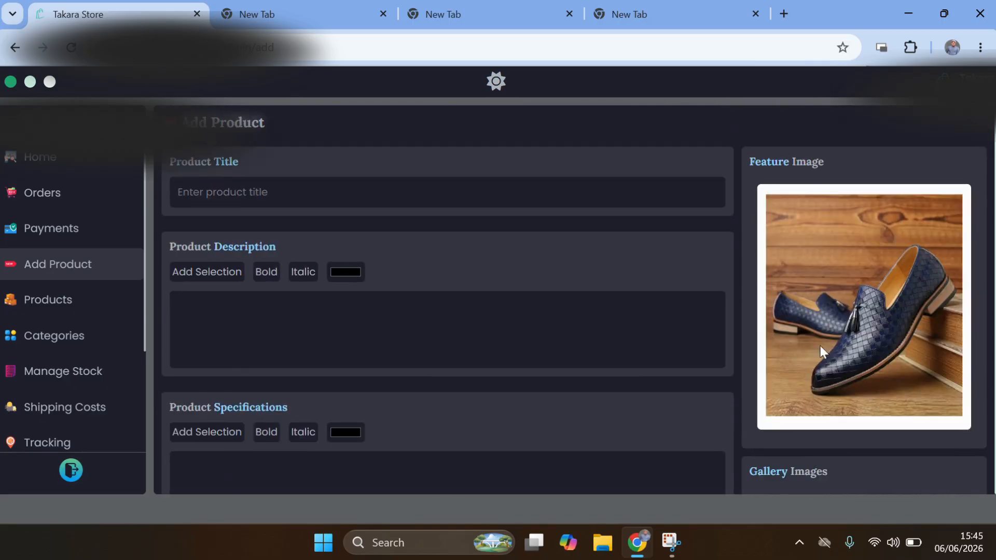
scroll(880, 294, "down", 12)
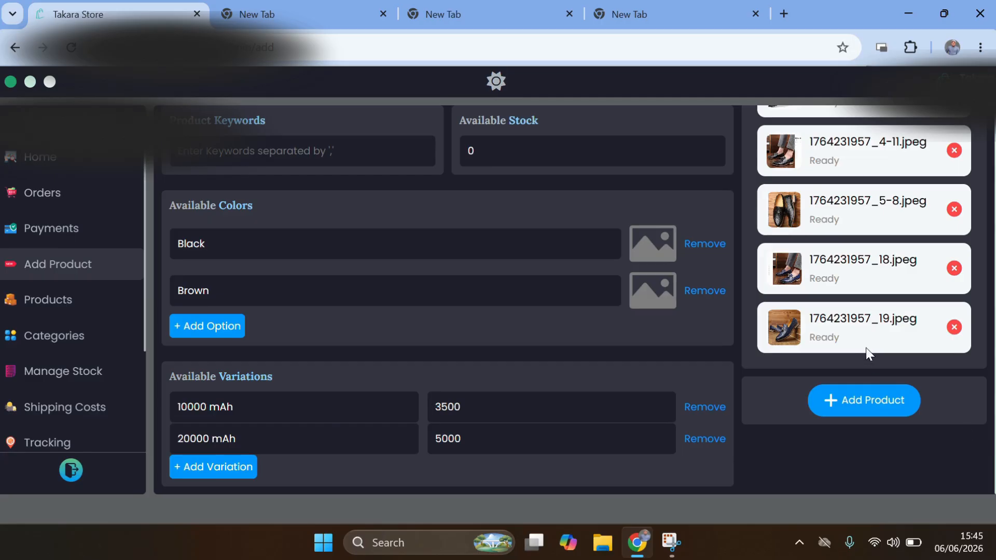
scroll(873, 357, "up", 10)
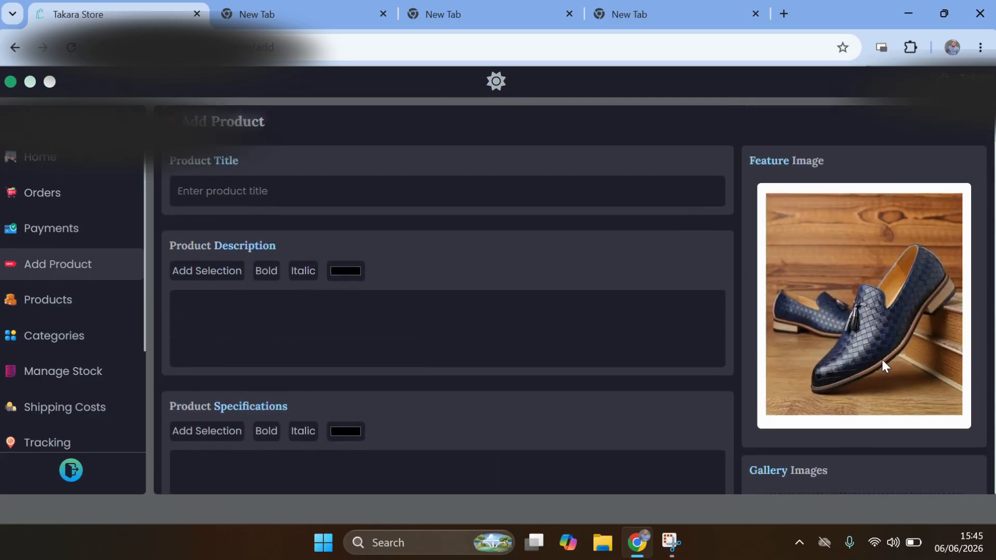
scroll(882, 360, "down", 10)
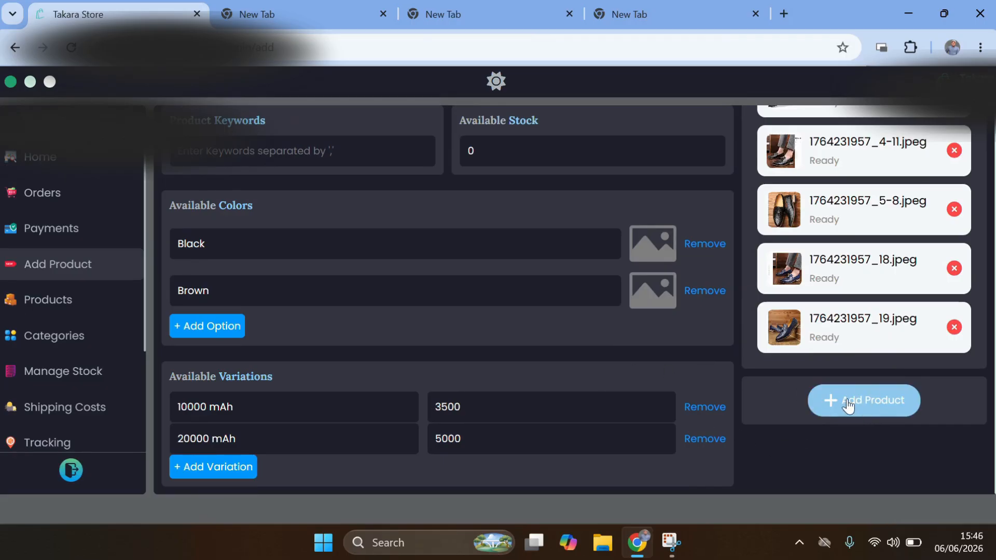
Step: Browse the store's product list and open the product Men Slip On Comfort Business Casual Shoes
left_click(43, 306)
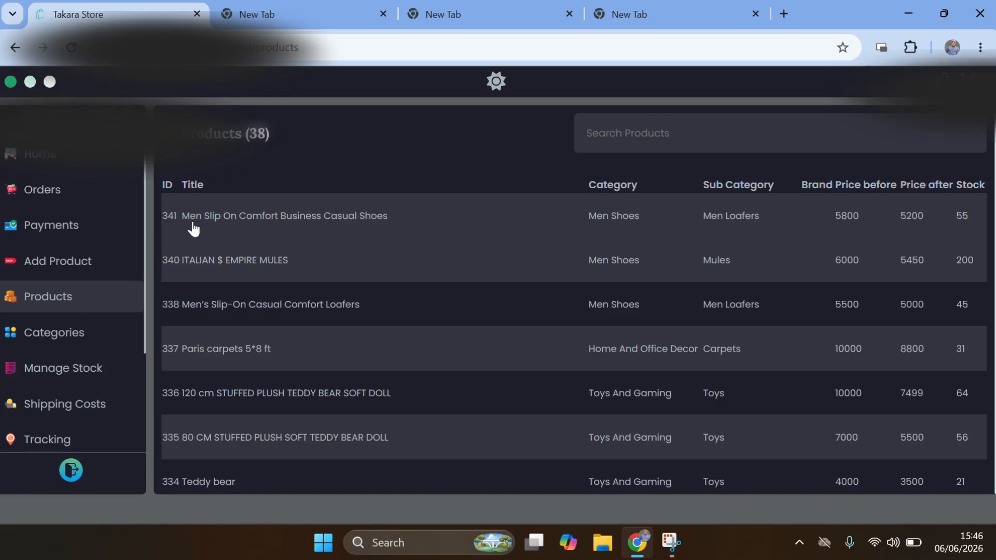
scroll(351, 313, "down", 1)
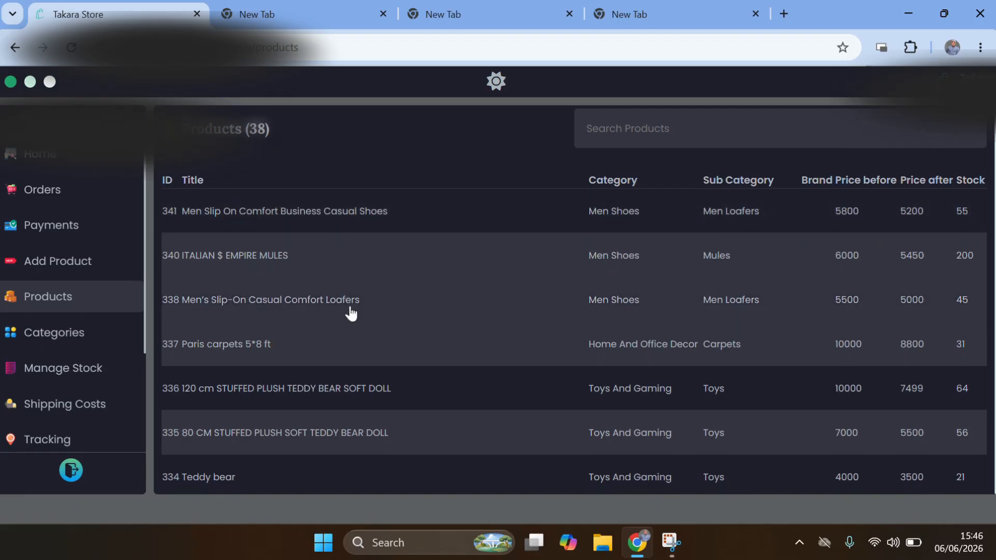
scroll(352, 313, "down", 17)
scroll(385, 328, "up", 17)
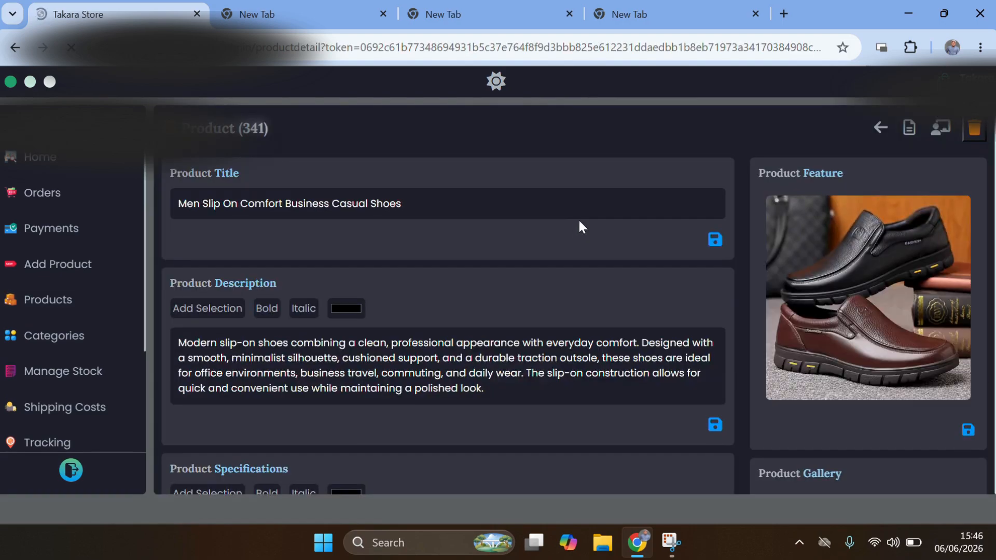
Step: Examine the product's title, description and specifications down to its price fields
scroll(595, 232, "down", 10)
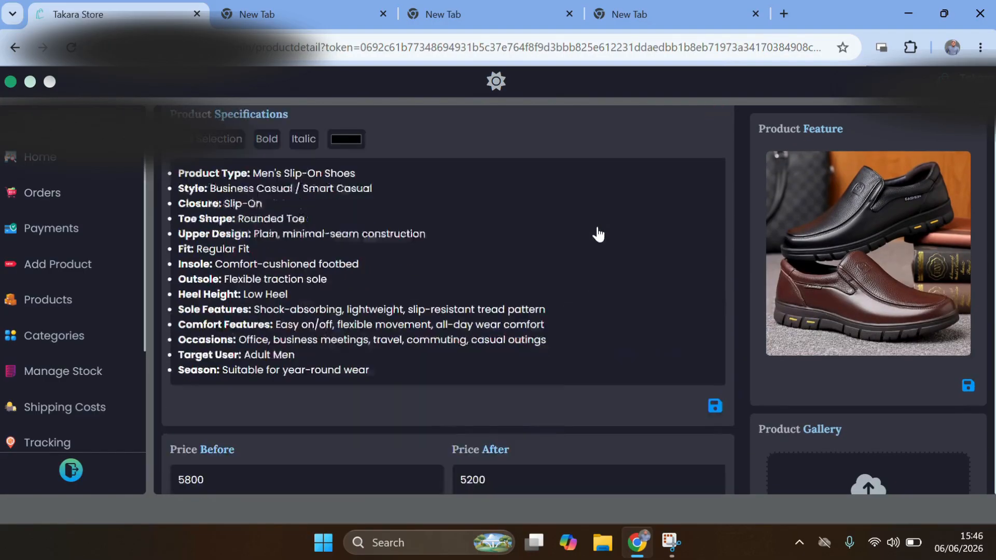
scroll(612, 240, "up", 7)
scroll(638, 249, "up", 6)
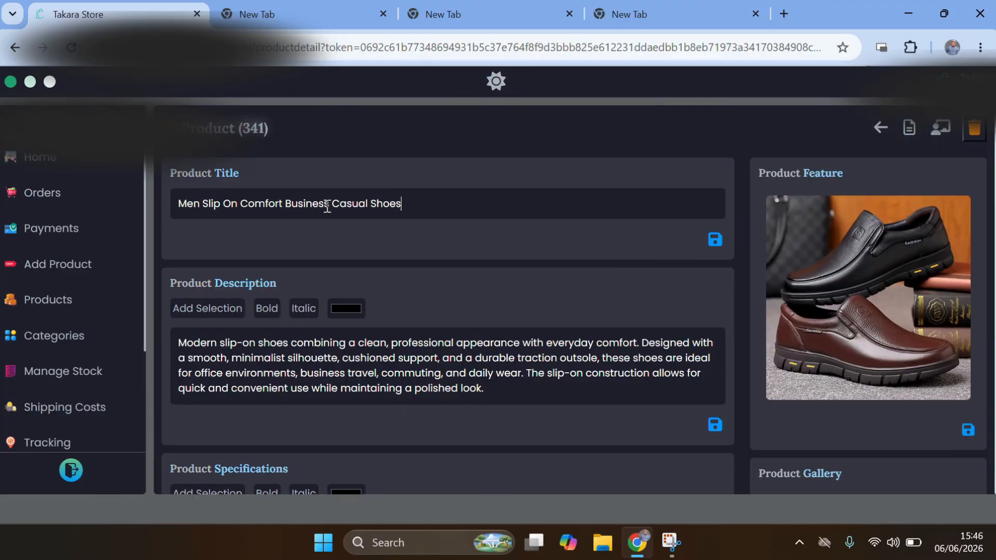
scroll(484, 240, "down", 4)
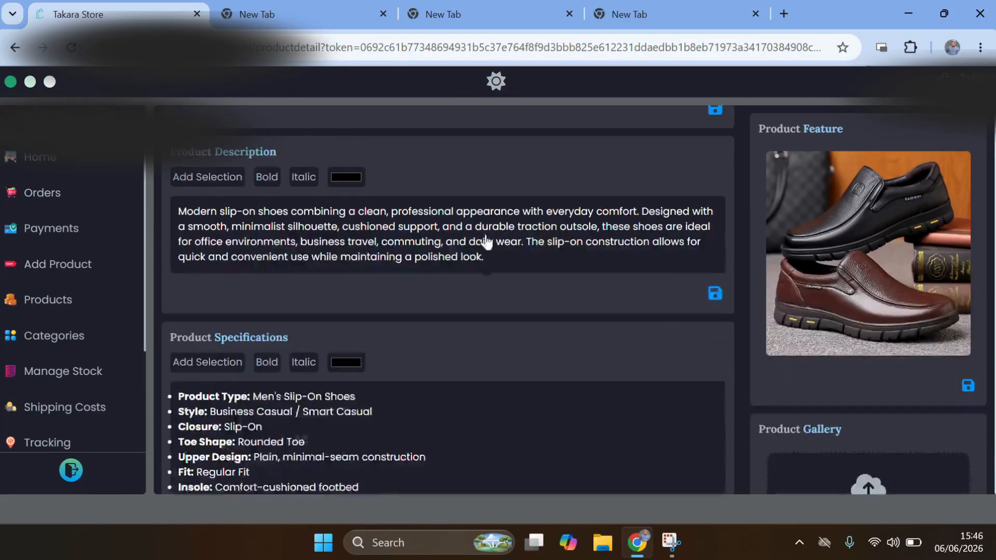
scroll(478, 282, "down", 3)
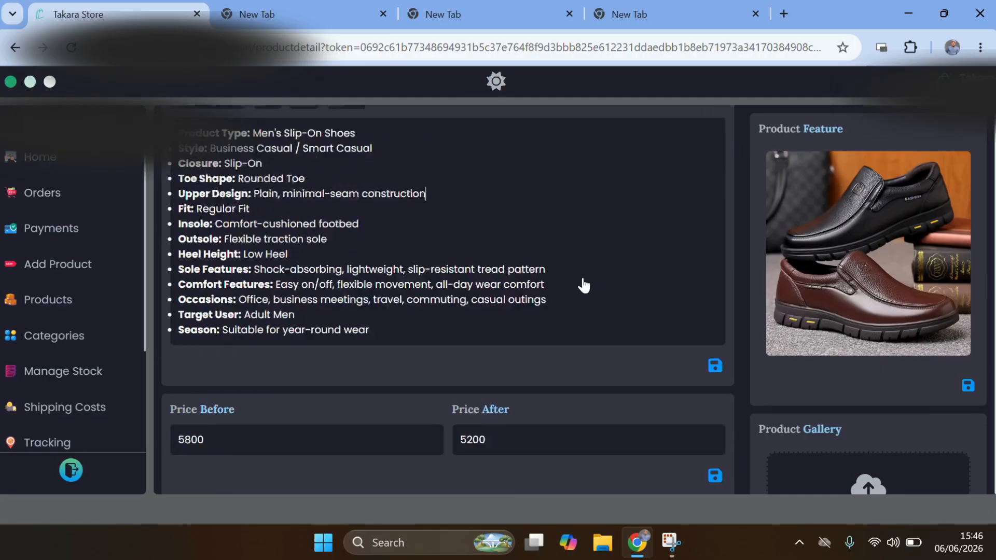
scroll(384, 211, "up", 1)
scroll(385, 210, "down", 3)
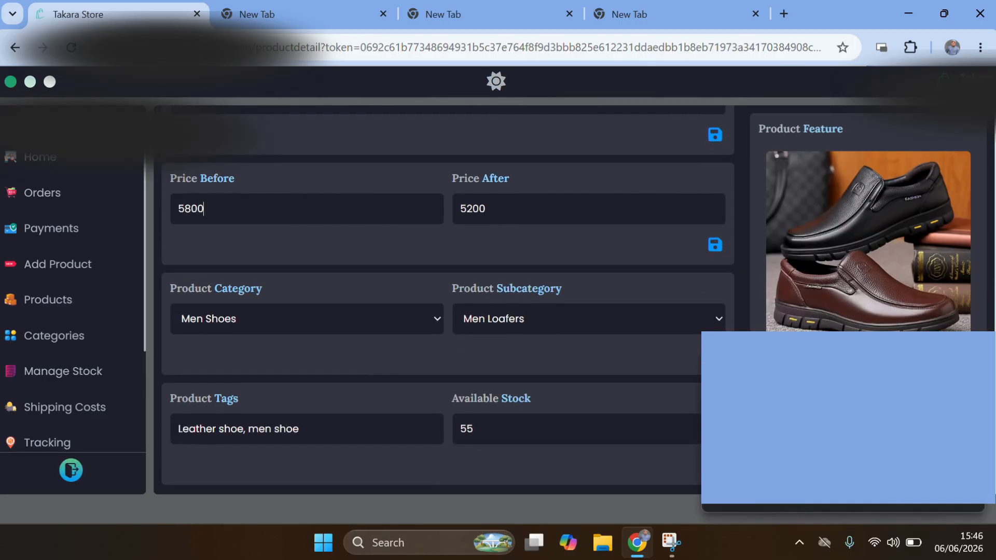
Step: Check the product's discounted price field and the options available for its category and subcategory
left_click(489, 208)
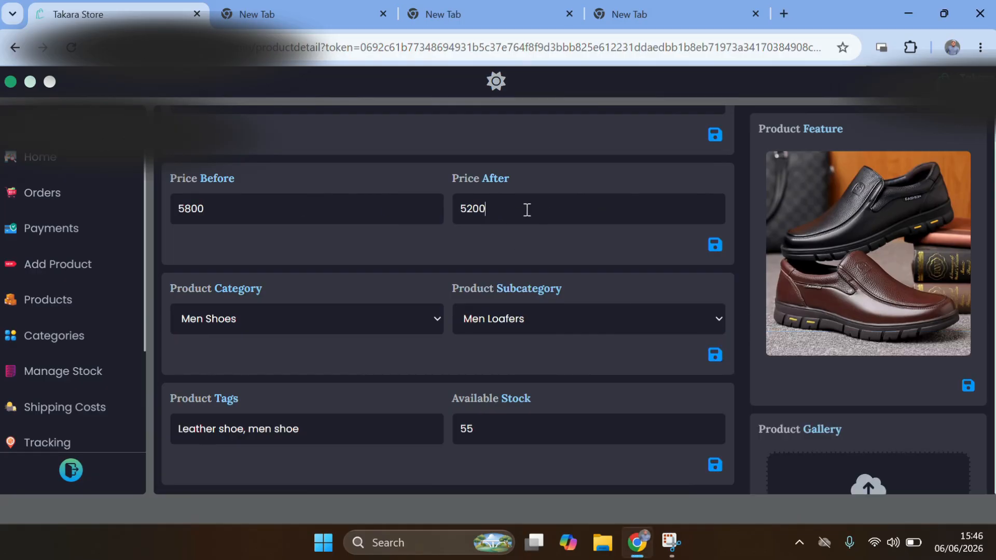
scroll(346, 266, "down", 1)
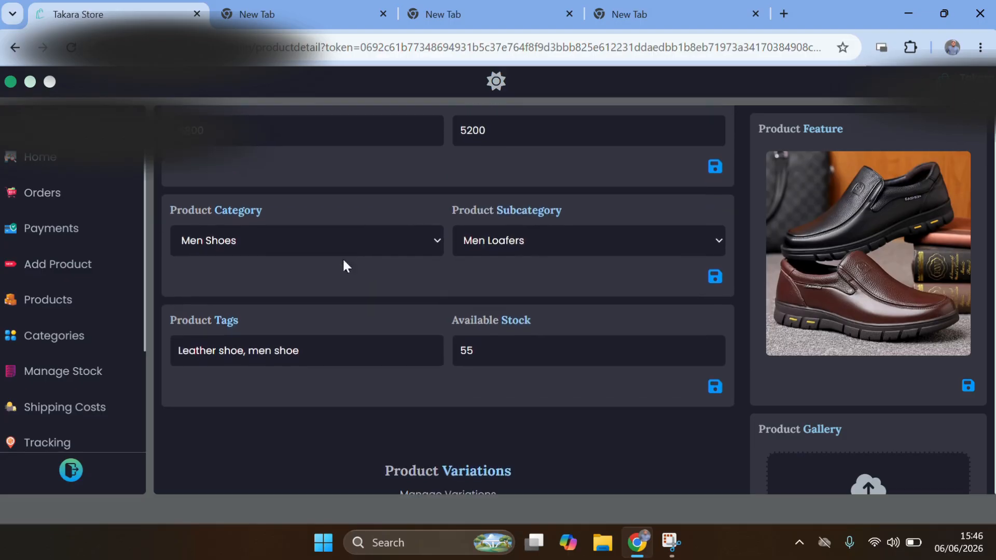
left_click(277, 235)
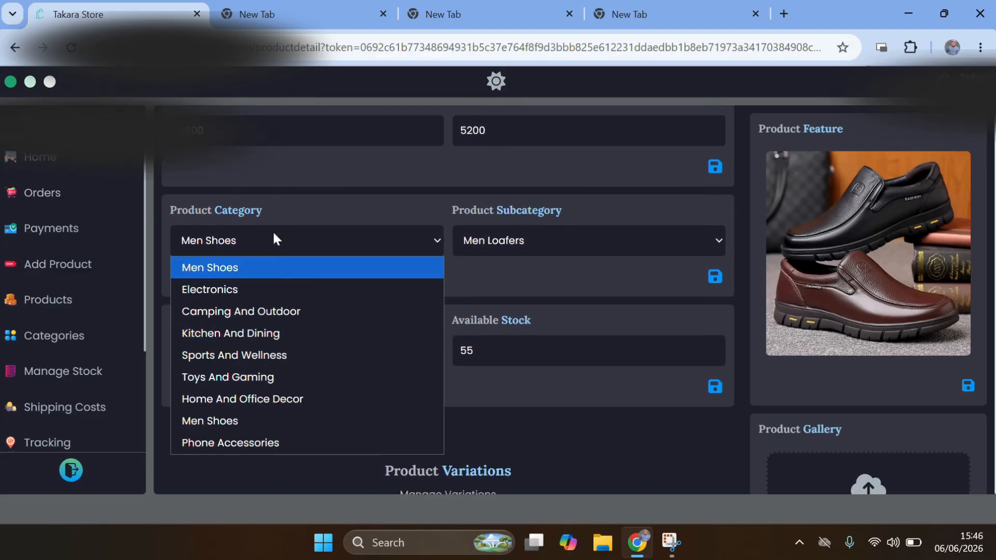
left_click(311, 200)
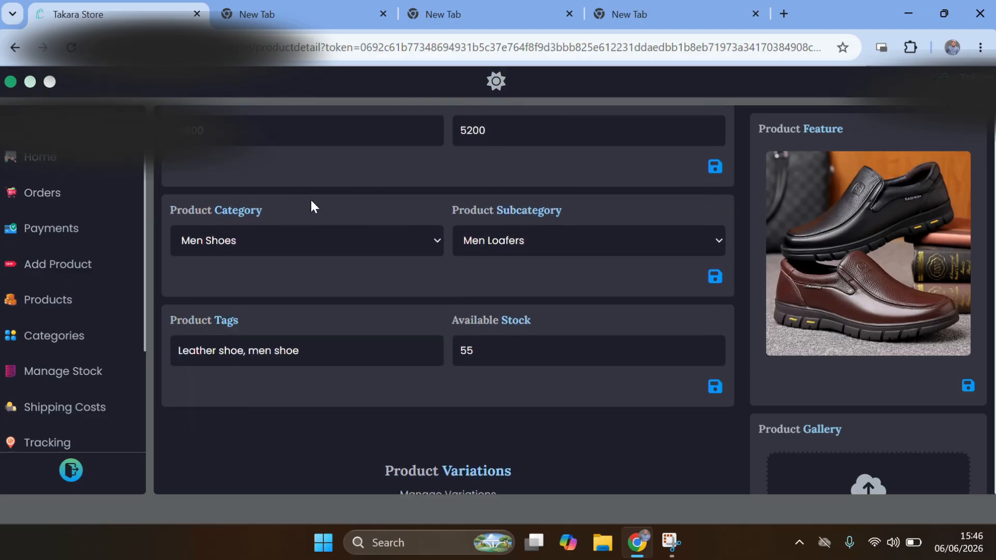
left_click(284, 244)
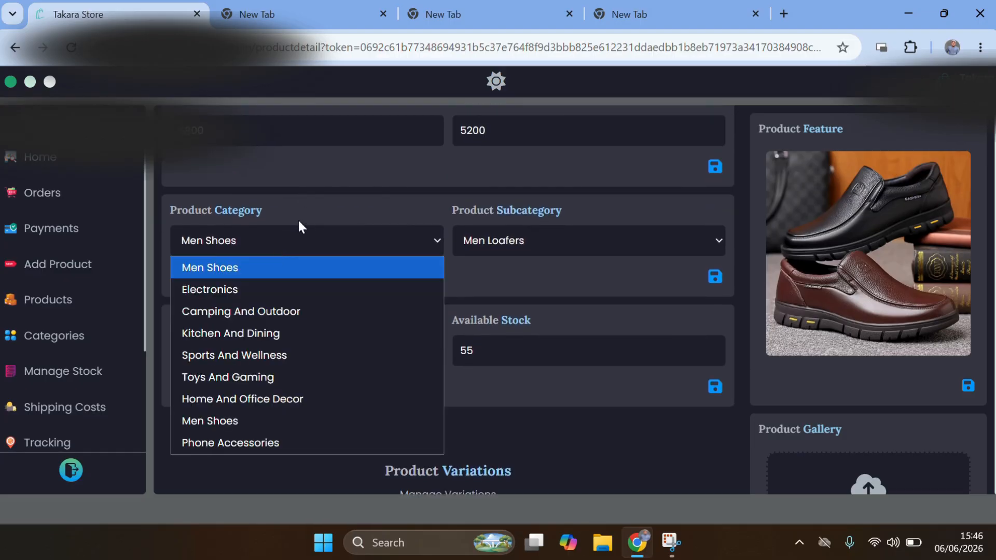
left_click(385, 200)
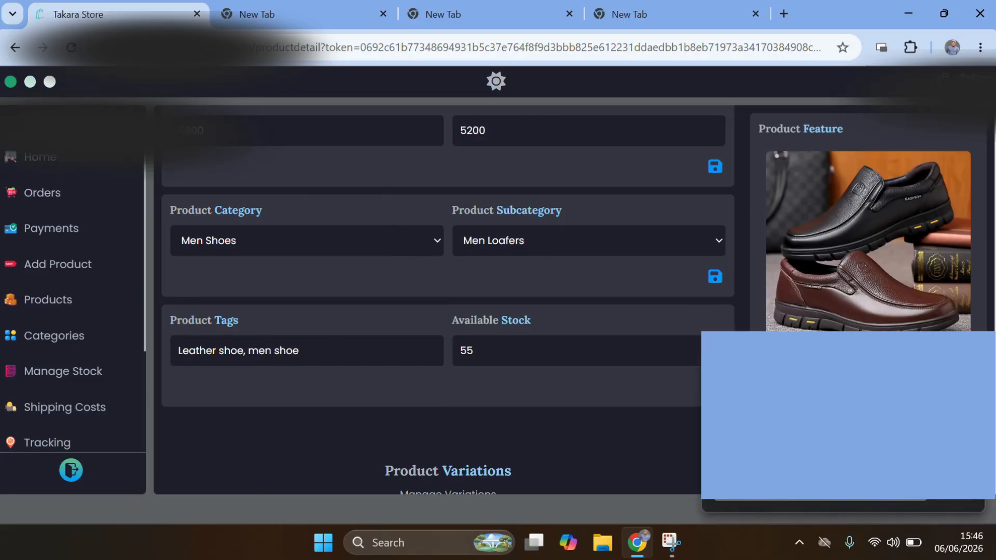
left_click(531, 243)
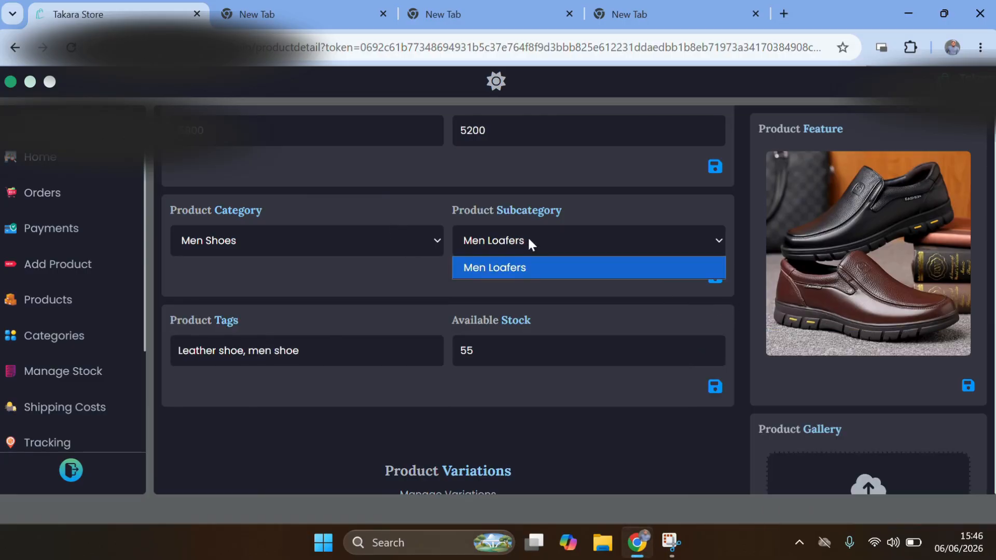
left_click(525, 288)
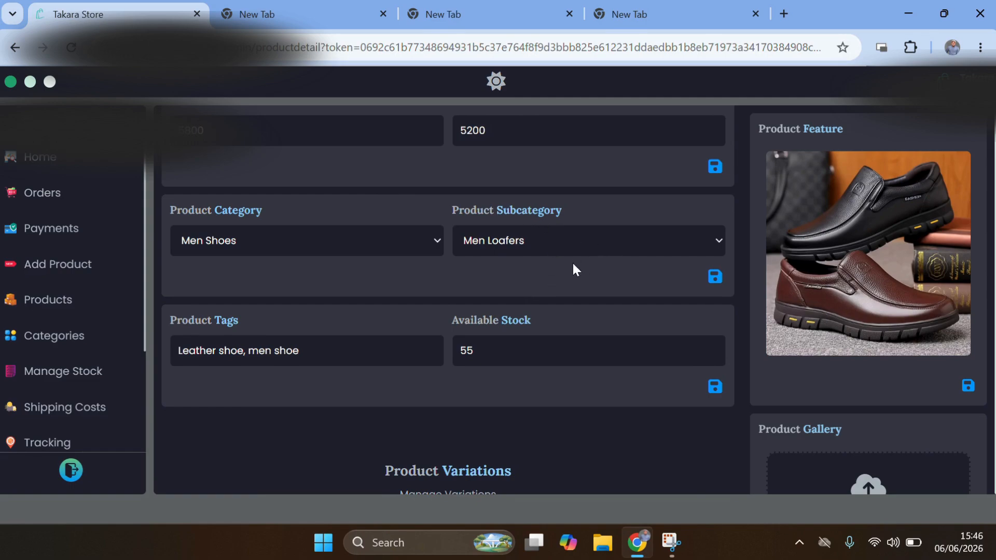
Step: Examine the product's tags, available stock and size variations with their color and stock settings
scroll(572, 260, "down", 1)
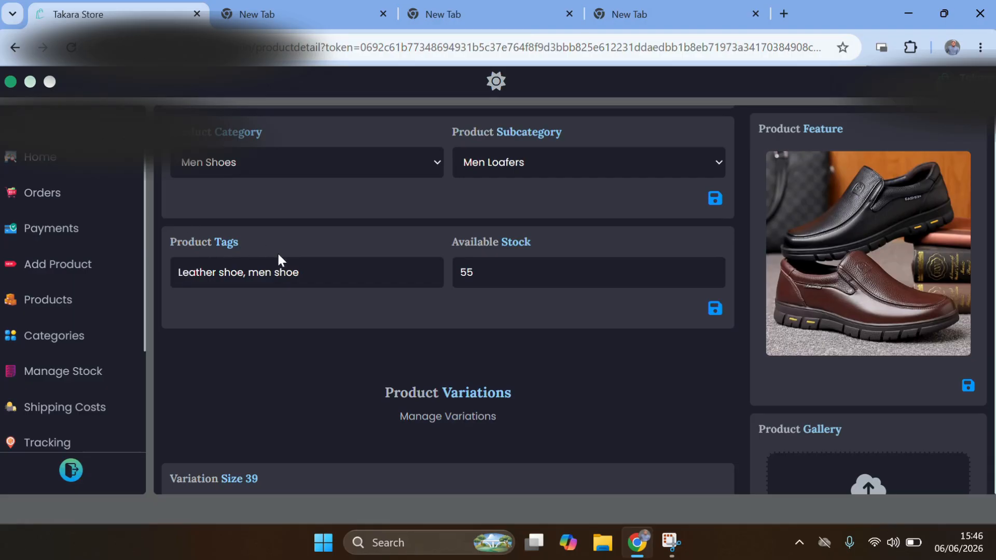
left_click(516, 267)
scroll(625, 329, "down", 2)
scroll(519, 237, "down", 4)
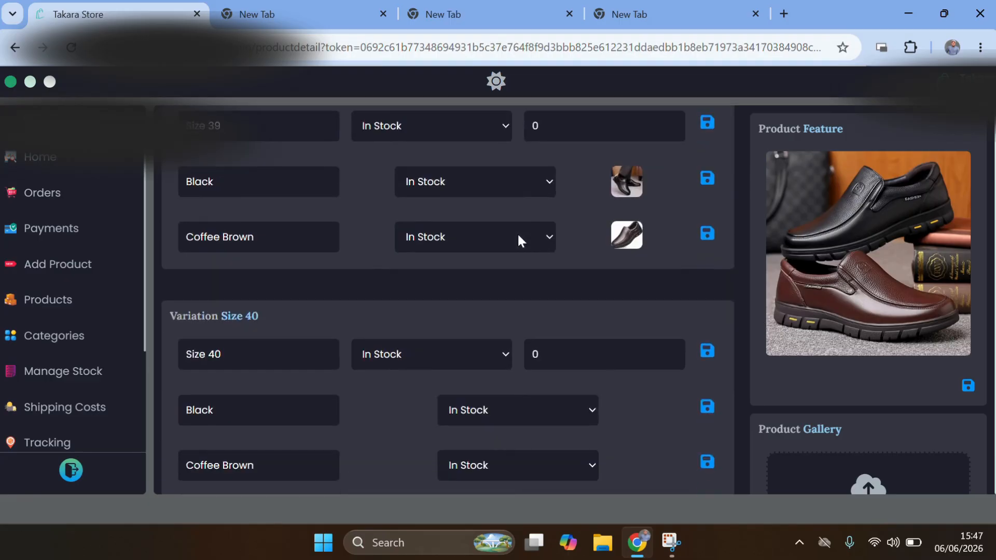
scroll(519, 238, "up", 3)
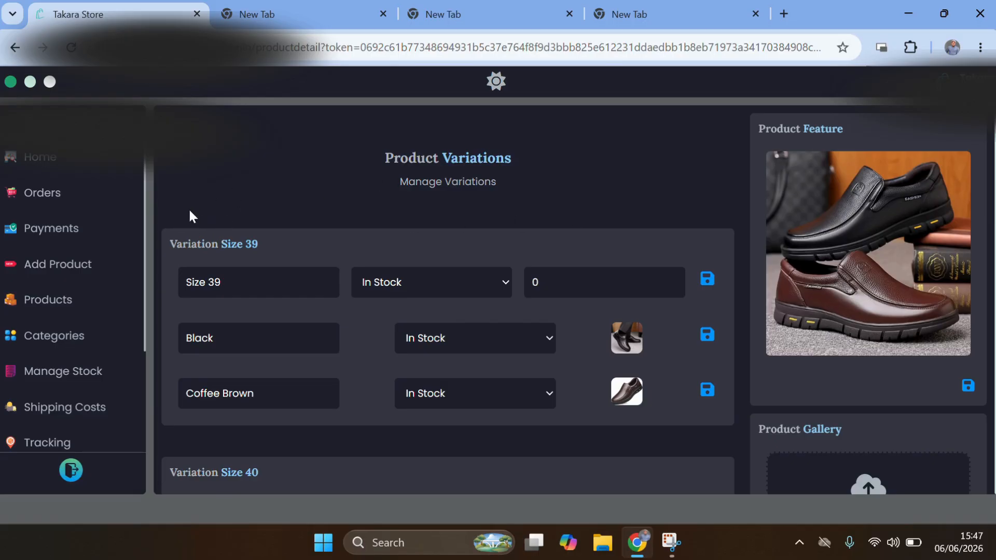
scroll(188, 238, "down", 3)
scroll(211, 229, "up", 3)
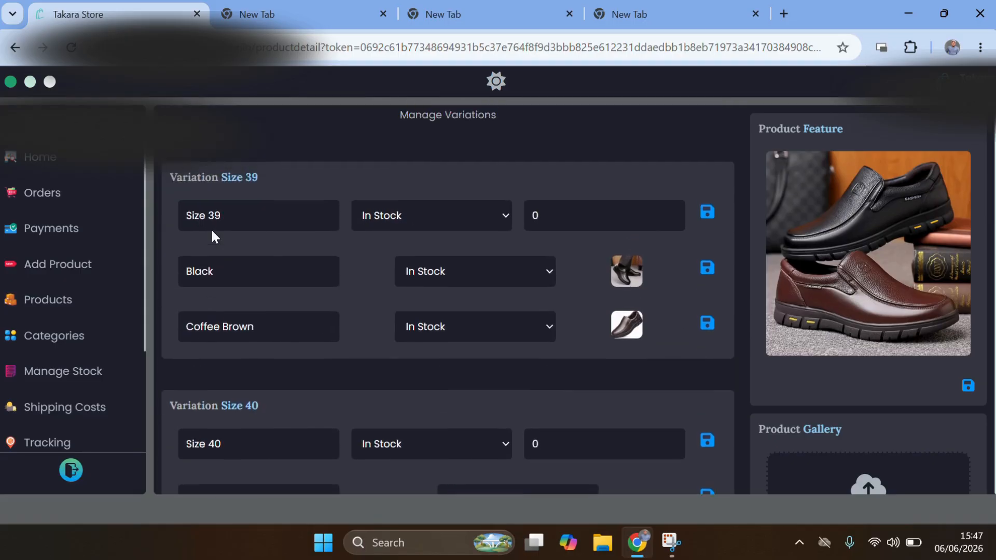
scroll(246, 233, "down", 6)
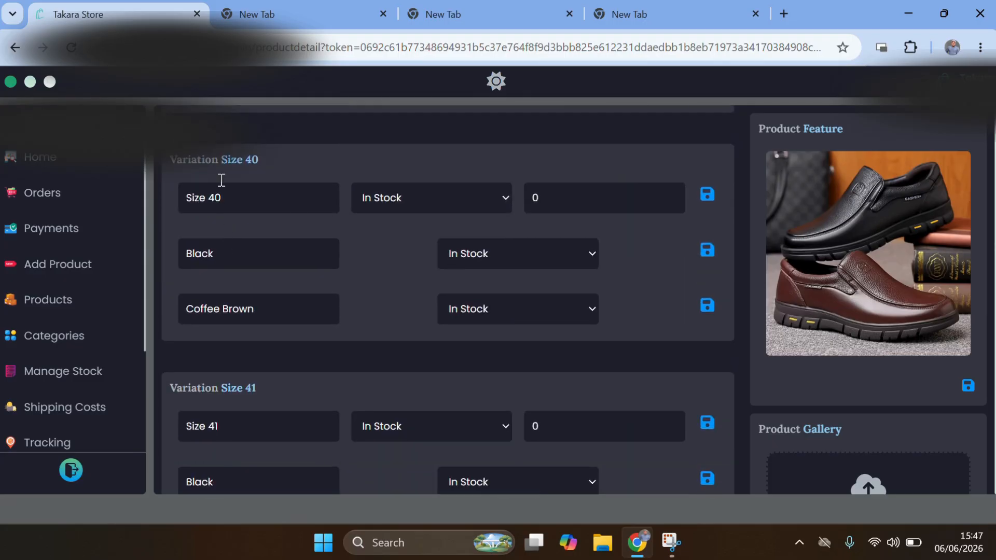
scroll(247, 189, "down", 2)
scroll(231, 275, "down", 9)
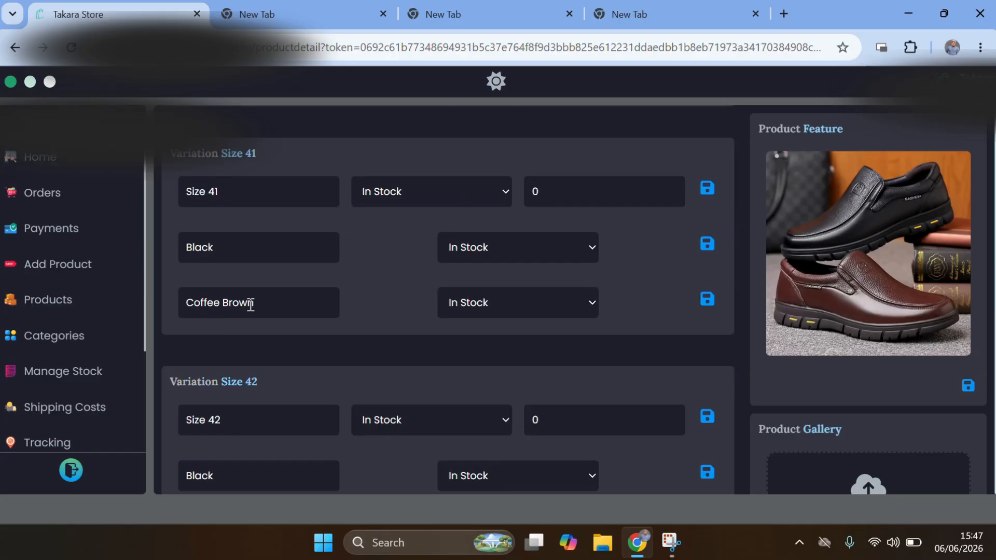
scroll(290, 311, "up", 20)
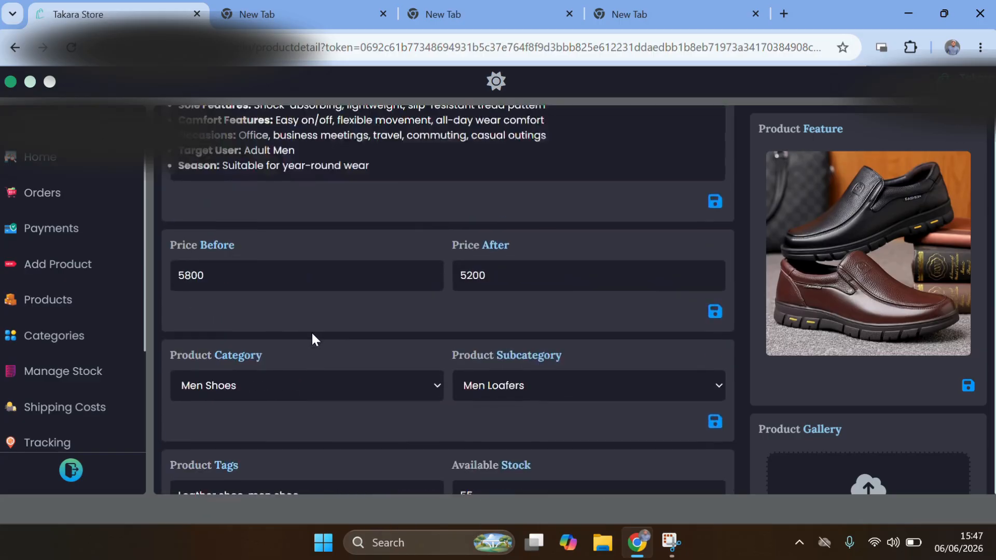
scroll(313, 334, "down", 10)
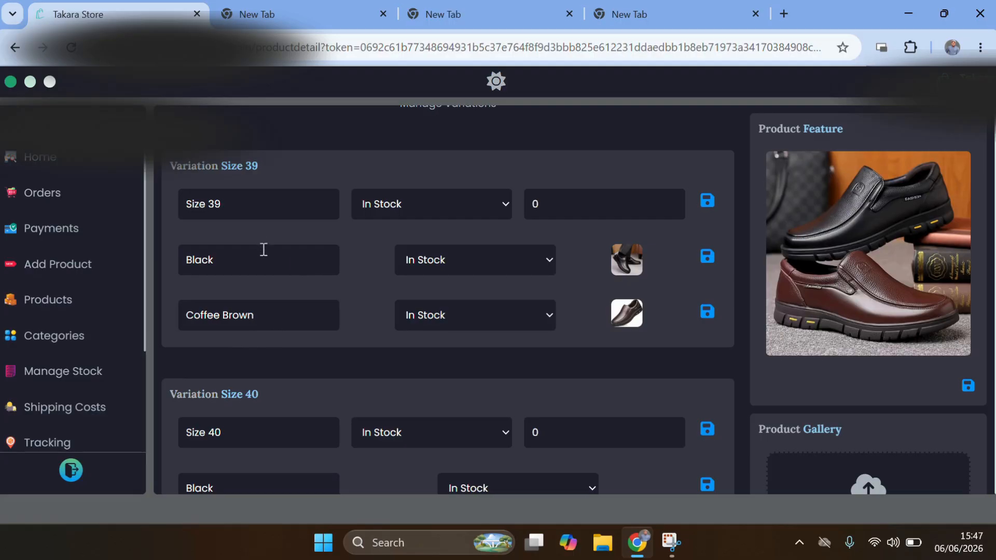
Step: Inspect the Black and Coffee Brown color entries in the Size 39, Size 40 and Size 41 variations
left_click(233, 259)
left_click(239, 232)
scroll(244, 227, "down", 5)
scroll(265, 234, "up", 5)
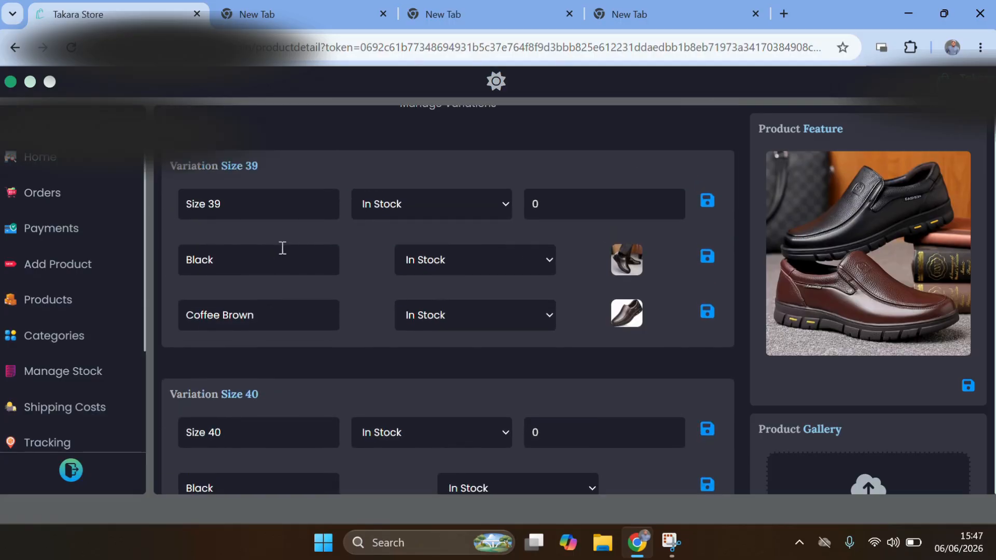
left_click(217, 262)
left_click(186, 325)
scroll(234, 337, "down", 5)
left_click(216, 260)
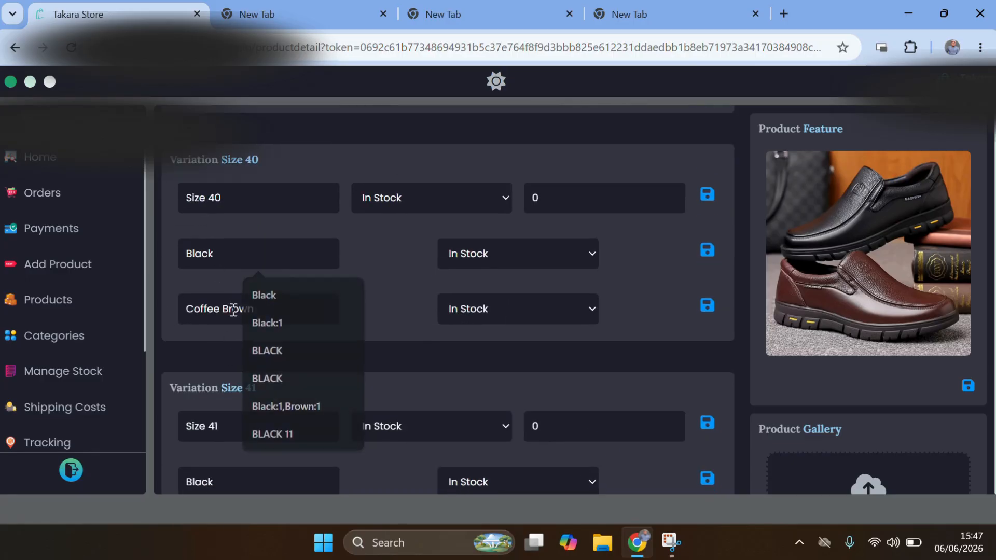
left_click(234, 310)
scroll(233, 347, "down", 3)
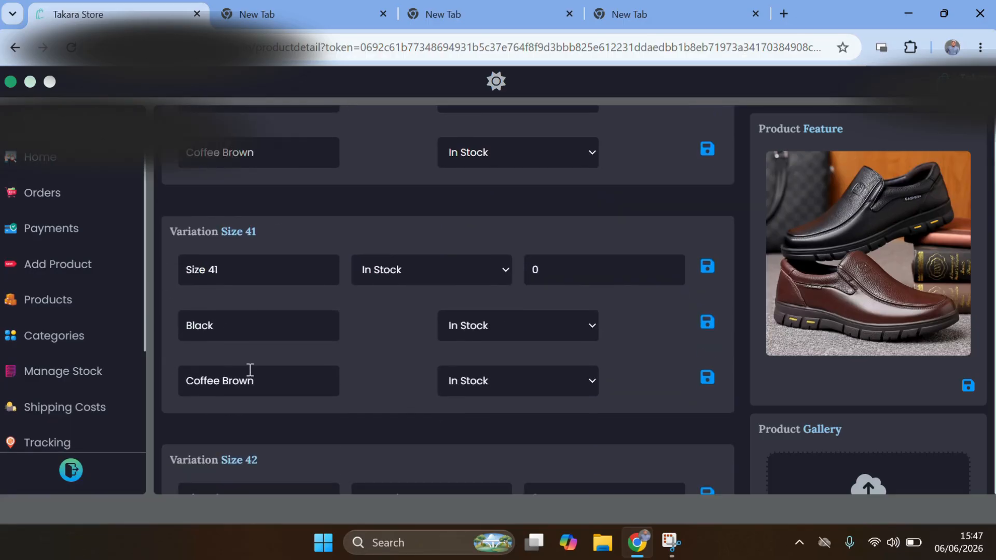
scroll(269, 257, "up", 6)
scroll(276, 278, "up", 3)
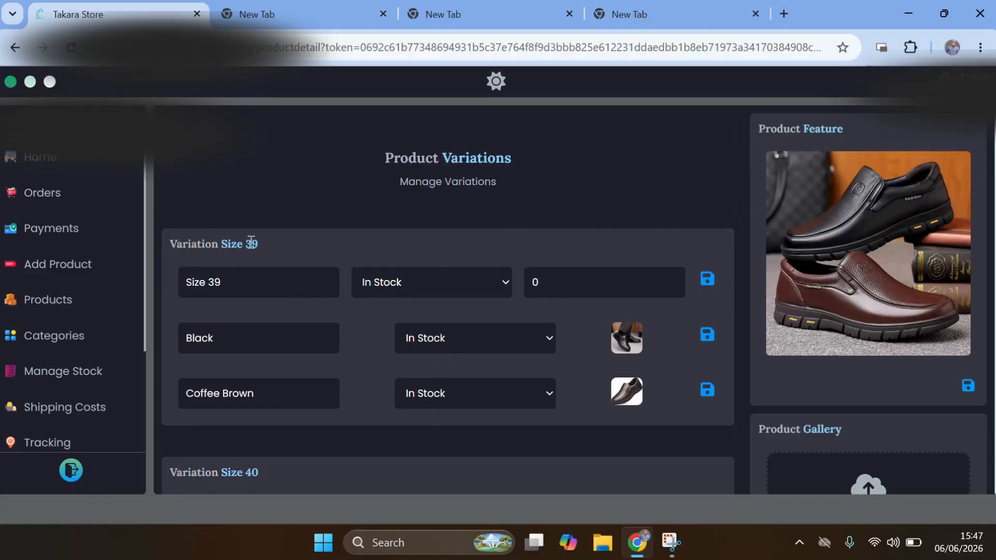
Step: Check the stock status choices available for the Size 39 and Size 40 variations
left_click(404, 285)
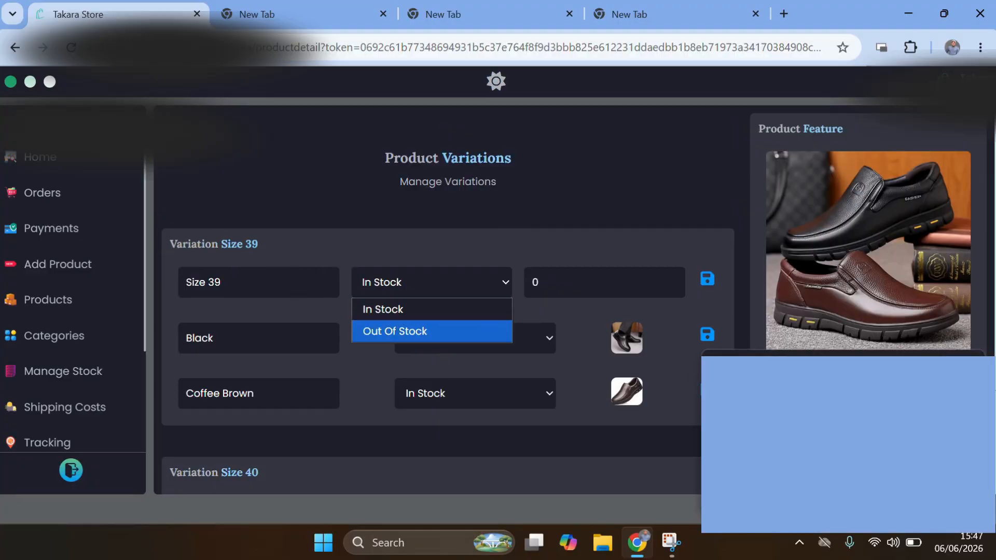
left_click(431, 284)
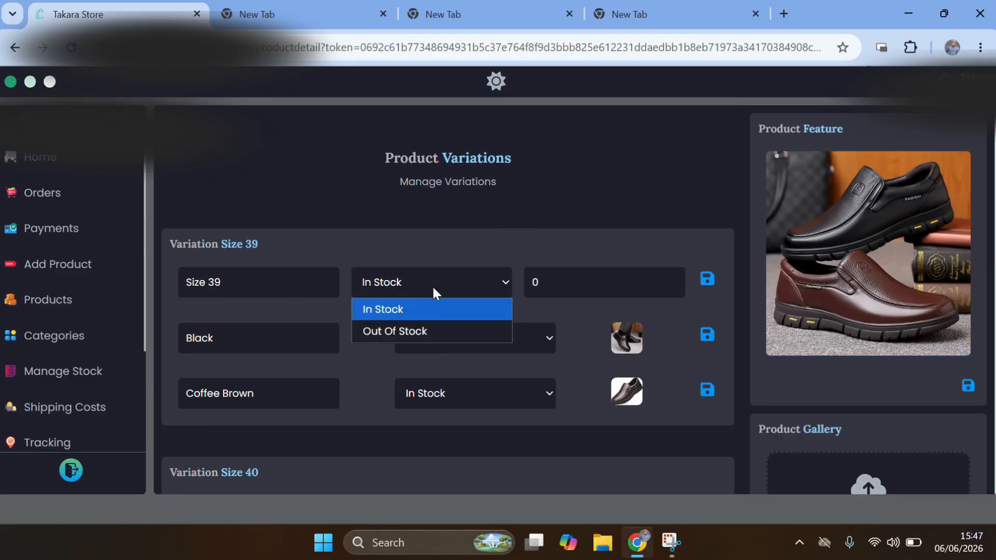
left_click(423, 334)
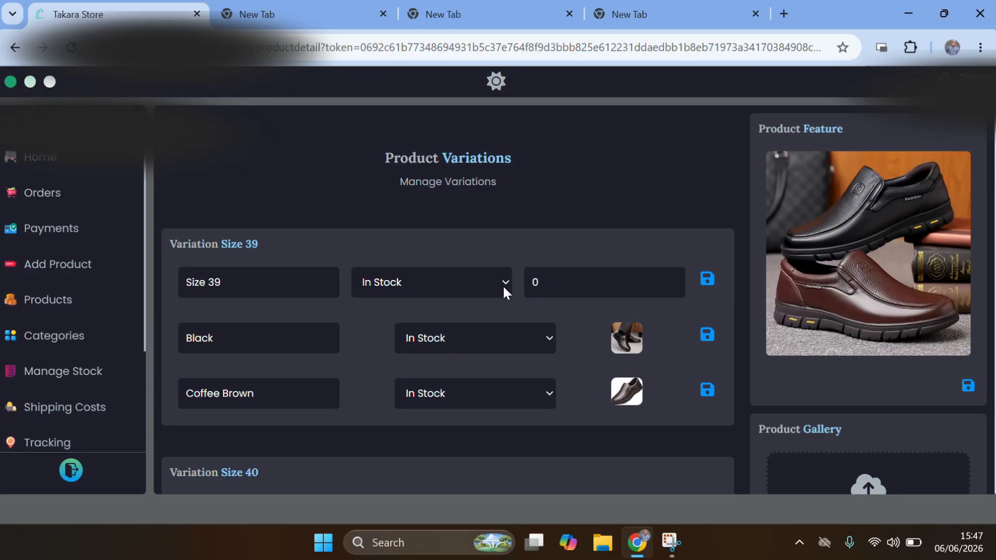
left_click(502, 284)
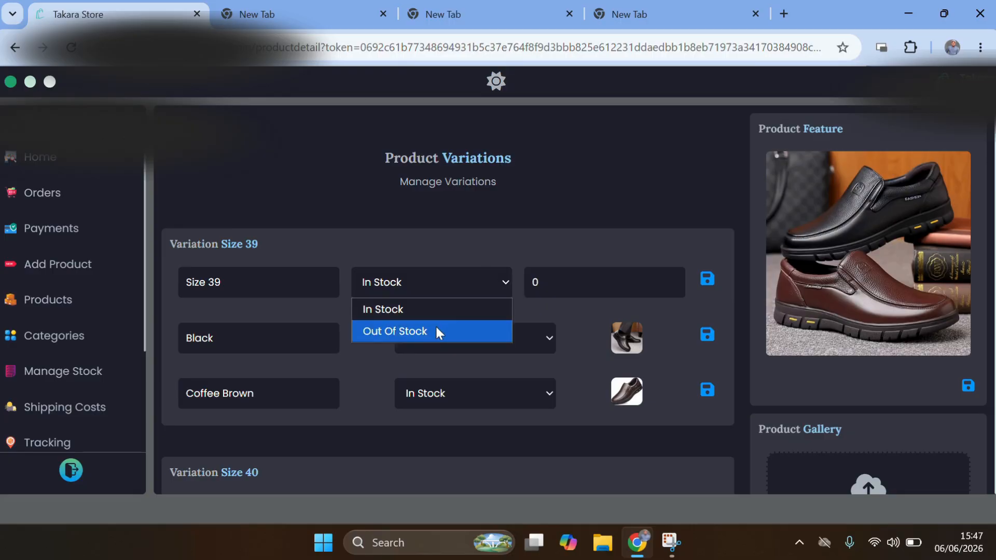
left_click(436, 327)
scroll(591, 241, "down", 3)
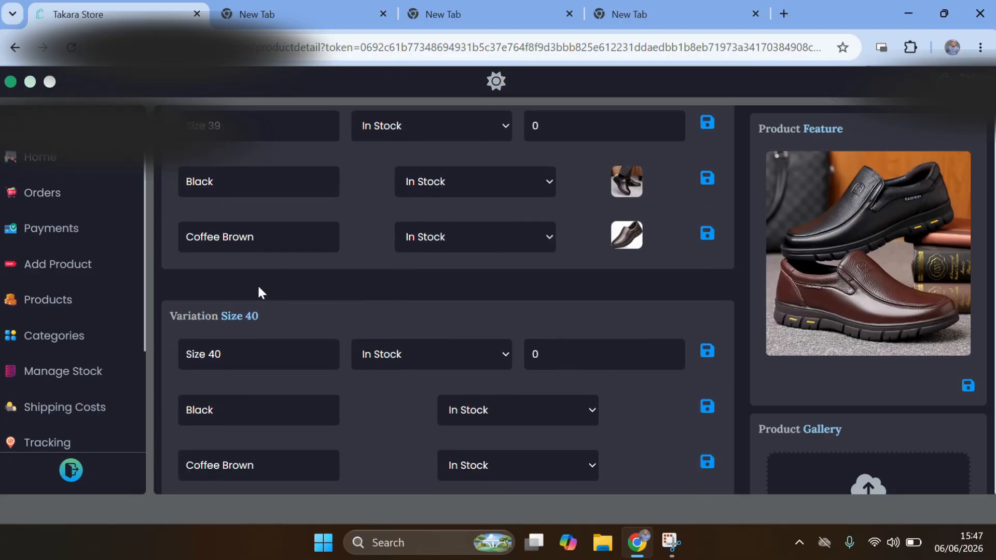
scroll(258, 289, "down", 2)
left_click(421, 275)
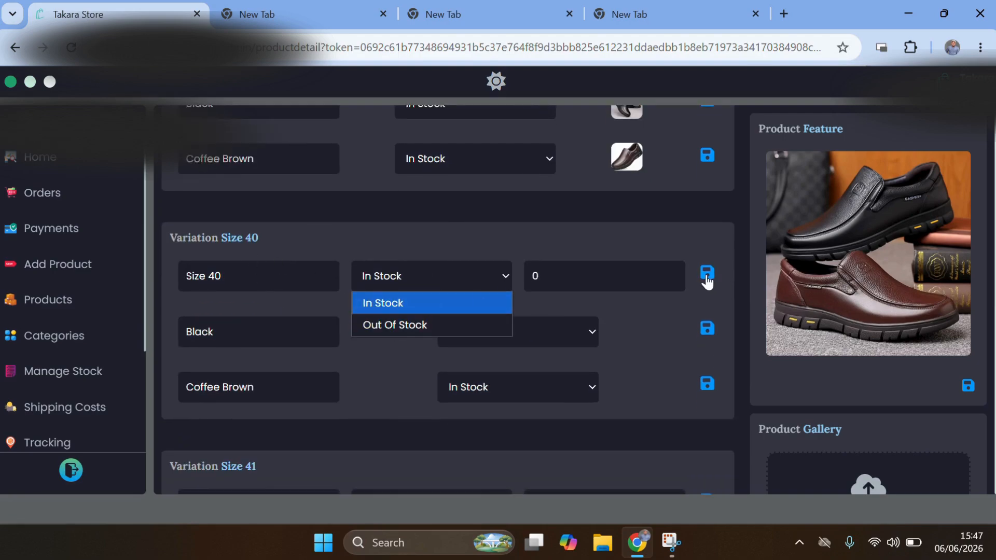
left_click(596, 234)
Step: Examine the Black and Coffee Brown entries under Size 39 and compare them with those under Size 40
scroll(661, 234, "up", 3)
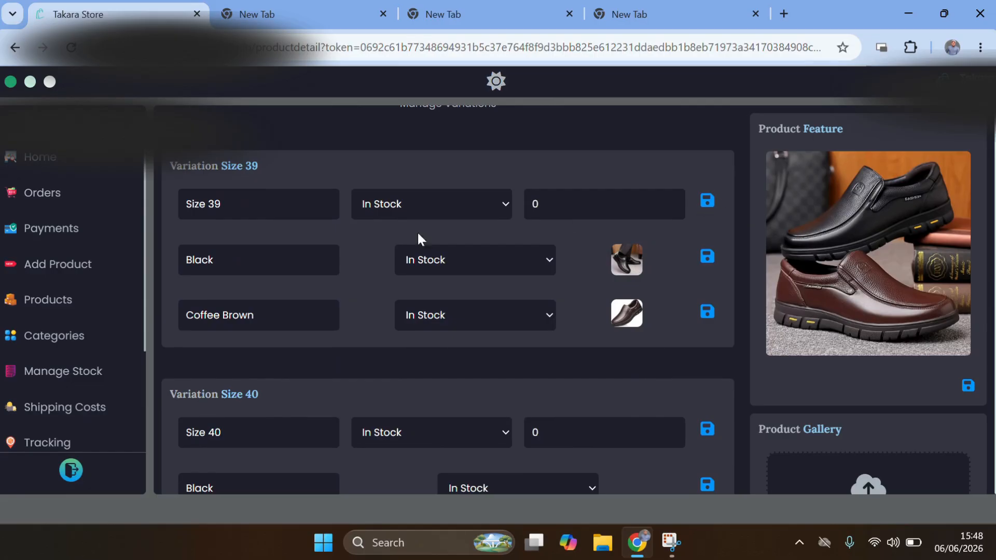
scroll(400, 231, "up", 1)
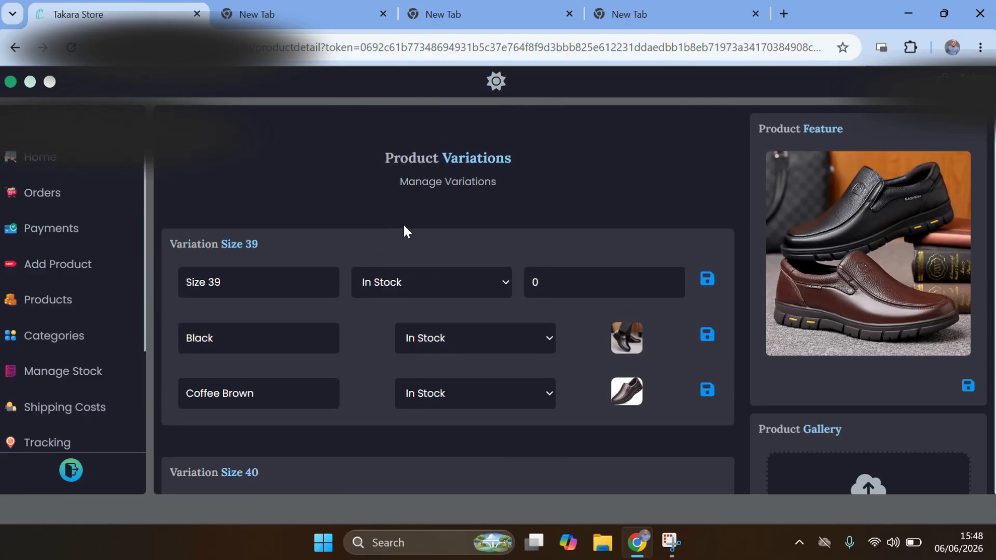
scroll(404, 230, "down", 1)
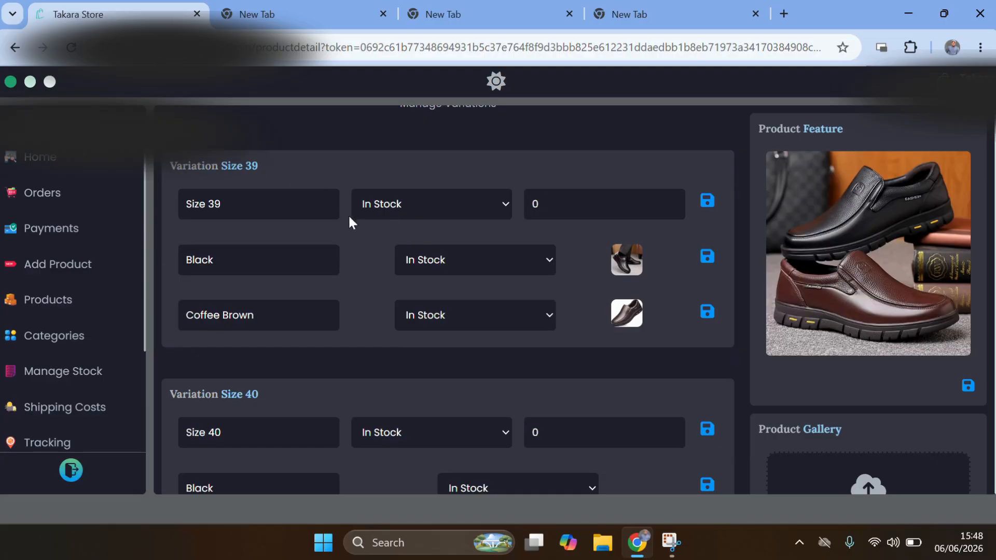
left_click(223, 262)
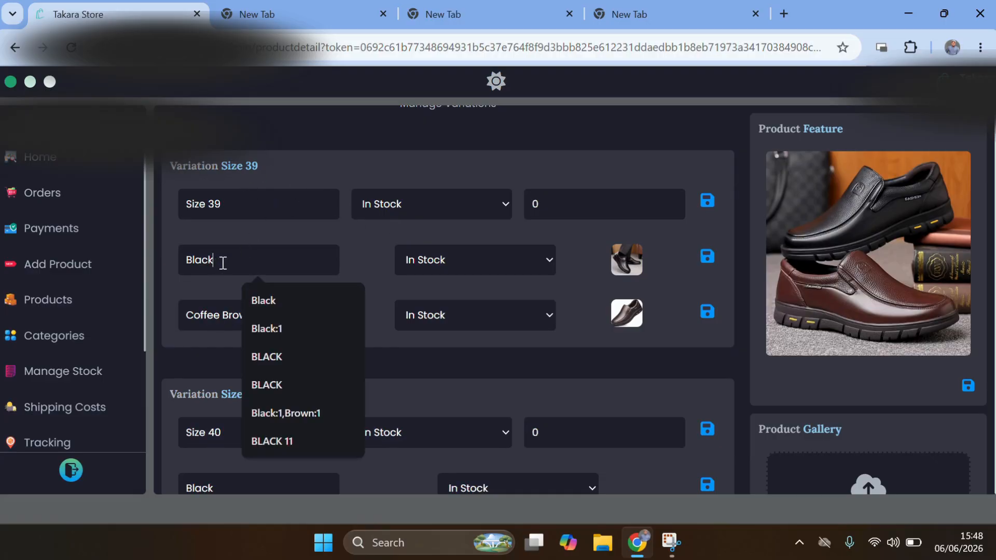
left_click(275, 236)
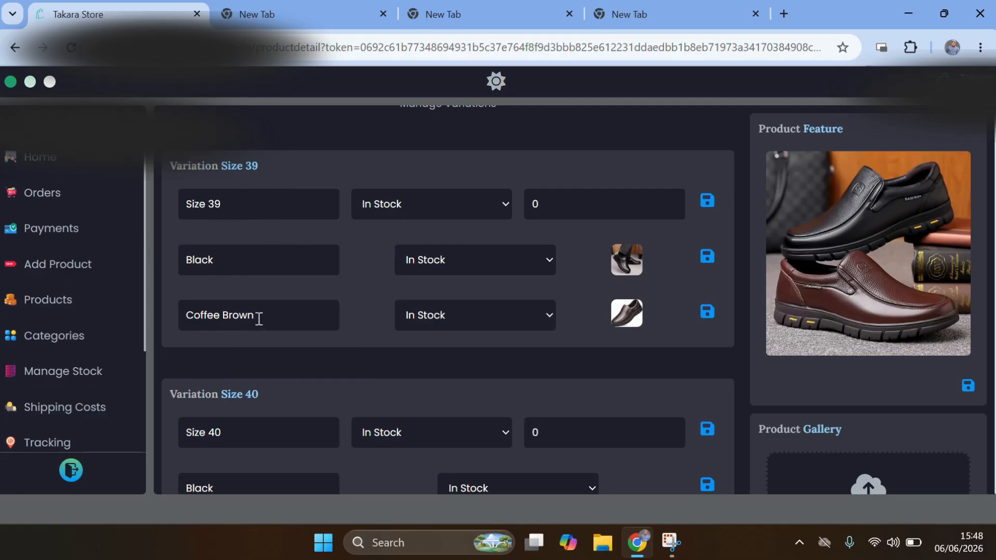
scroll(242, 259, "down", 3)
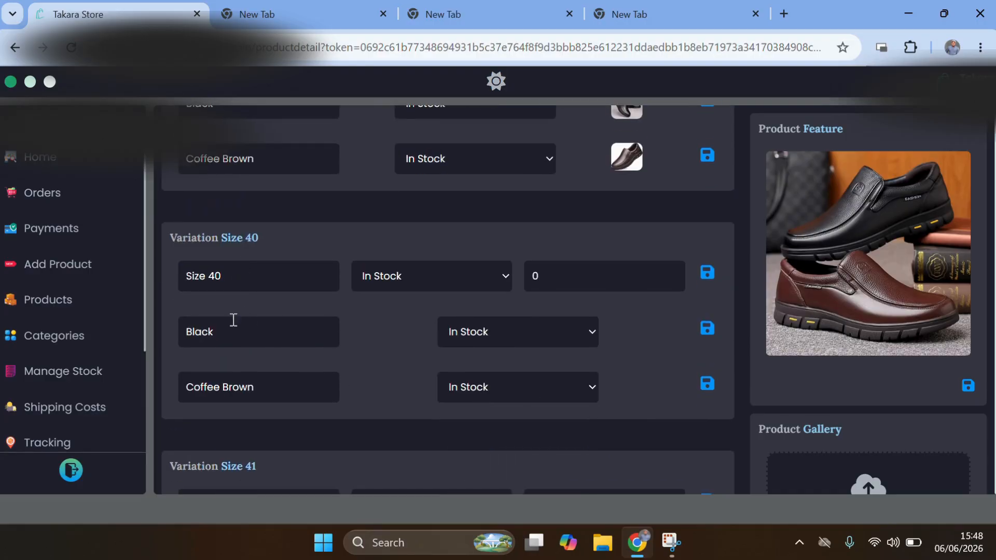
Step: Set the Black color of the Size 39 variation to Out Of Stock
scroll(232, 329, "up", 3)
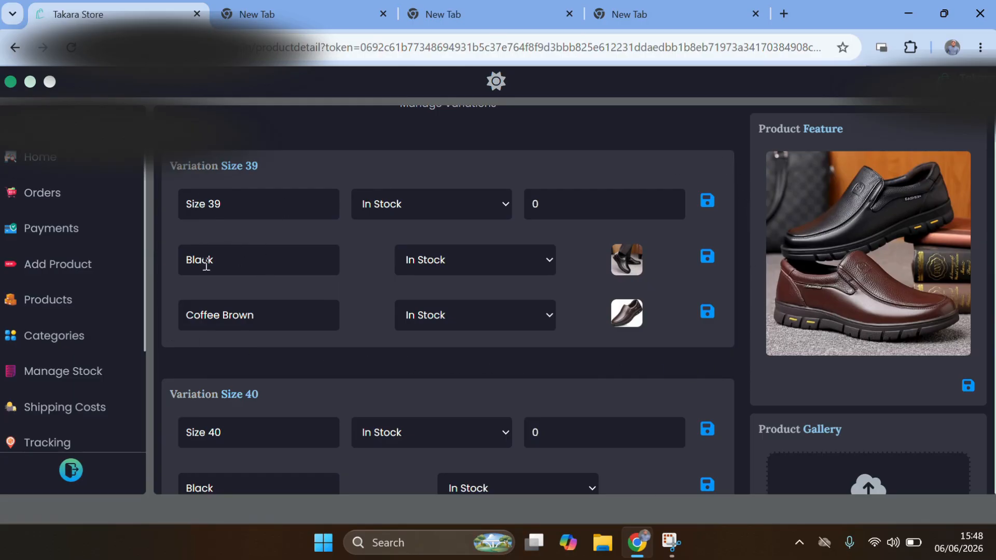
left_click(440, 260)
left_click(453, 311)
left_click_drag(222, 162, 271, 168)
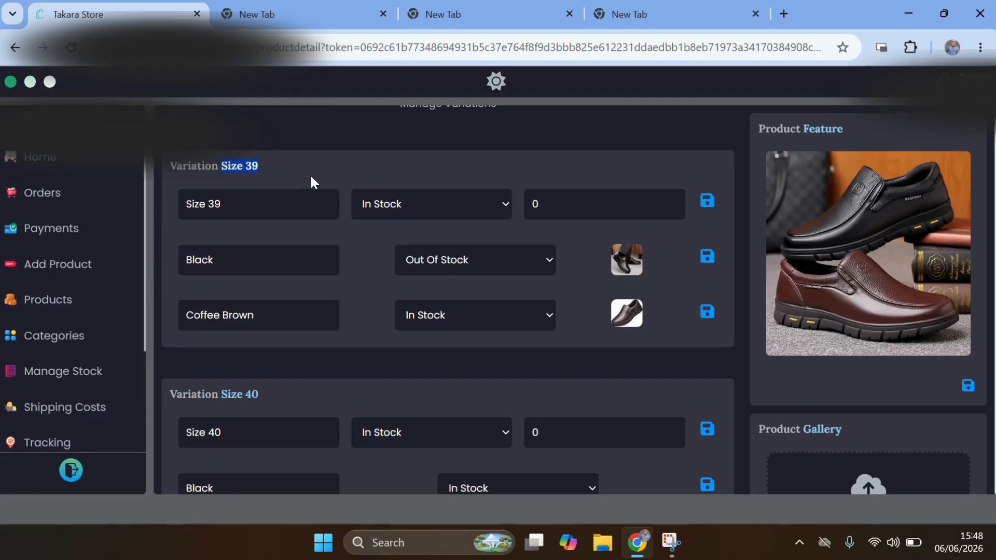
Step: Look through the variations up to Size 44 and check the stock choices of its Coffee Brown and Black colors
scroll(318, 223, "down", 3)
scroll(256, 332, "down", 4)
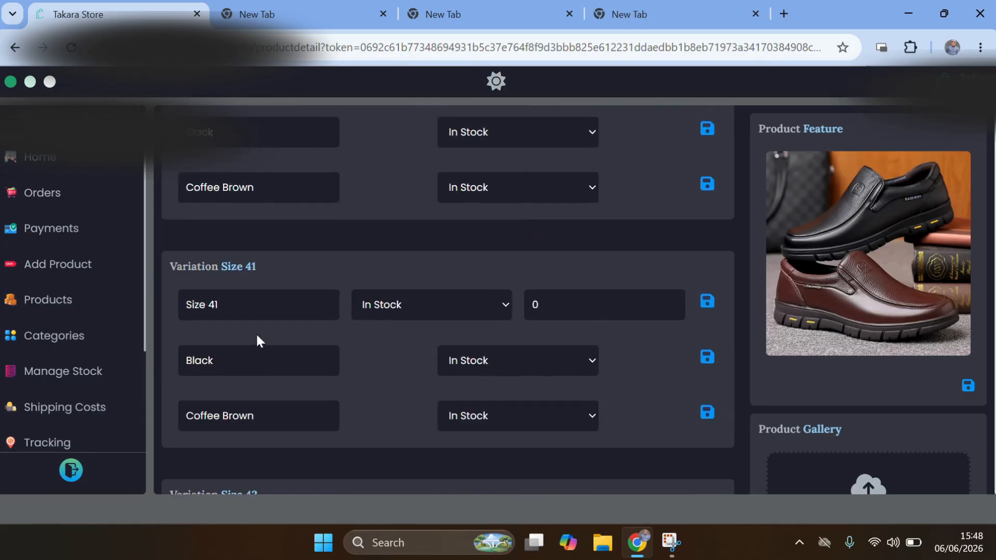
scroll(257, 241, "down", 3)
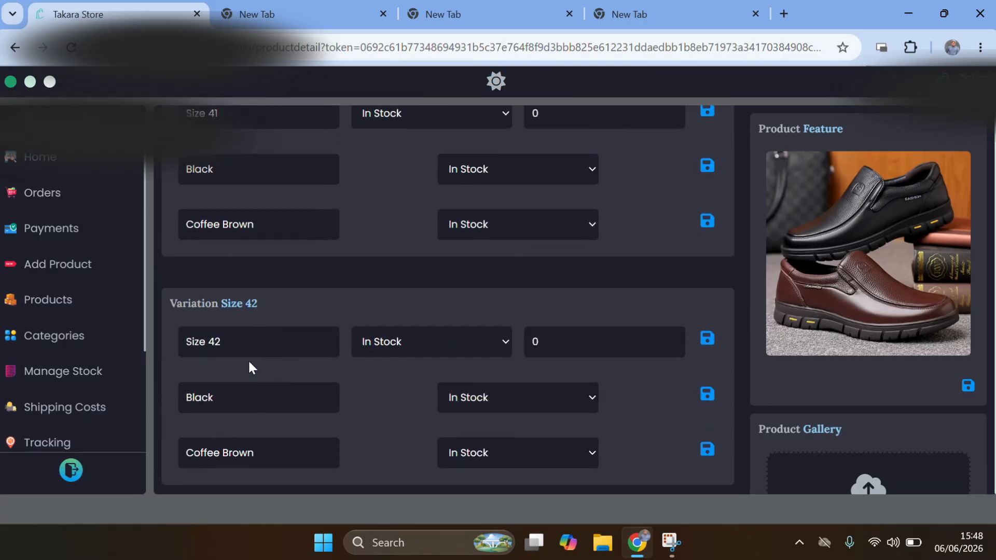
scroll(294, 326, "down", 10)
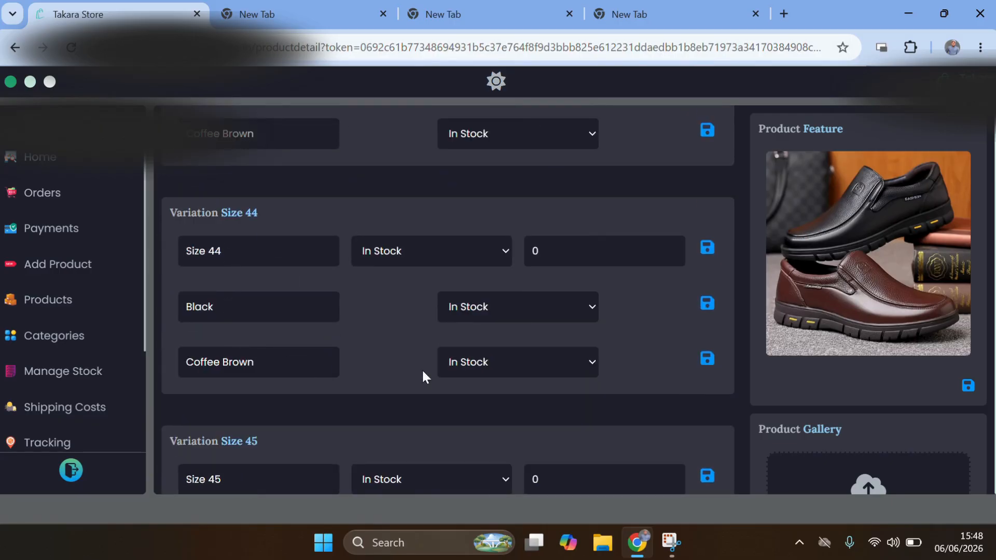
left_click(508, 366)
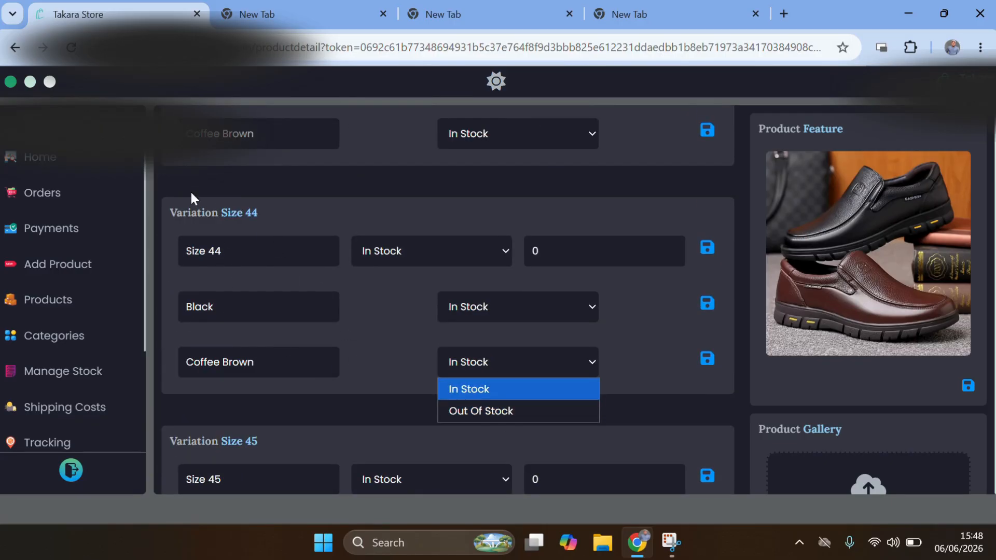
left_click(697, 394)
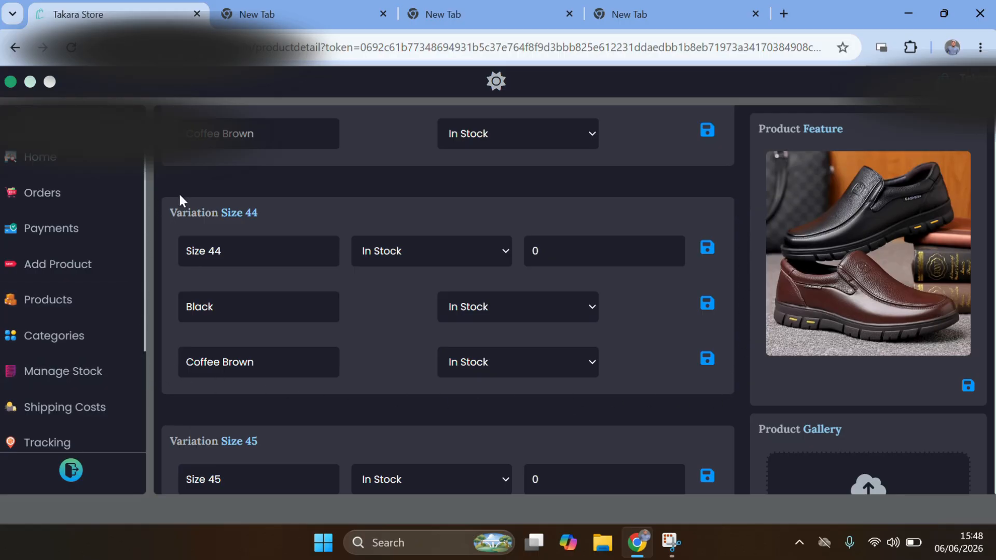
left_click(259, 311)
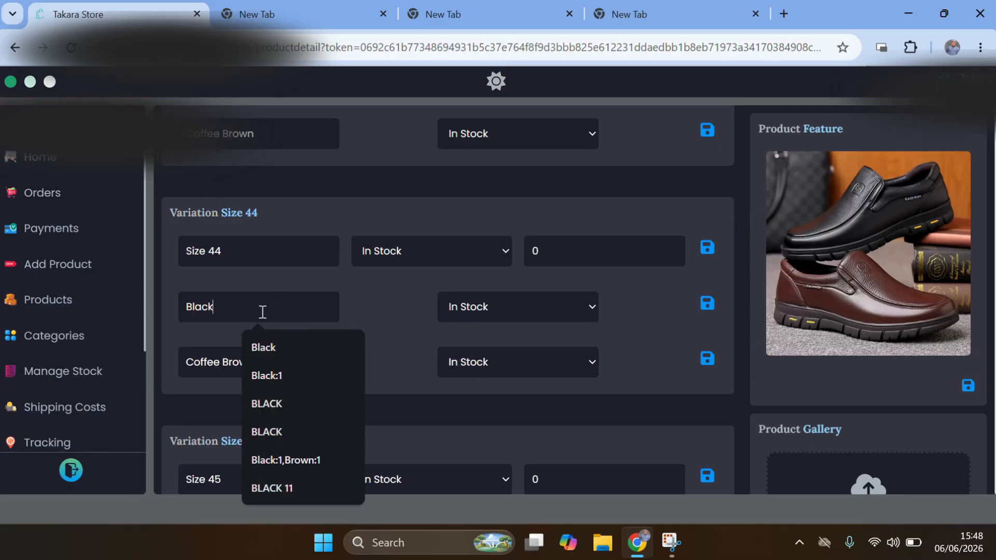
left_click(506, 308)
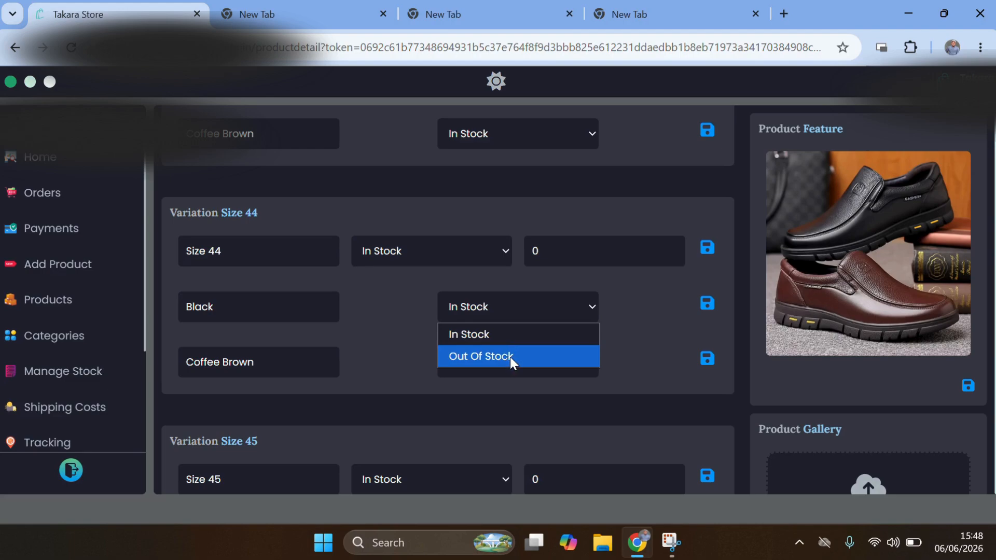
left_click(637, 313)
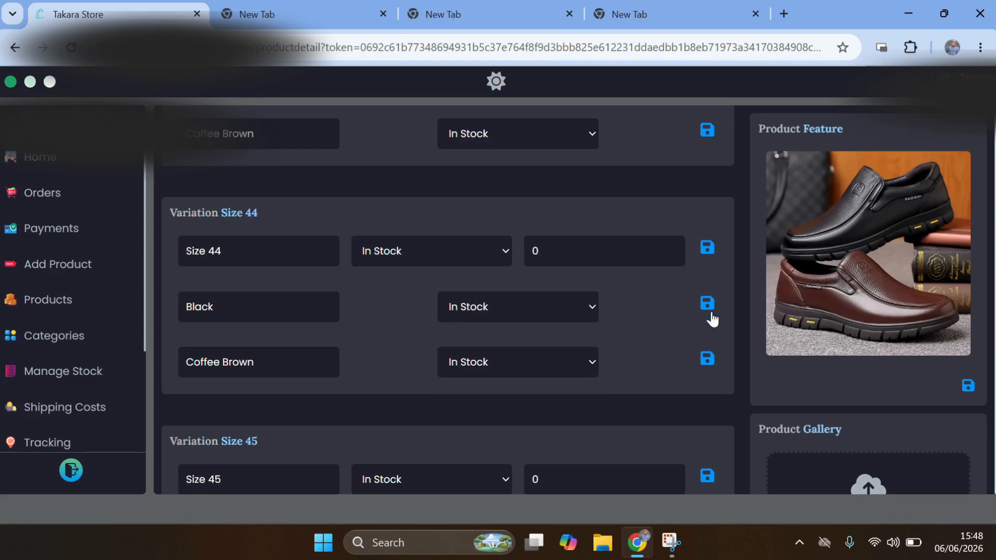
Step: Look over the remaining variations from Size 45 to Size 47 and the form for adding variations
scroll(574, 332, "down", 10)
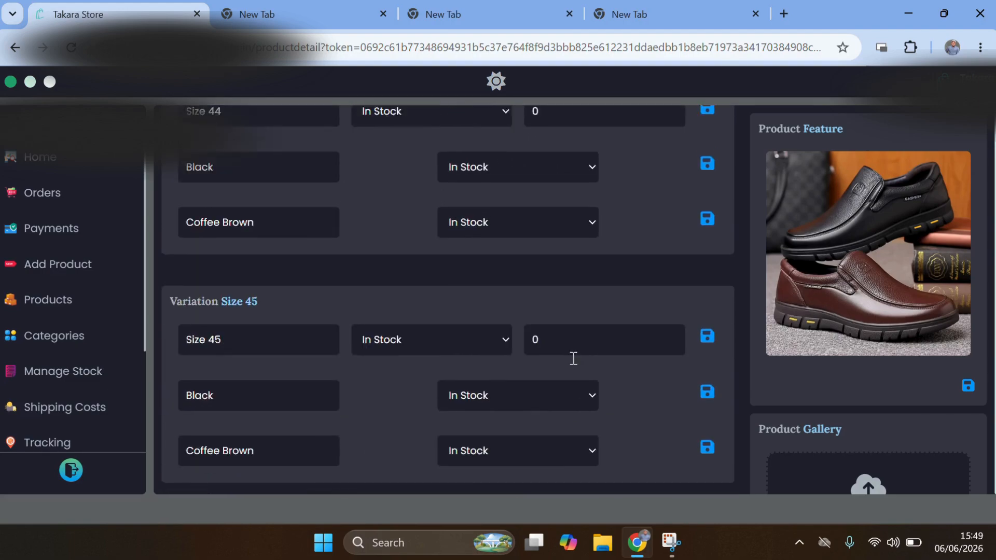
scroll(574, 356, "down", 7)
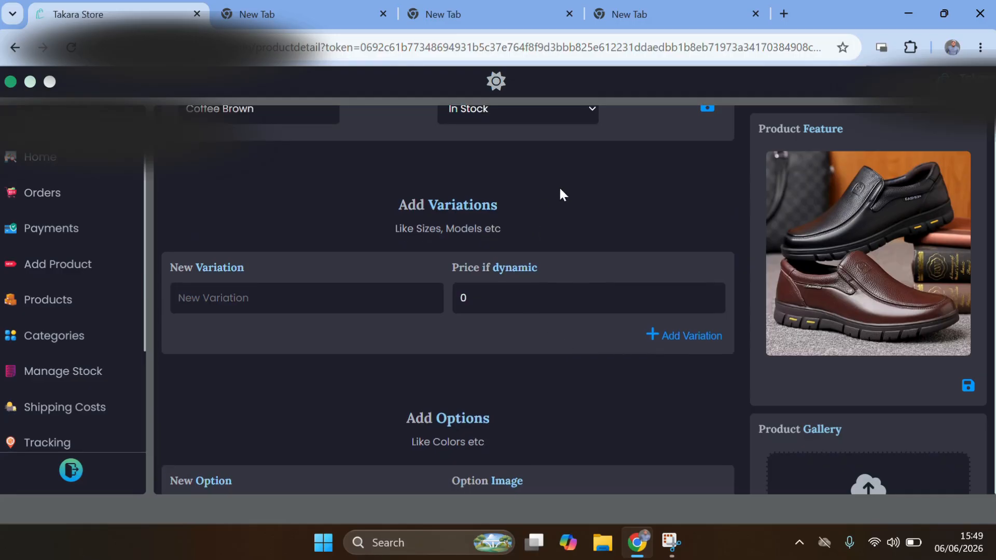
scroll(558, 192, "up", 5)
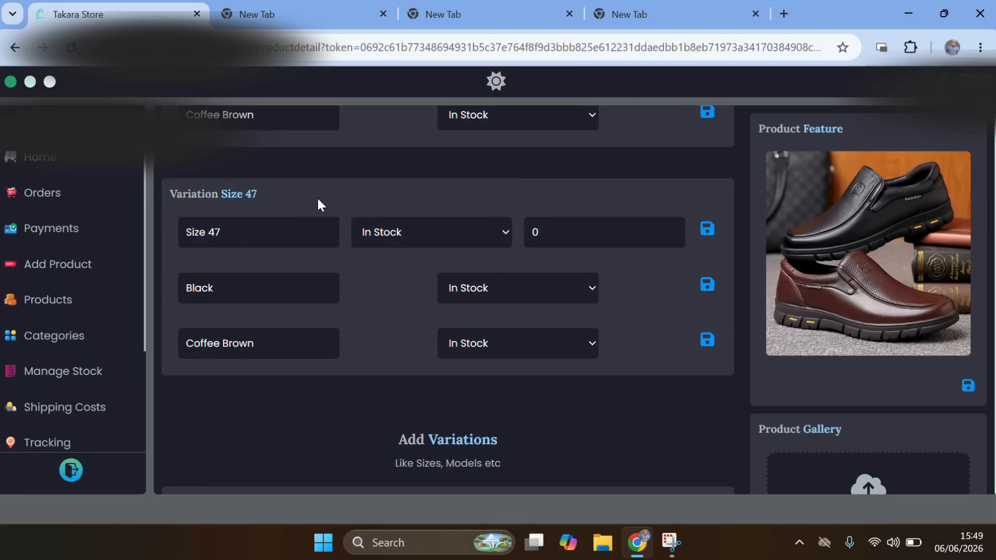
scroll(318, 202, "down", 4)
scroll(390, 211, "down", 1)
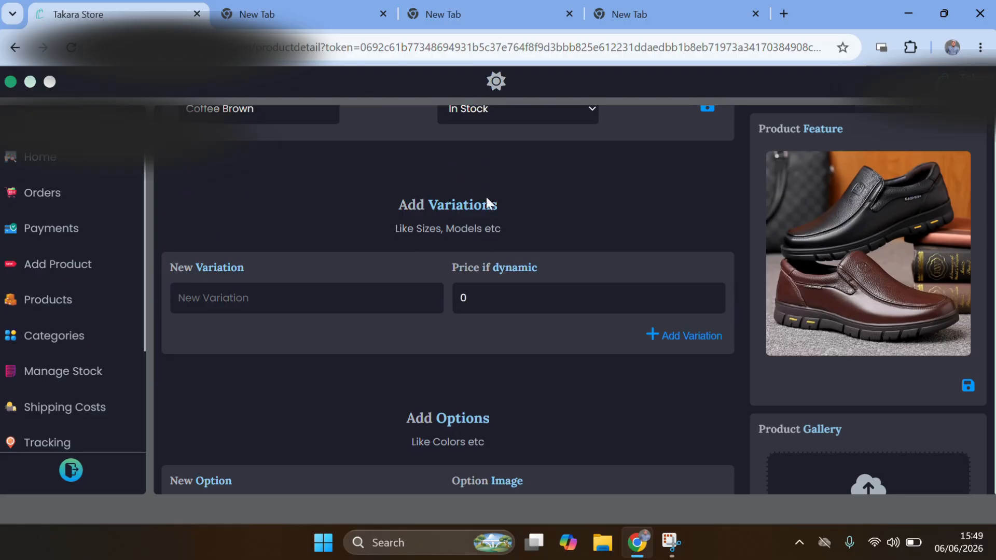
Step: Enter Size 48 as the new variation's name and check its dynamic price field
left_click(223, 296)
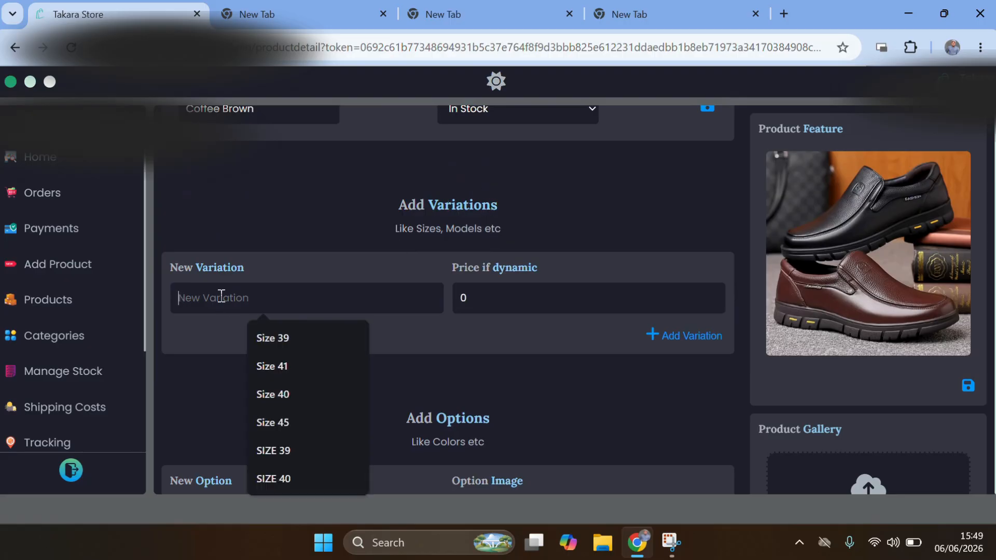
left_click(271, 365)
key("BackSpace")
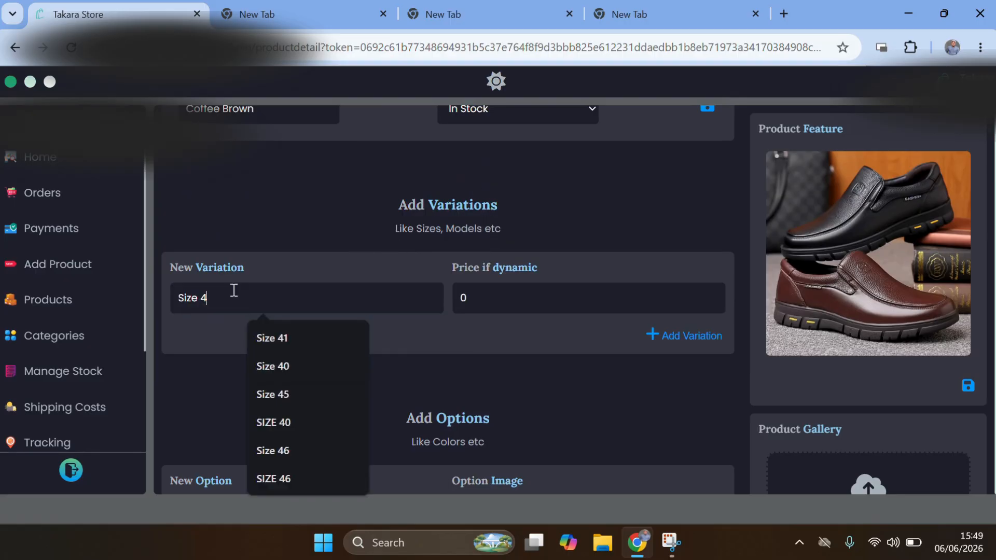
type("8")
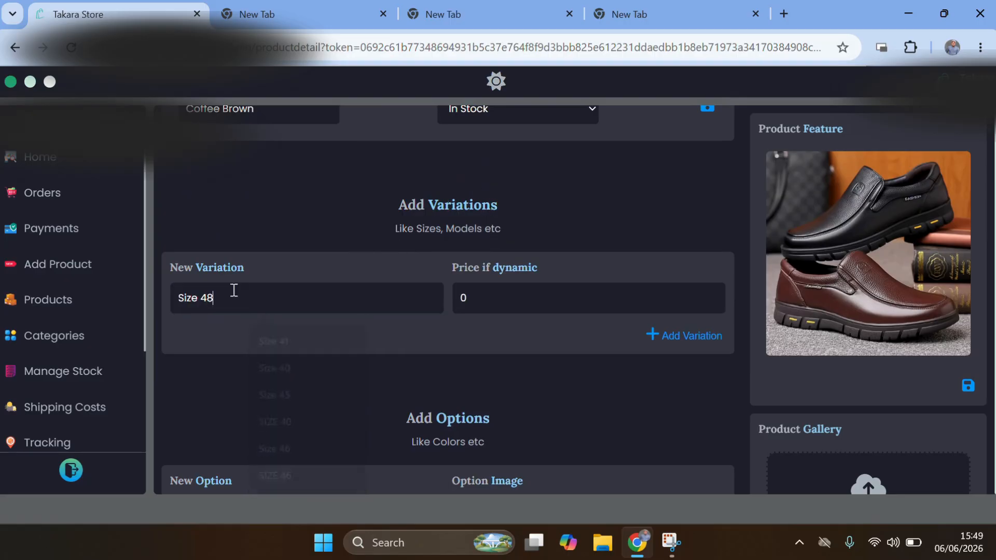
left_click(488, 295)
left_click(271, 296)
left_click(641, 332)
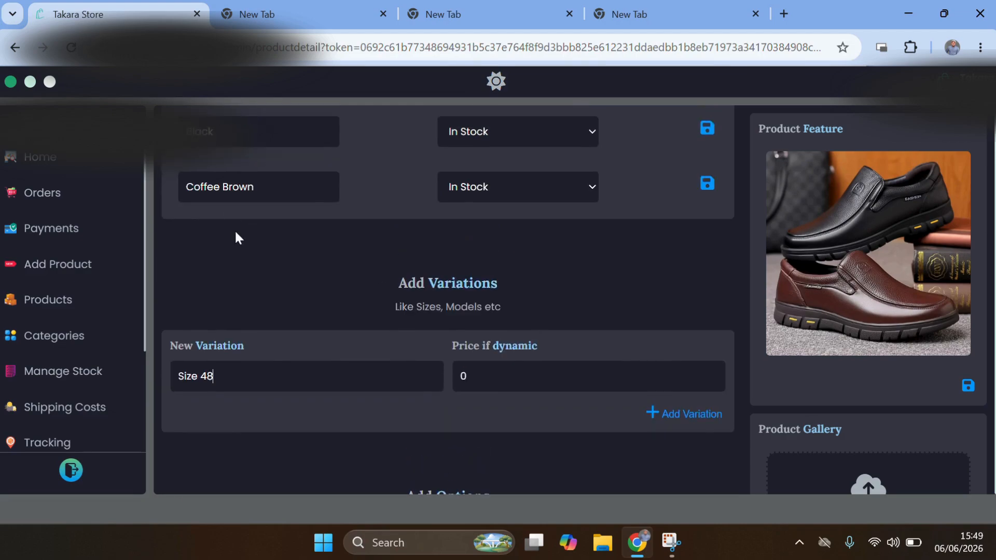
Step: Review the forms for adding variations and options, and check the suggested names for a new option
scroll(228, 197, "down", 2)
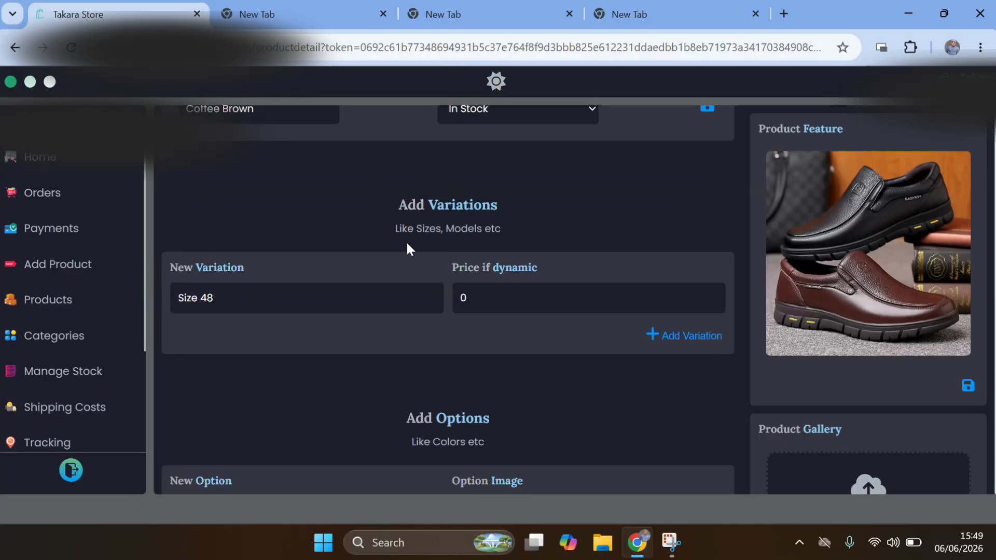
scroll(426, 242, "down", 4)
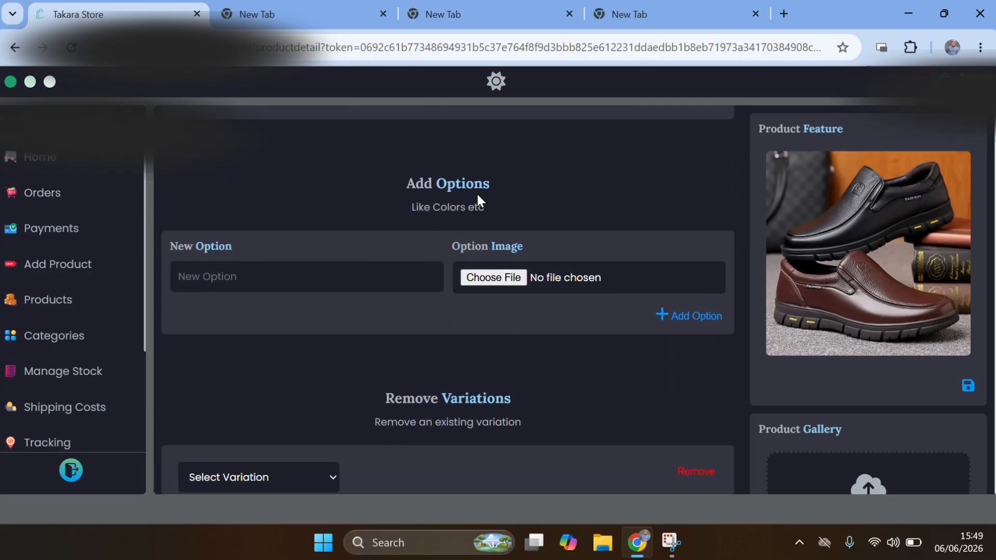
scroll(478, 197, "up", 3)
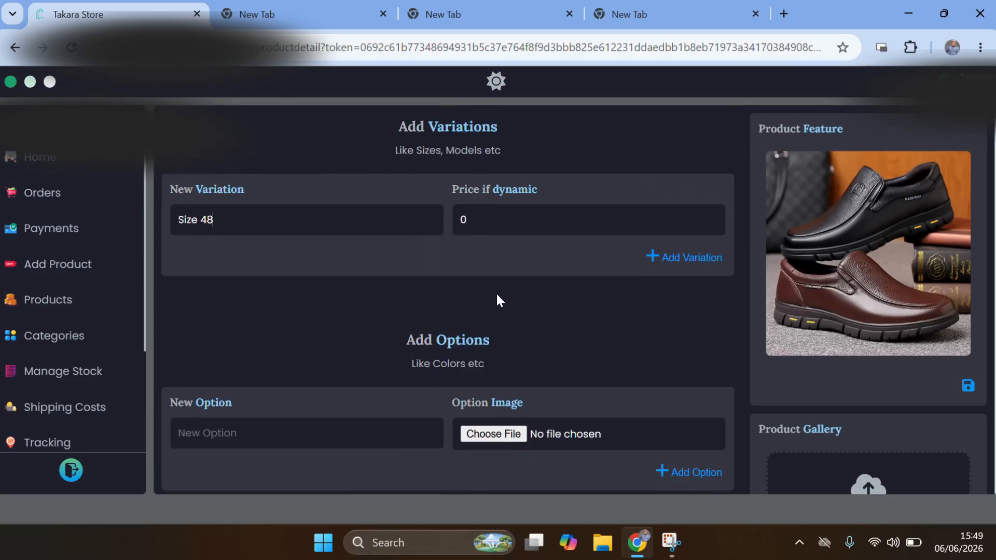
scroll(497, 299, "down", 3)
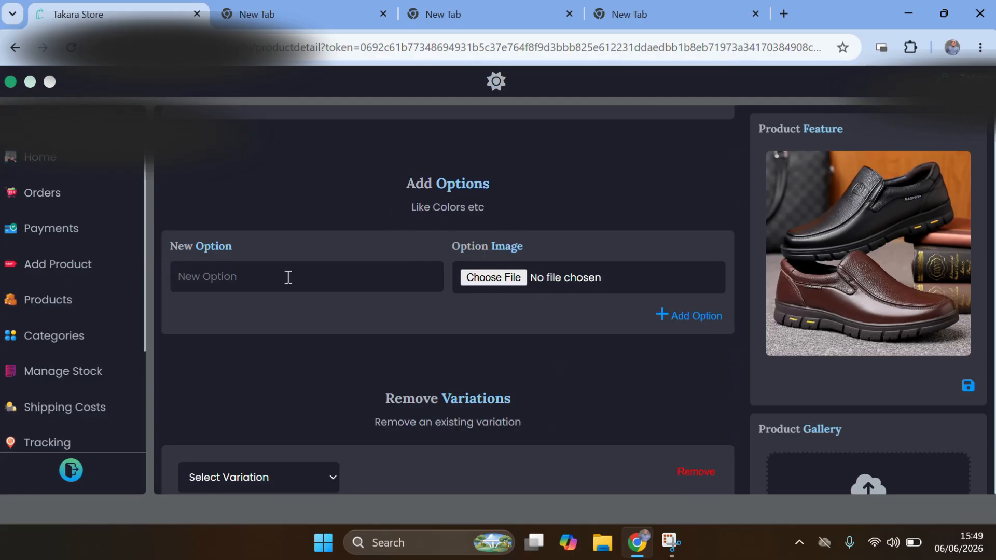
left_click(218, 277)
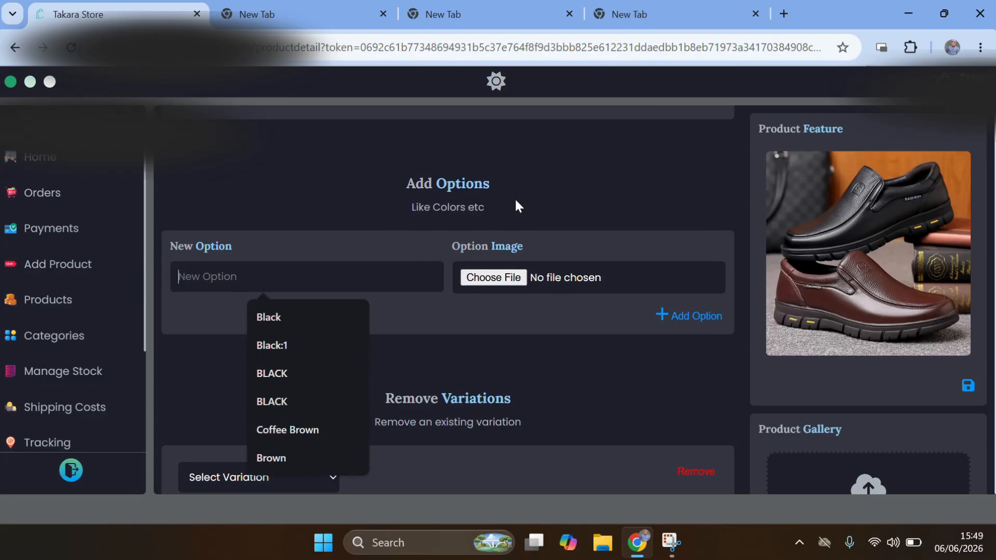
Step: Look back through the existing variations to Size 39 and compare the Black and Coffee Brown options under each size
scroll(471, 251, "up", 10)
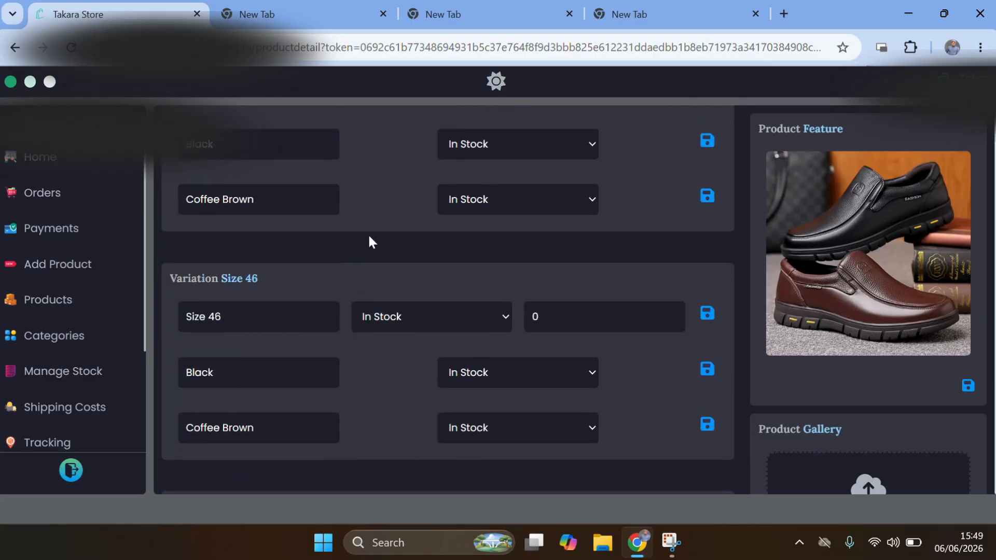
scroll(353, 239, "up", 7)
scroll(262, 156, "up", 8)
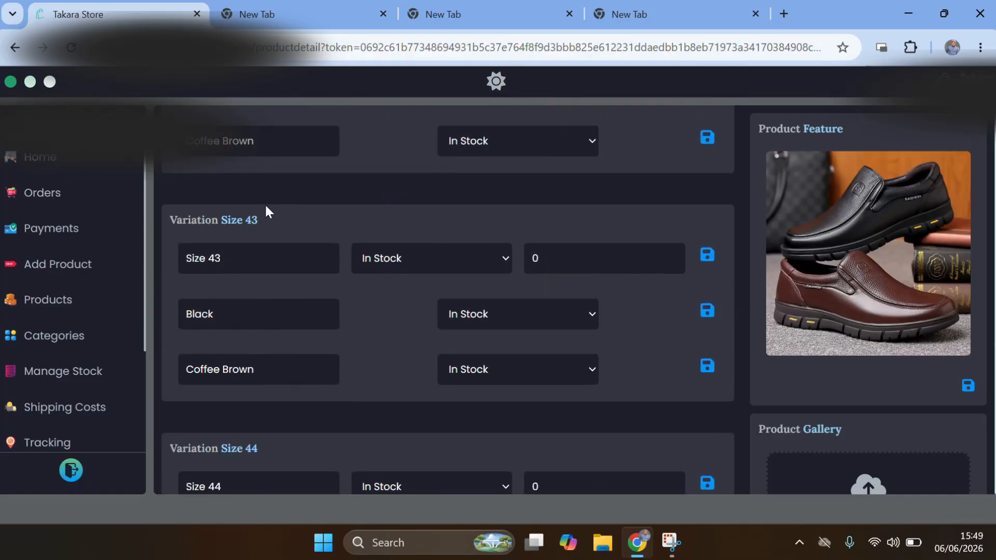
scroll(261, 245, "up", 14)
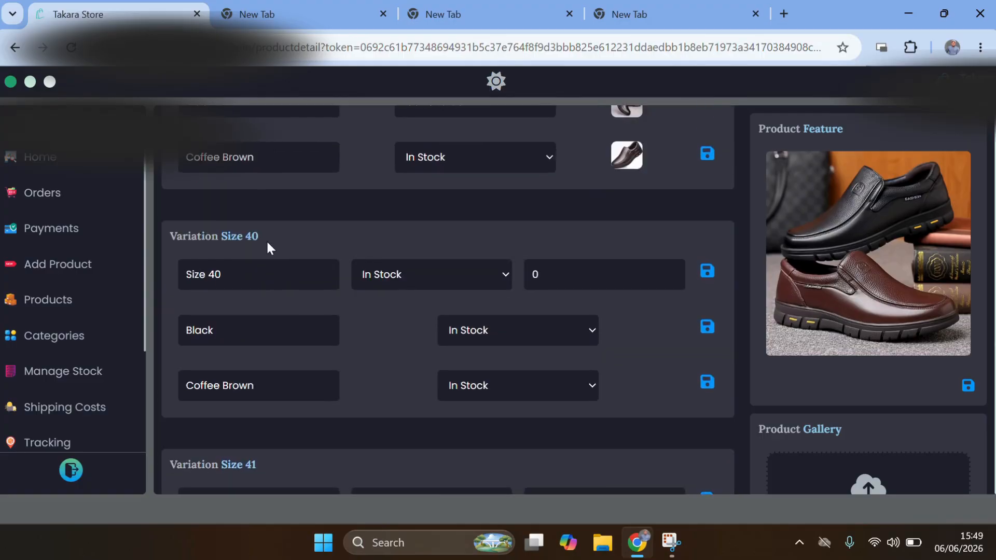
left_click(210, 339)
left_click(340, 369)
scroll(385, 329, "down", 1)
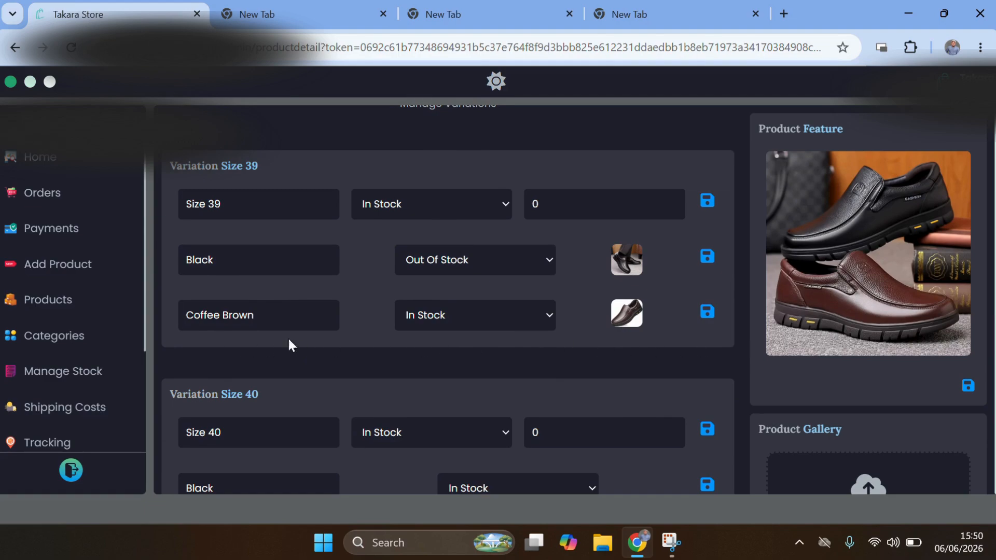
scroll(722, 343, "down", 20)
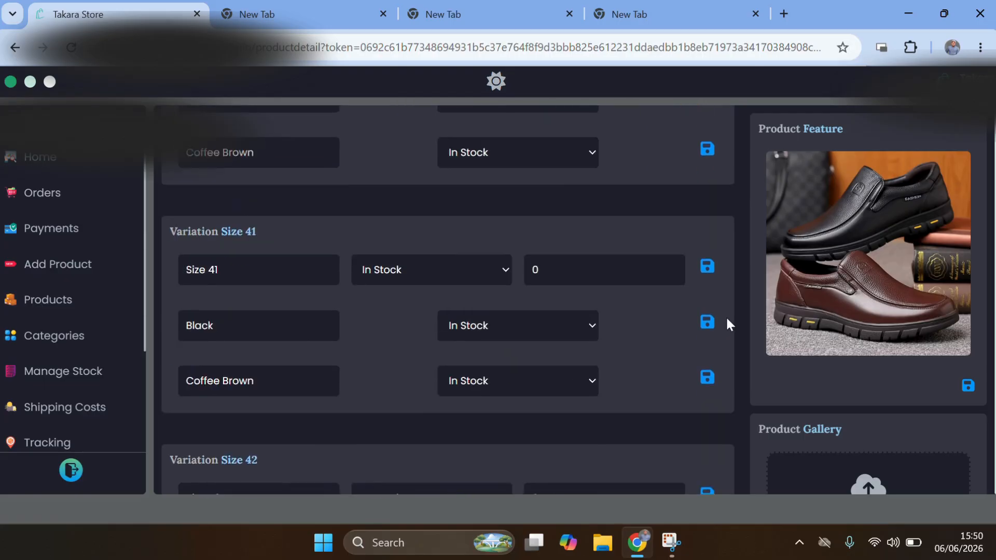
scroll(746, 328, "down", 12)
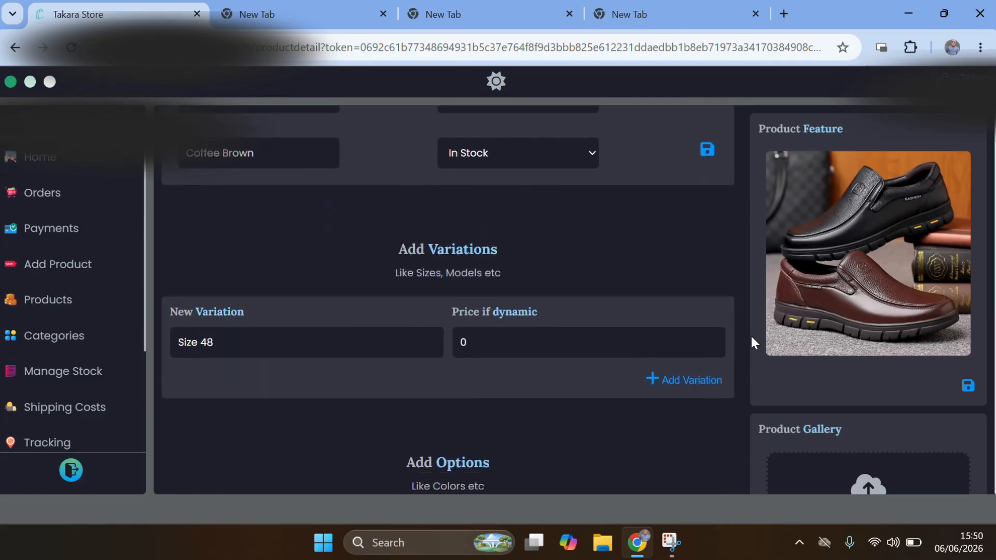
Step: Choose Size 40 as the variation to remove
scroll(600, 281, "down", 5)
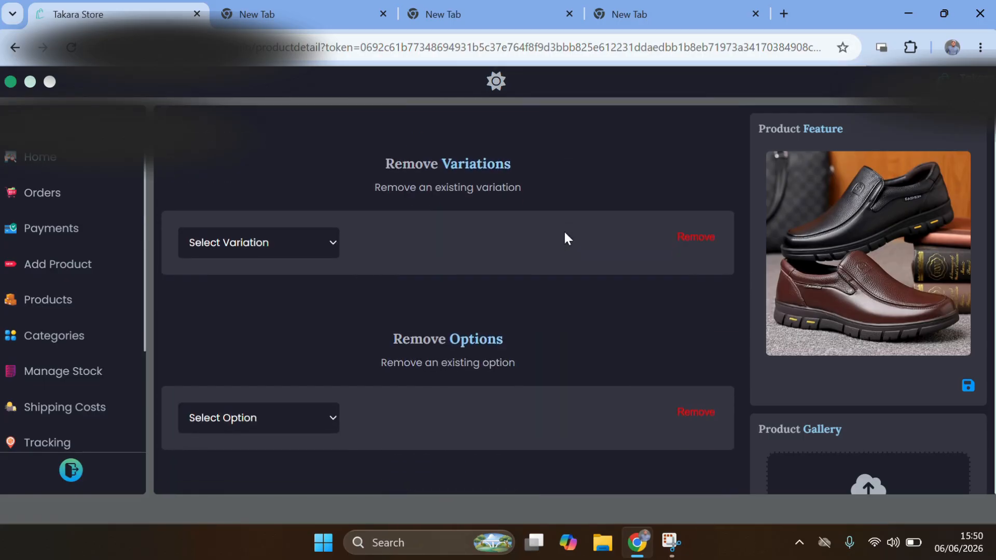
left_click(301, 242)
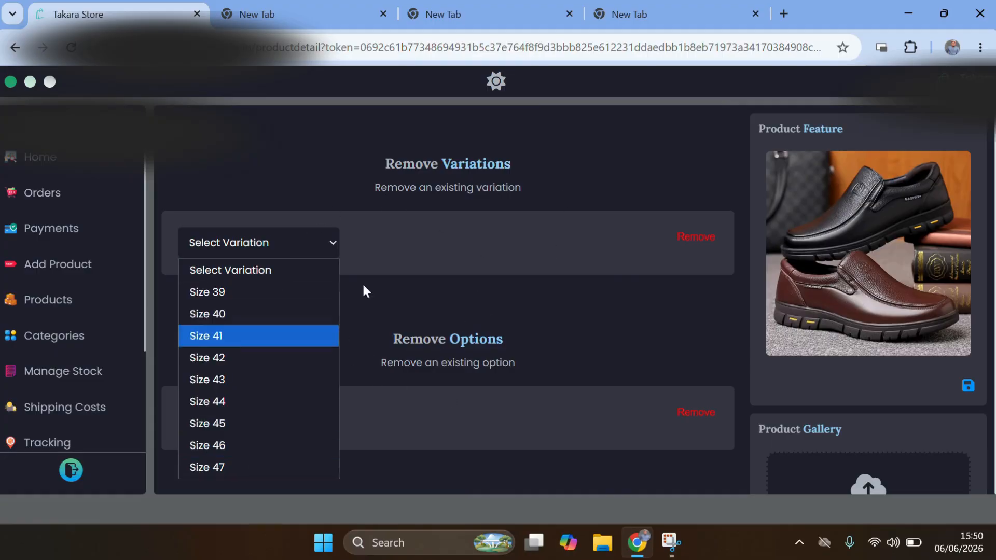
left_click(325, 160)
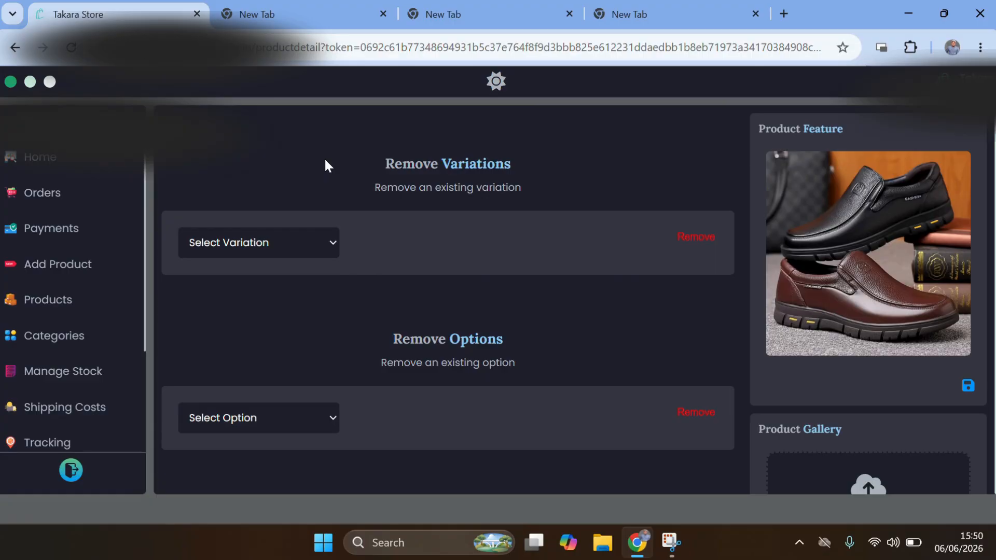
left_click(316, 243)
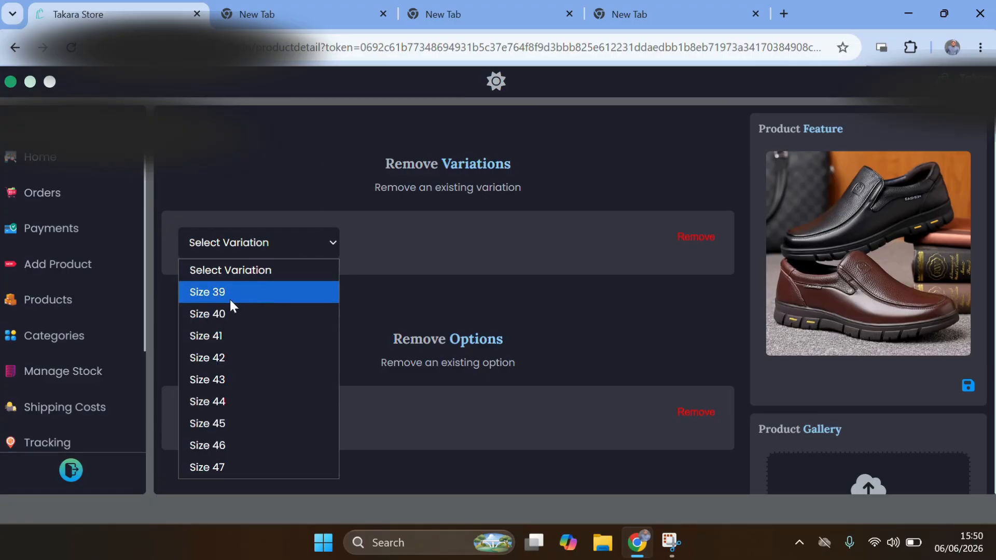
left_click(226, 312)
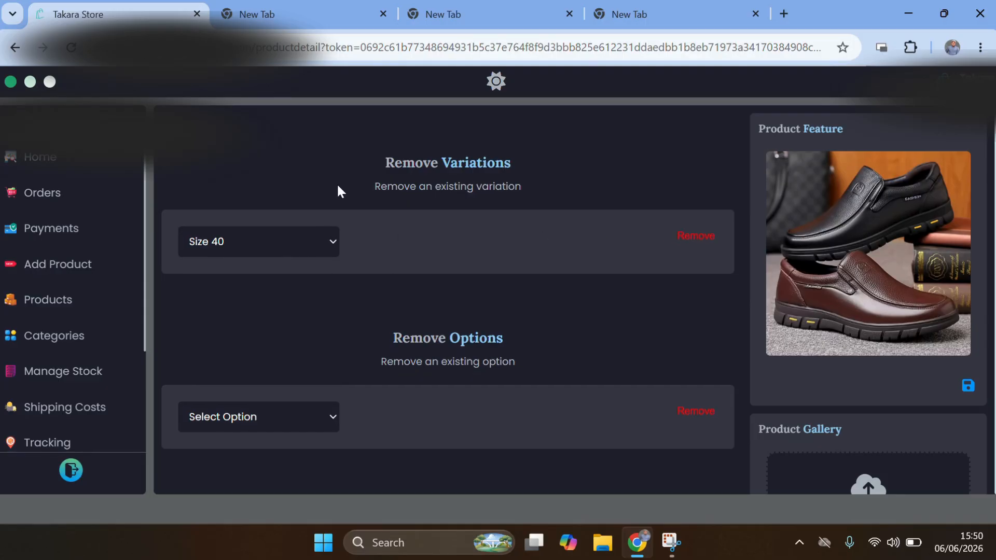
Step: Check the removable options and choose Coffee Brown as the option to remove
scroll(342, 190, "down", 5)
scroll(352, 197, "up", 3)
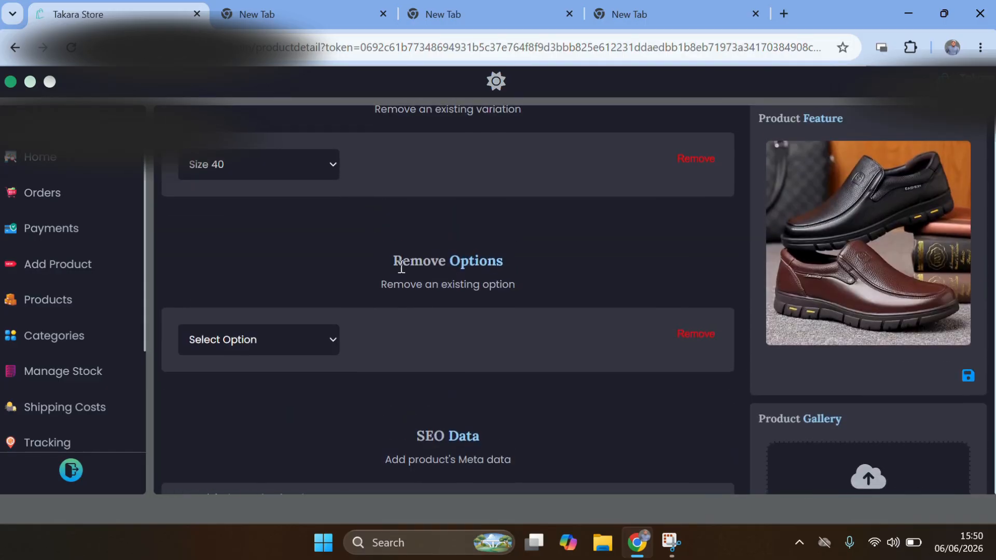
left_click_drag(401, 267, 532, 265)
left_click(531, 264)
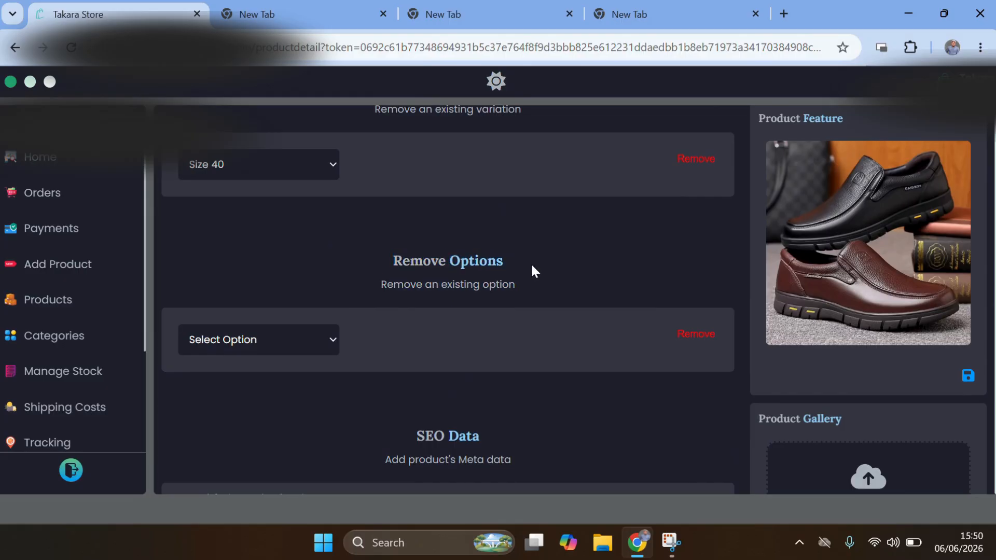
left_click(224, 347)
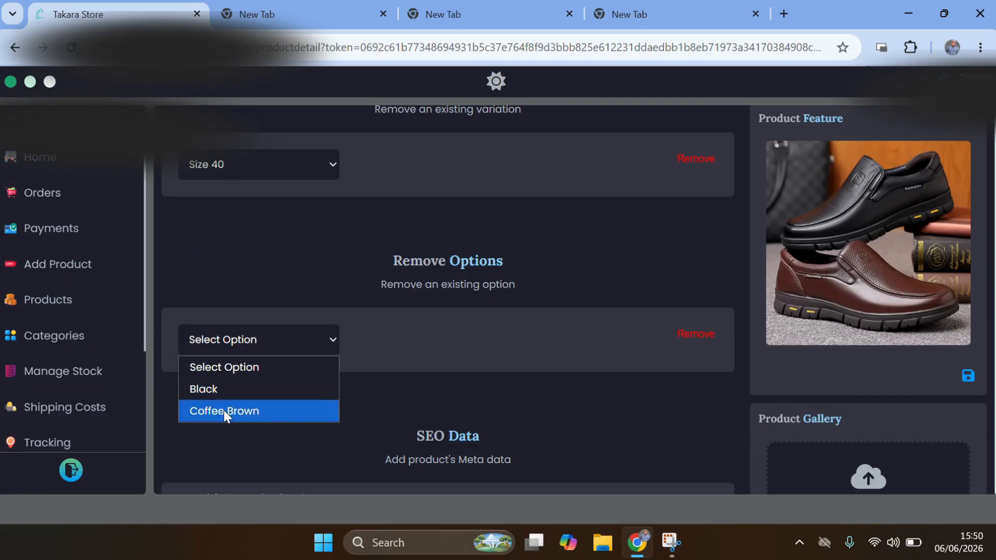
left_click(375, 407)
left_click(279, 338)
left_click(463, 353)
left_click(244, 357)
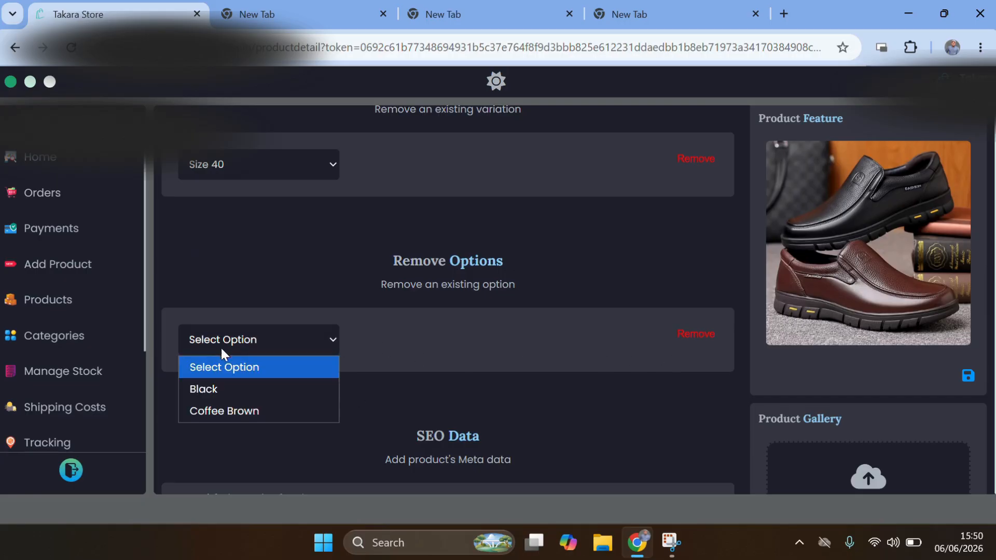
left_click(314, 411)
Step: Examine the product's SEO data fields for the meta title and meta description, including their character limits
scroll(328, 268, "down", 5)
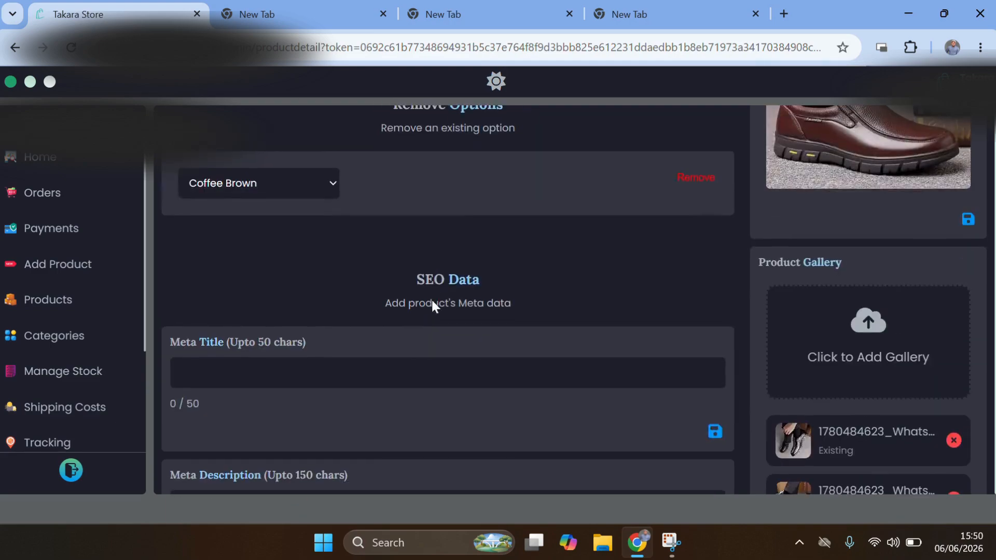
left_click(237, 305)
scroll(325, 294, "down", 1)
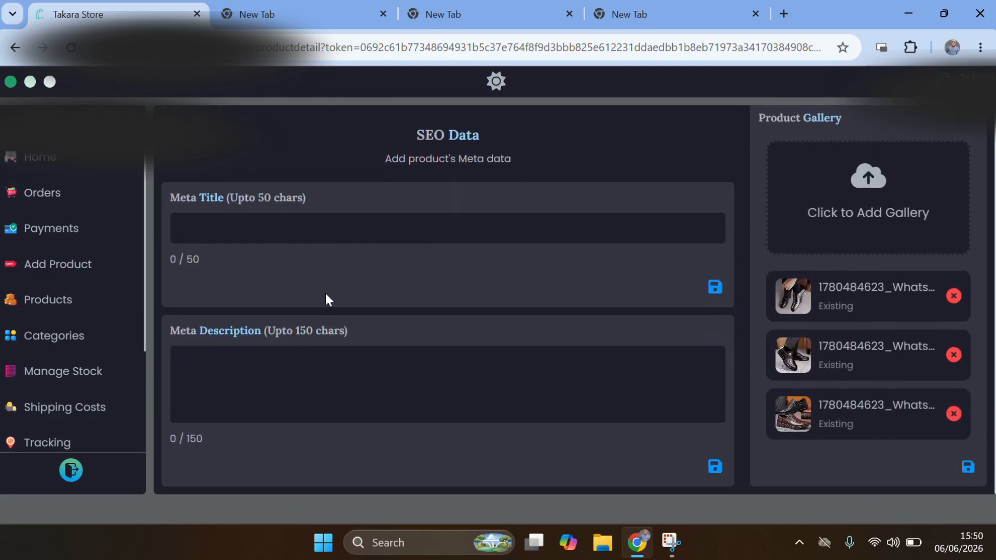
left_click(259, 369)
scroll(383, 329, "up", 3)
left_click(211, 382)
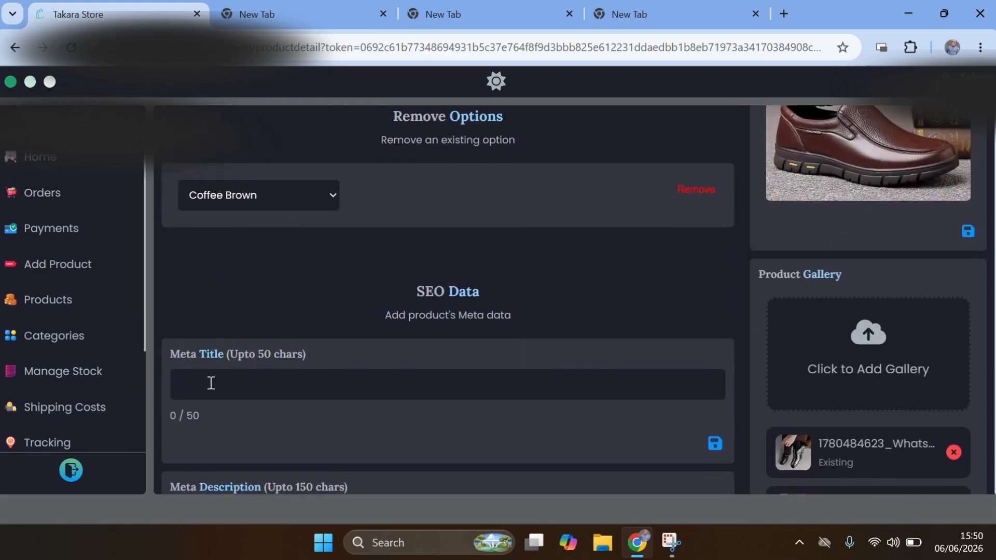
scroll(287, 393, "down", 3)
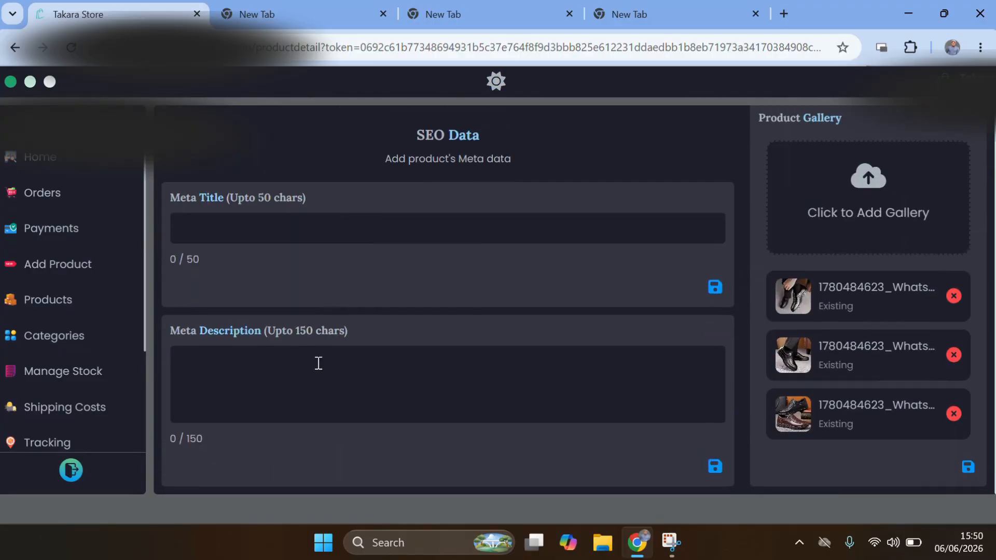
left_click(214, 359)
left_click(212, 233)
left_click(232, 407)
left_click(204, 231)
left_click(245, 374)
scroll(521, 359, "up", 15)
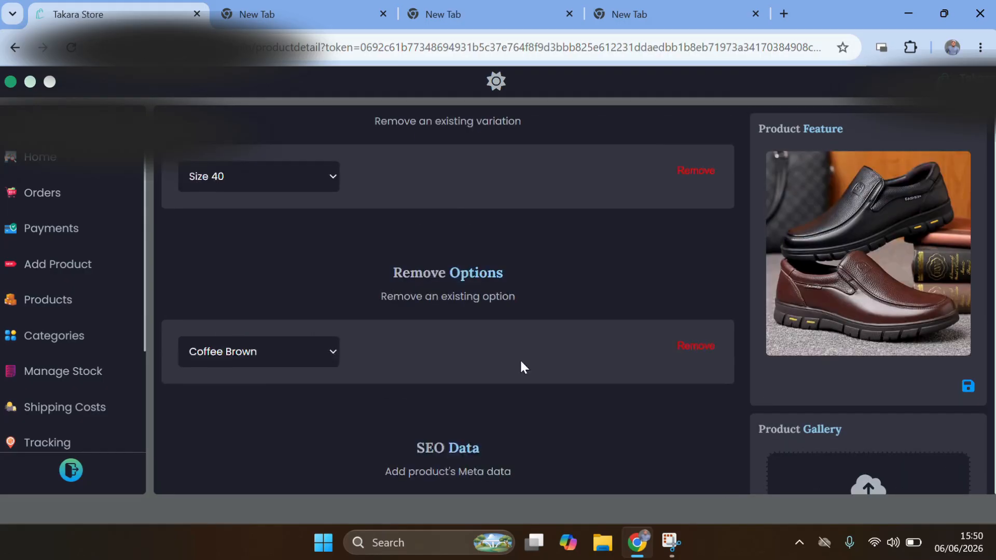
scroll(551, 354, "up", 10)
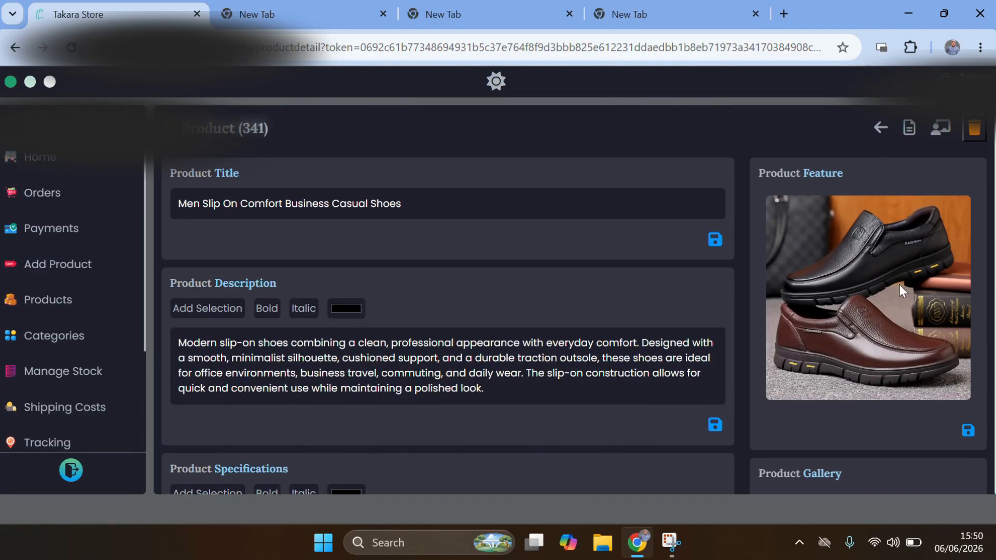
left_click(870, 286)
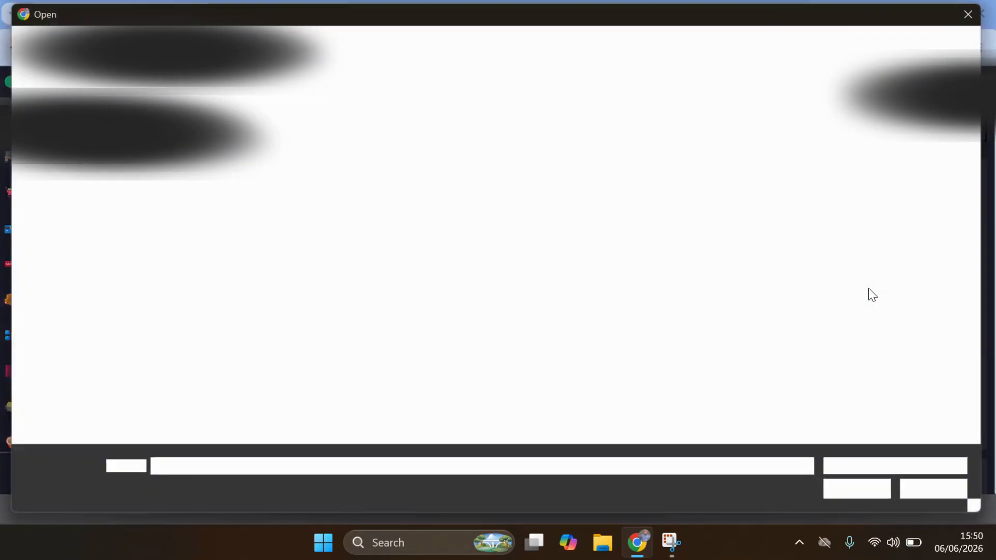
left_click(519, 131)
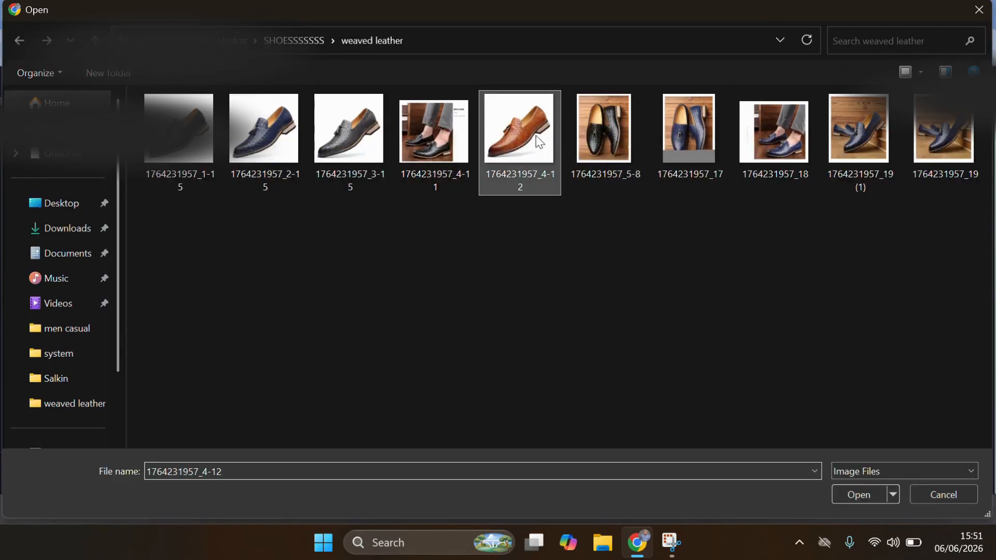
left_click(857, 495)
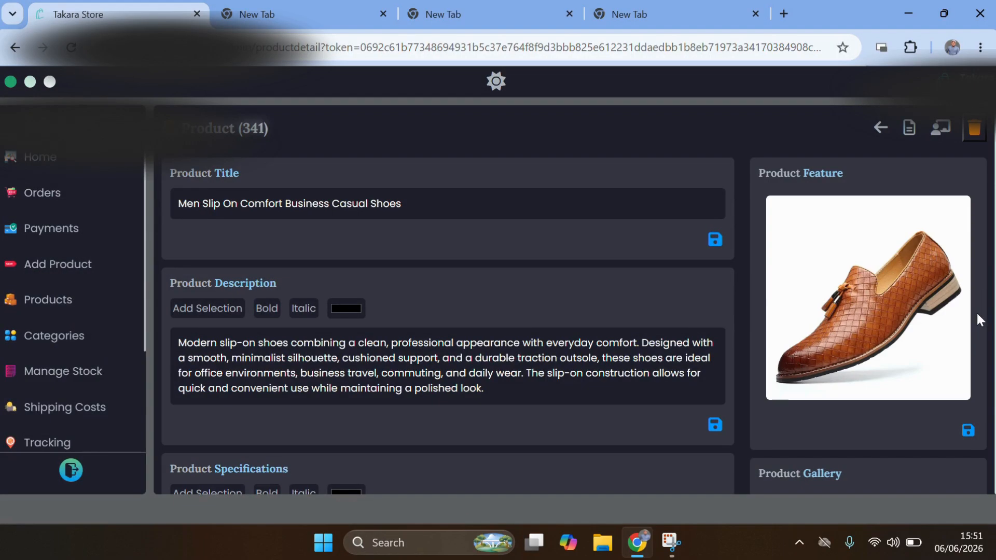
left_click(968, 430)
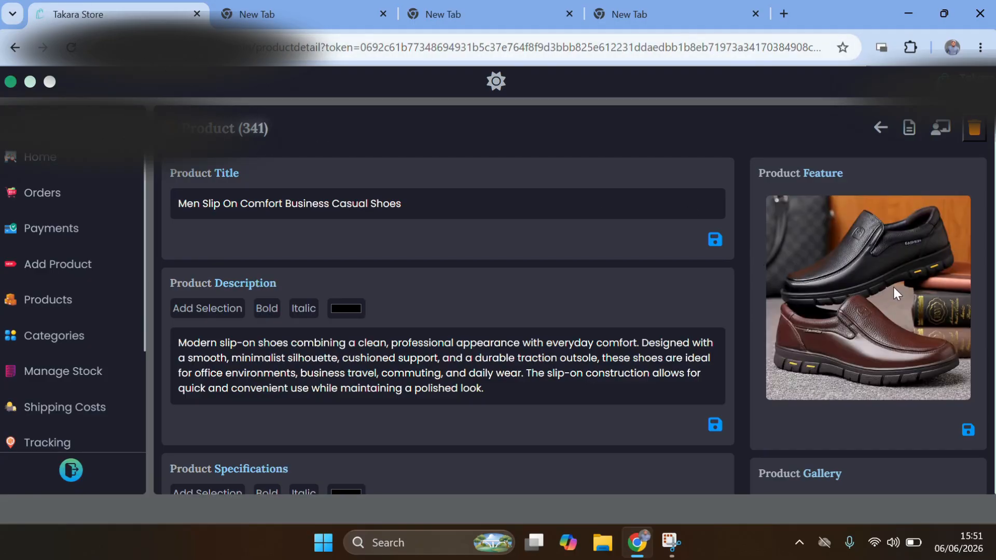
scroll(984, 464, "down", 5)
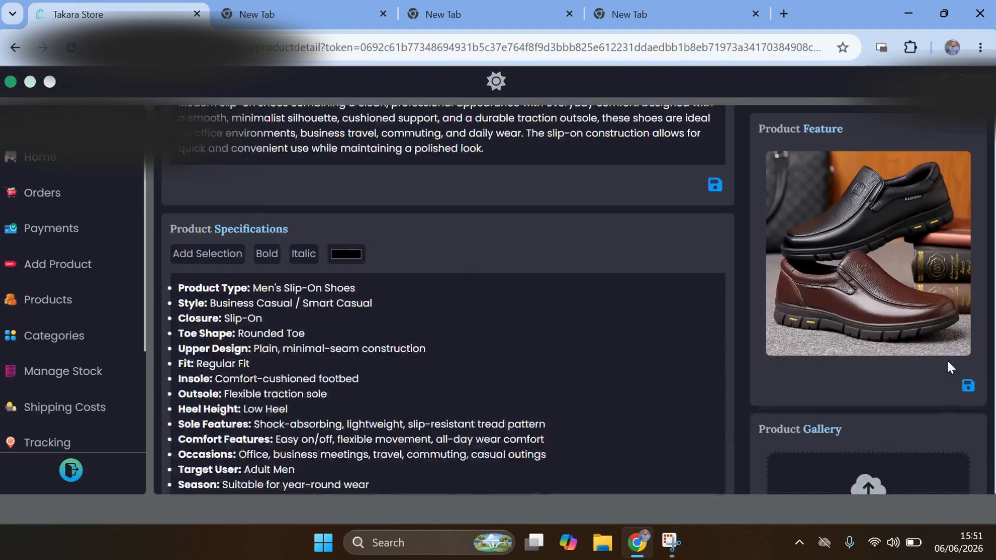
scroll(980, 395, "down", 20)
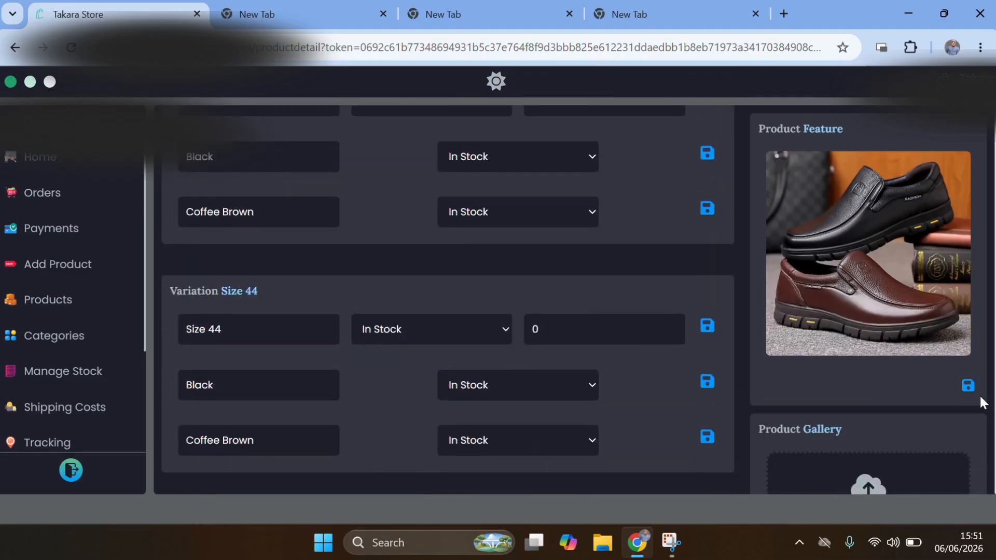
scroll(981, 397, "down", 15)
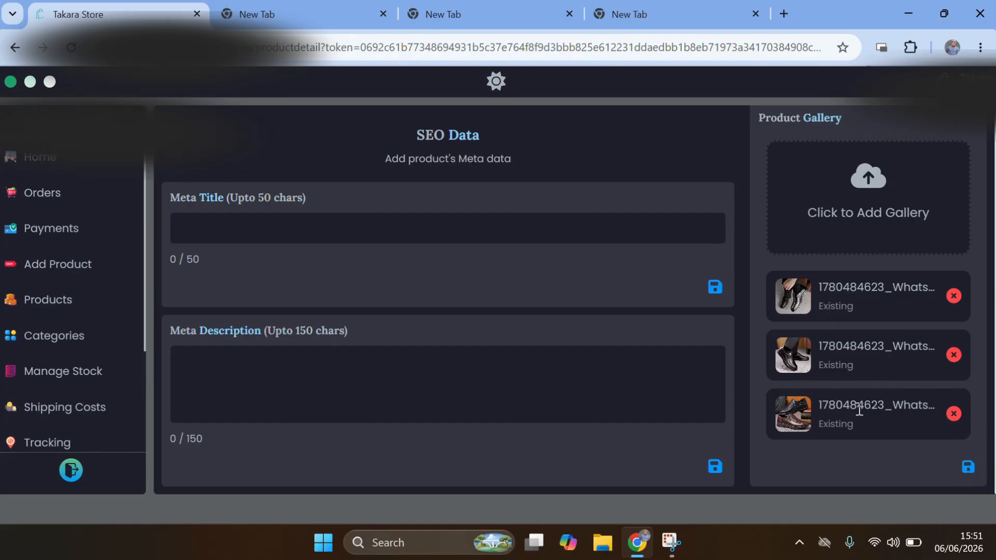
left_click(839, 185)
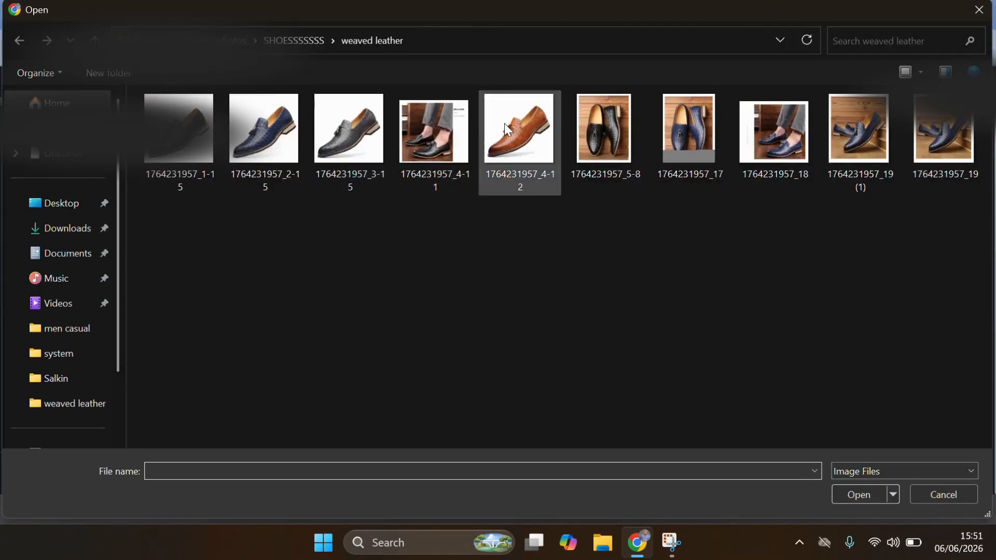
left_click(508, 130)
left_click(372, 130, "ctrl")
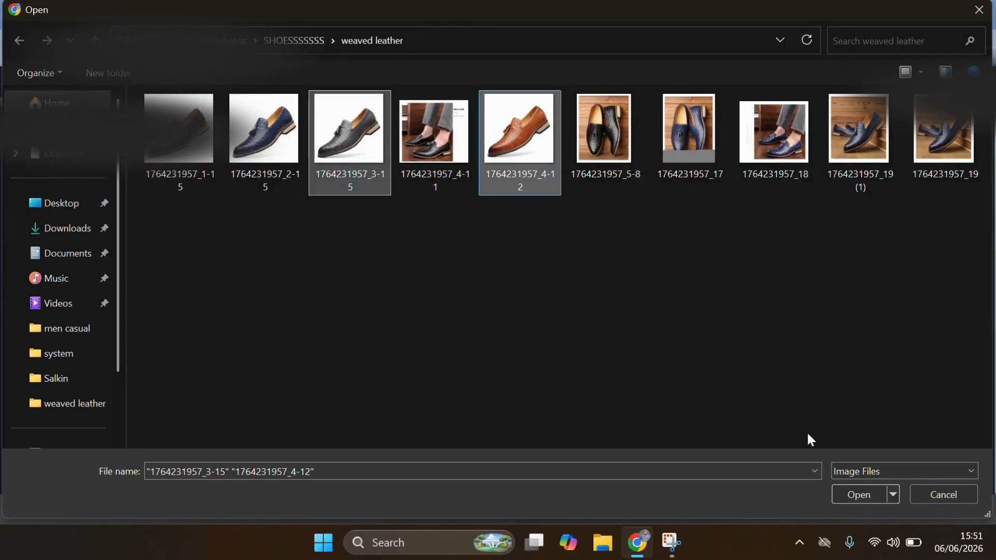
left_click(859, 496)
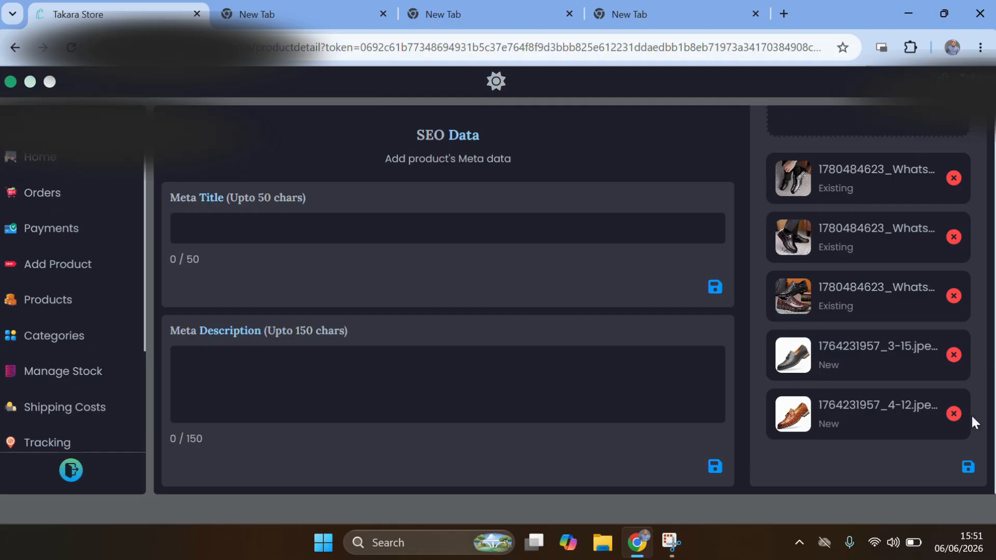
Step: Remove the two newly added images from the product gallery
left_click(954, 414)
left_click(954, 414)
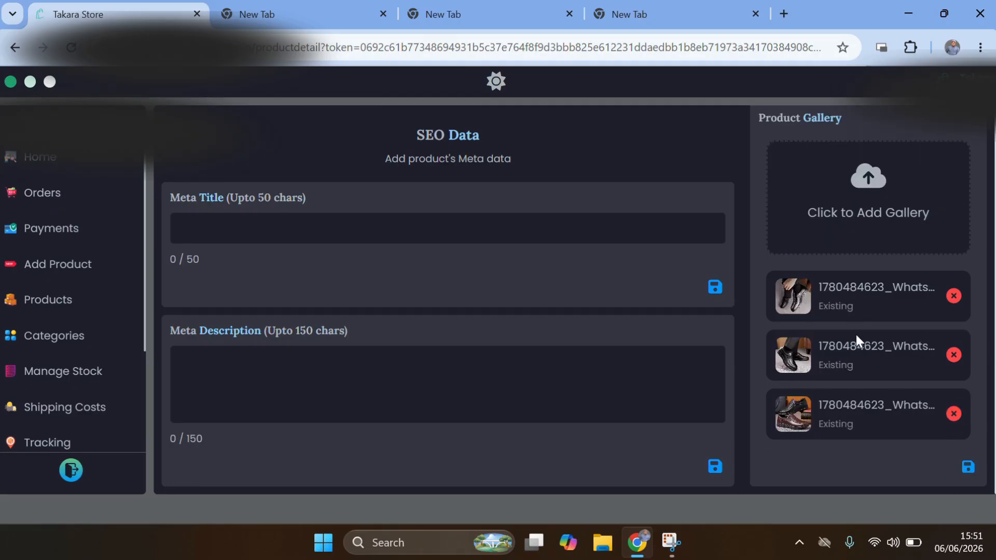
scroll(856, 335, "up", 15)
scroll(502, 335, "up", 15)
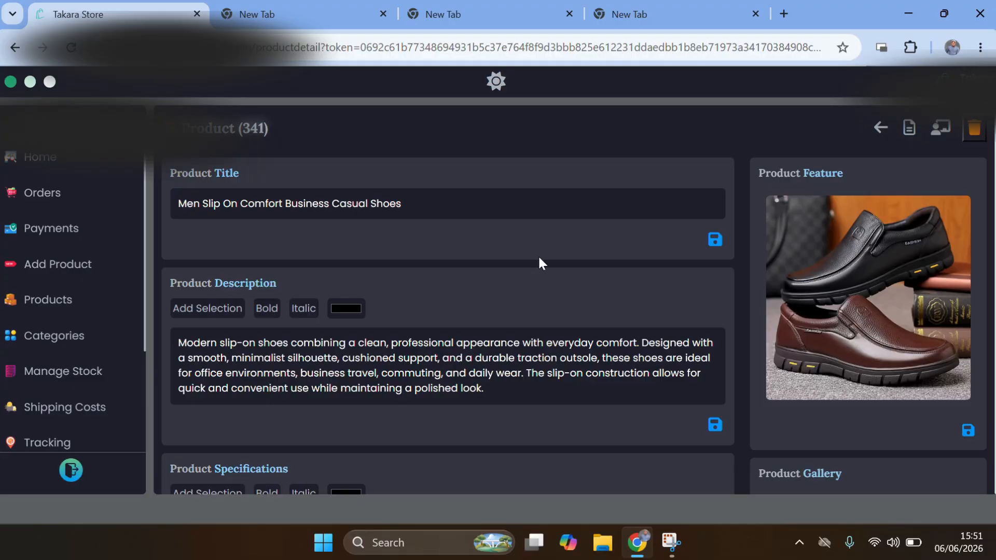
Step: Return to the product list, look through it and reopen Men Slip On Comfort Business Casual Shoes
left_click(880, 127)
scroll(441, 275, "down", 10)
scroll(465, 299, "down", 5)
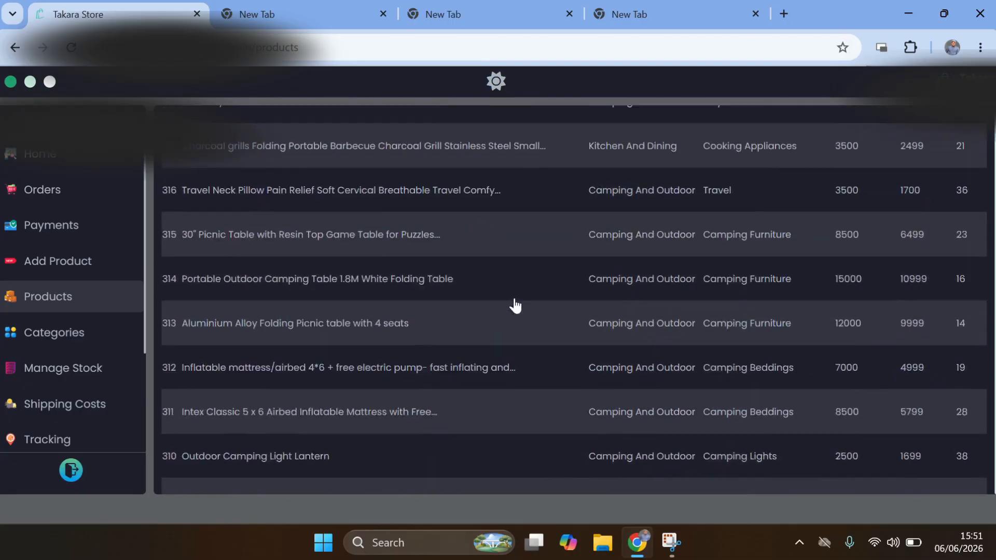
scroll(511, 304, "up", 20)
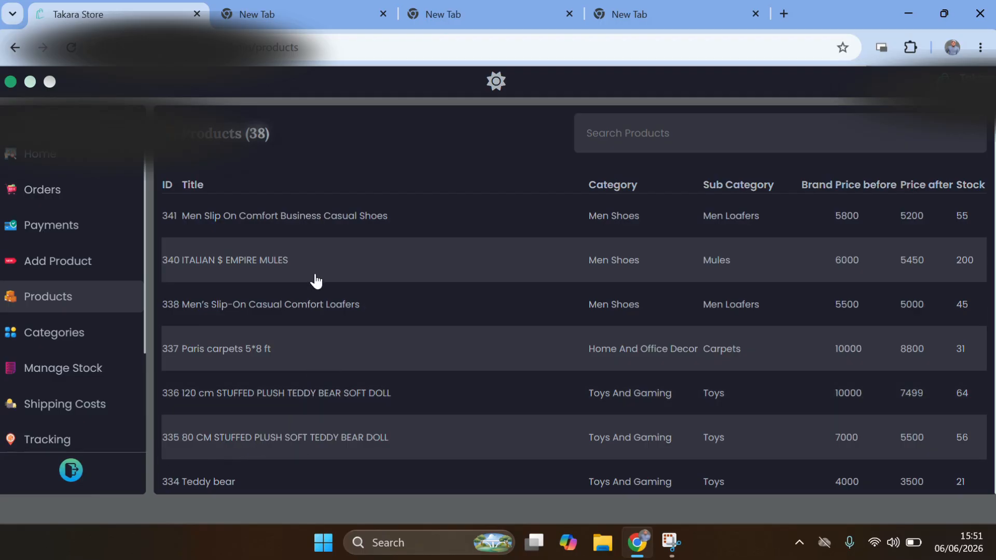
left_click(402, 227)
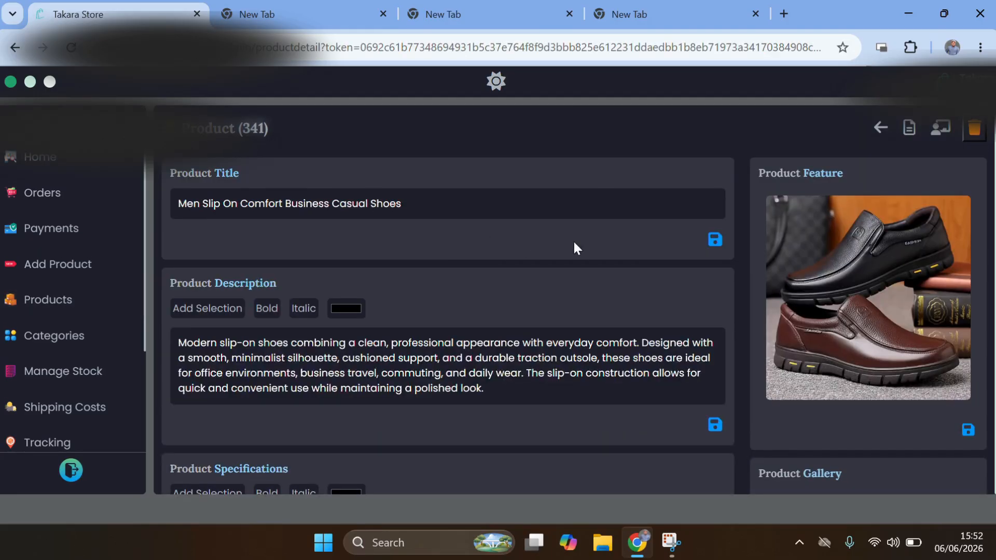
Step: Open the product's customer order page and examine its images, details, specifications and size variations
left_click(908, 135)
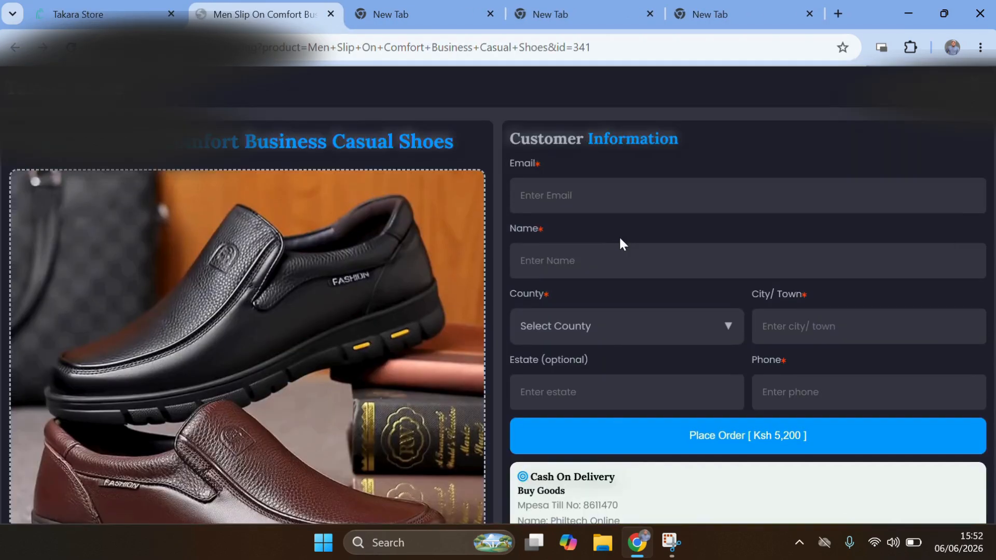
scroll(311, 269, "down", 10)
scroll(316, 278, "up", 10)
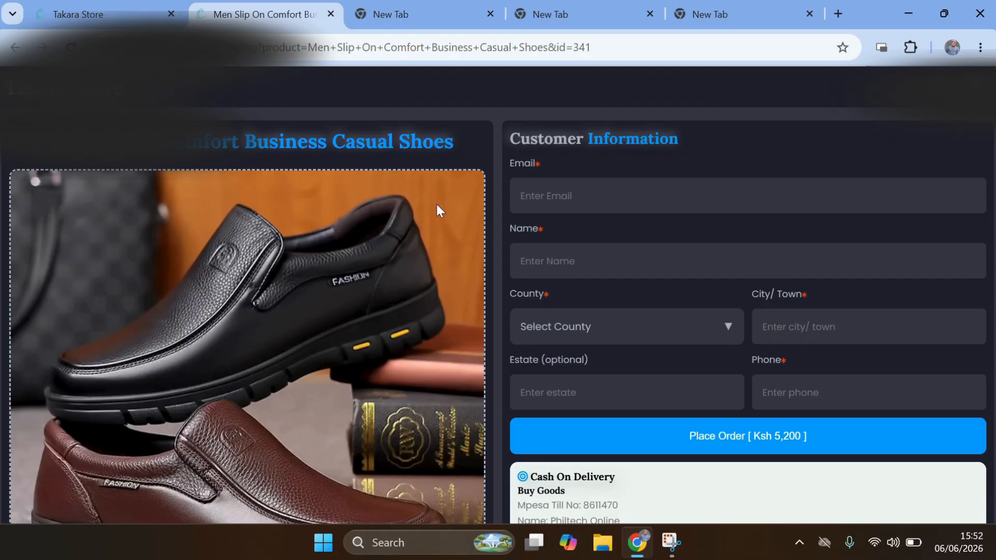
scroll(316, 171, "down", 10)
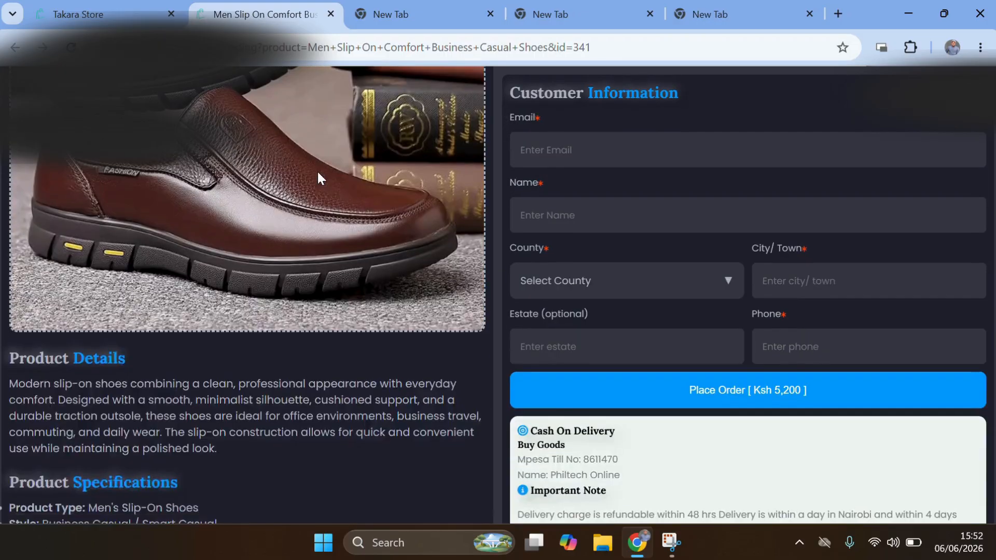
scroll(332, 166, "up", 7)
scroll(337, 172, "down", 8)
scroll(314, 178, "down", 18)
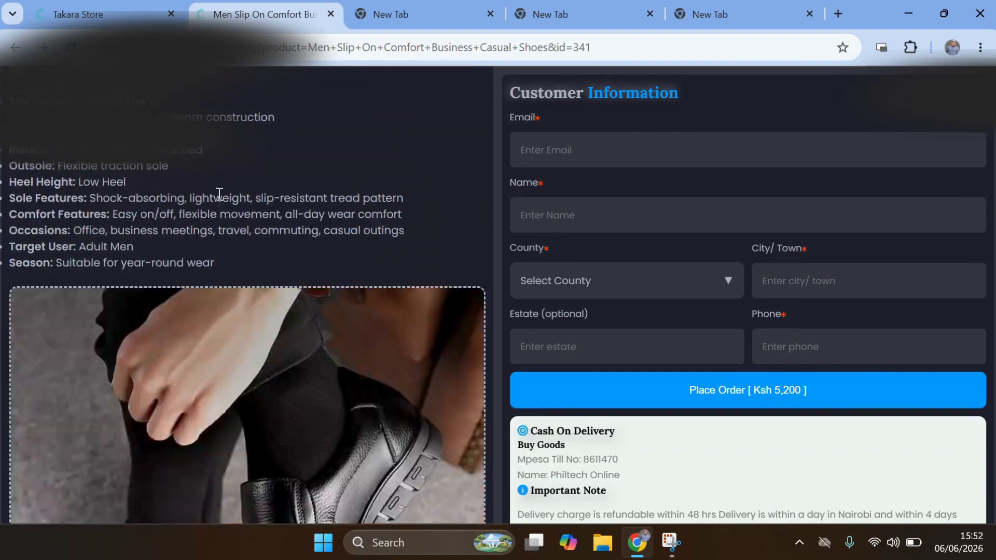
scroll(255, 192, "down", 10)
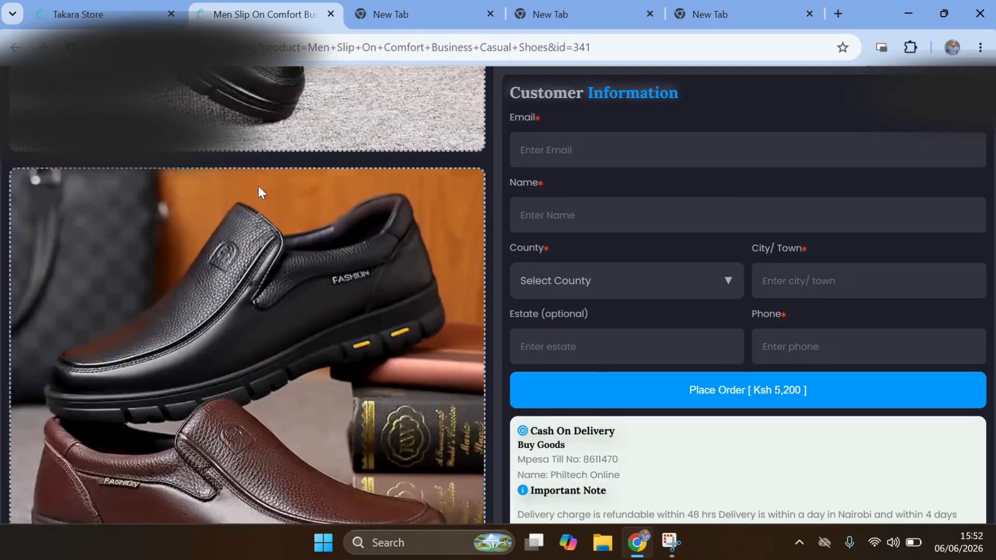
scroll(241, 207, "down", 5)
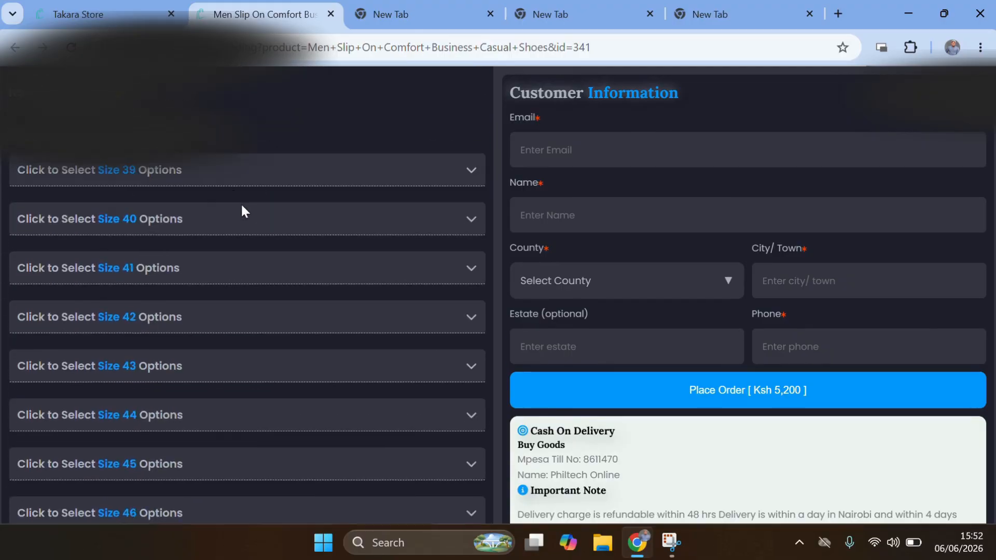
Step: Check the colour options offered for Size 39, then expand the Size 43 options
scroll(226, 236, "up", 3)
left_click(214, 191)
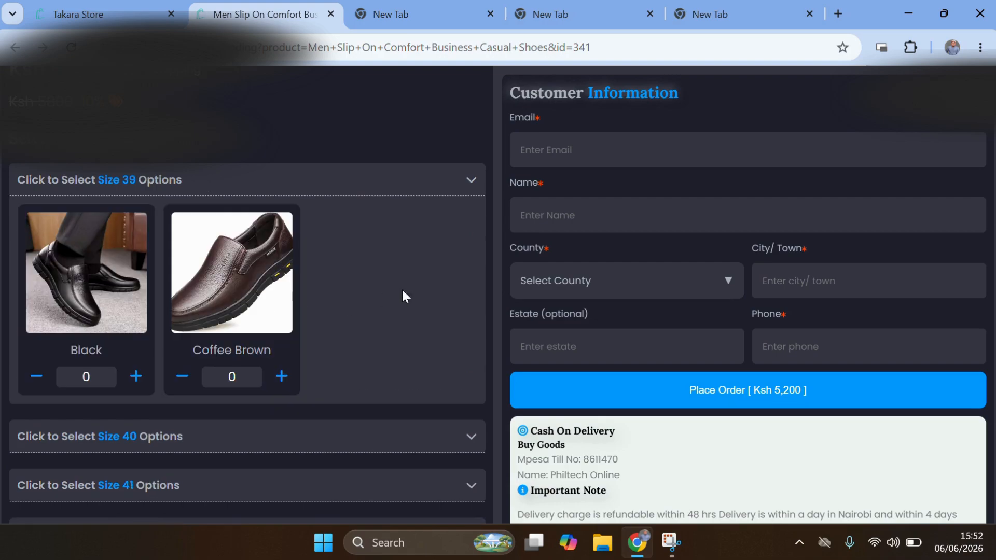
left_click(468, 182)
left_click(191, 181)
left_click(218, 178)
left_click(220, 377)
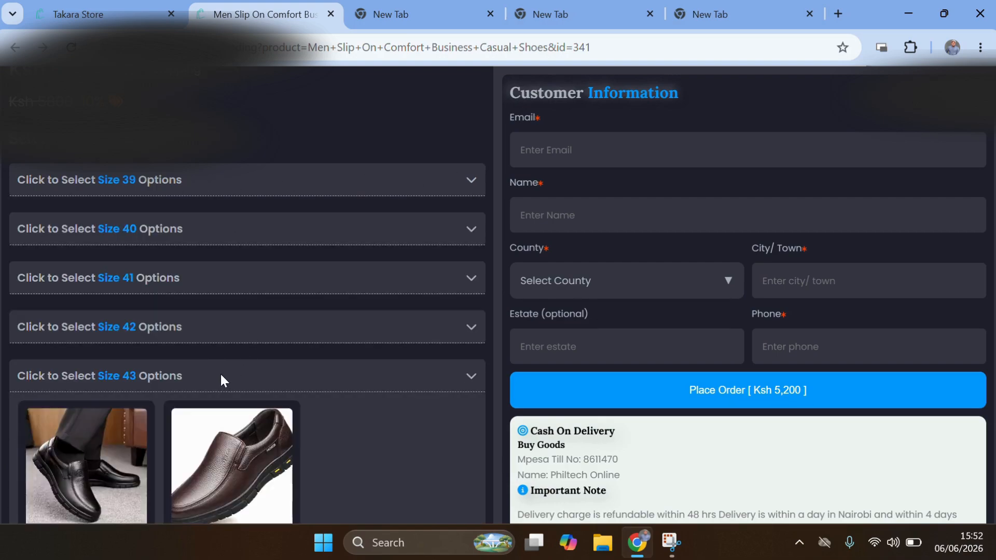
Step: Try the quantity controls for Black in Size 43, leave the quantity at 1 and collapse the options
scroll(220, 373, "down", 3)
scroll(254, 367, "down", 1)
left_click(135, 339)
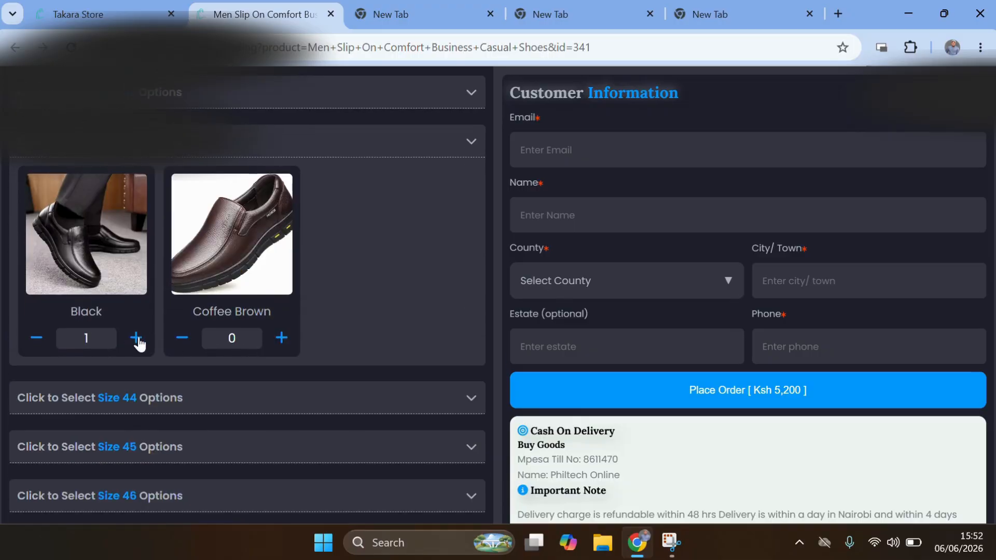
left_click(134, 339)
double_click(134, 339)
double_click(36, 340)
double_click(36, 339)
left_click(135, 338)
left_click(376, 149)
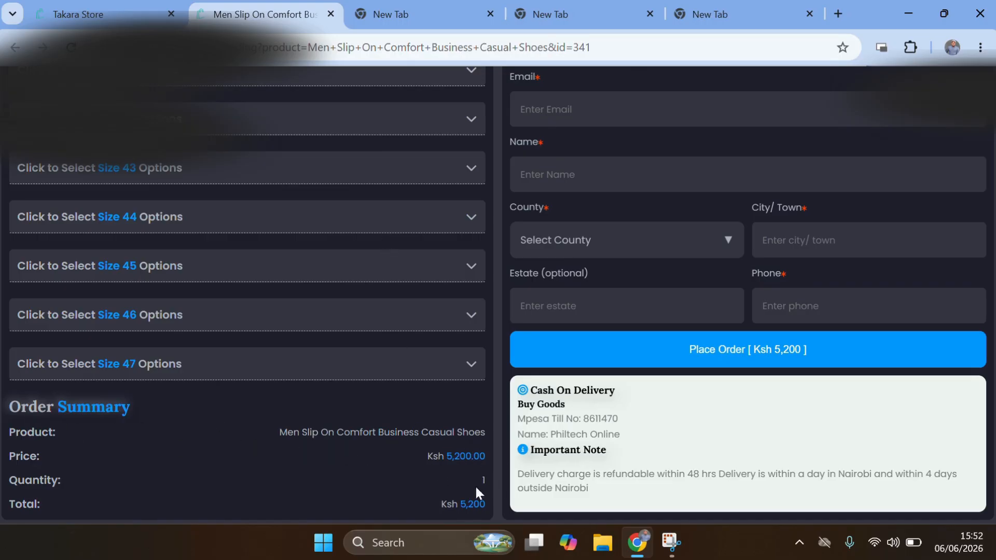
Step: Examine the customer information form's email, name, county, city, estate and phone fields without filling them in
scroll(597, 259, "up", 4)
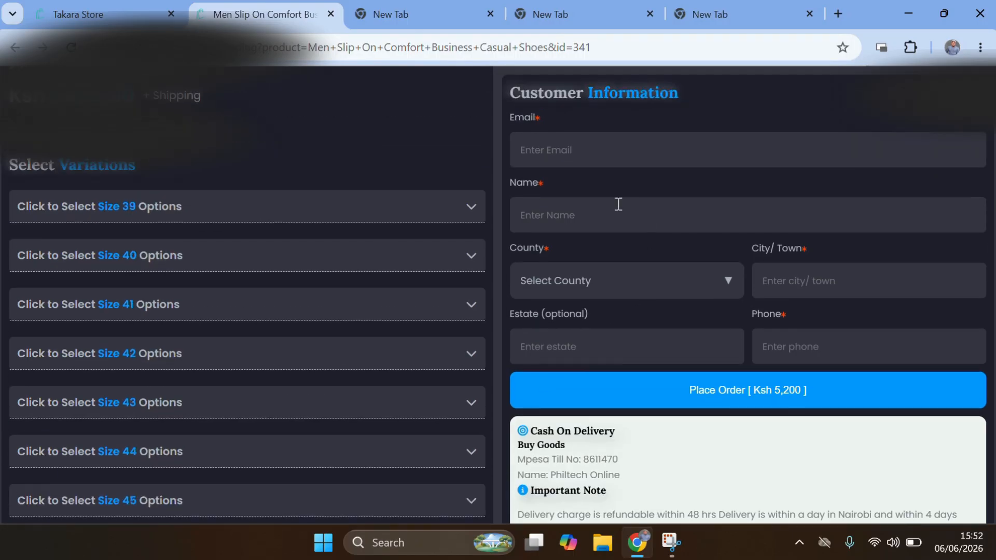
left_click(550, 146)
left_click(540, 223)
left_click(553, 150)
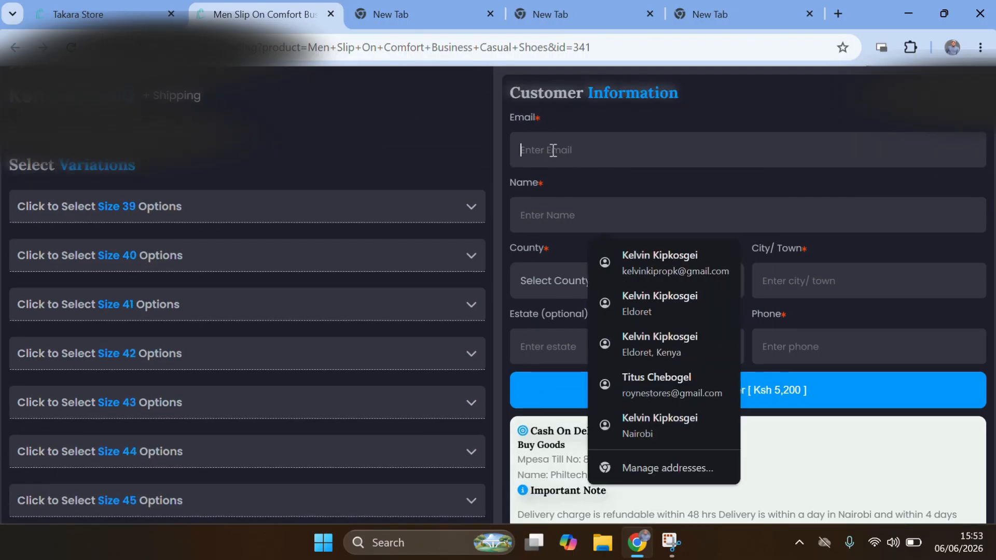
left_click(533, 215)
left_click(539, 288)
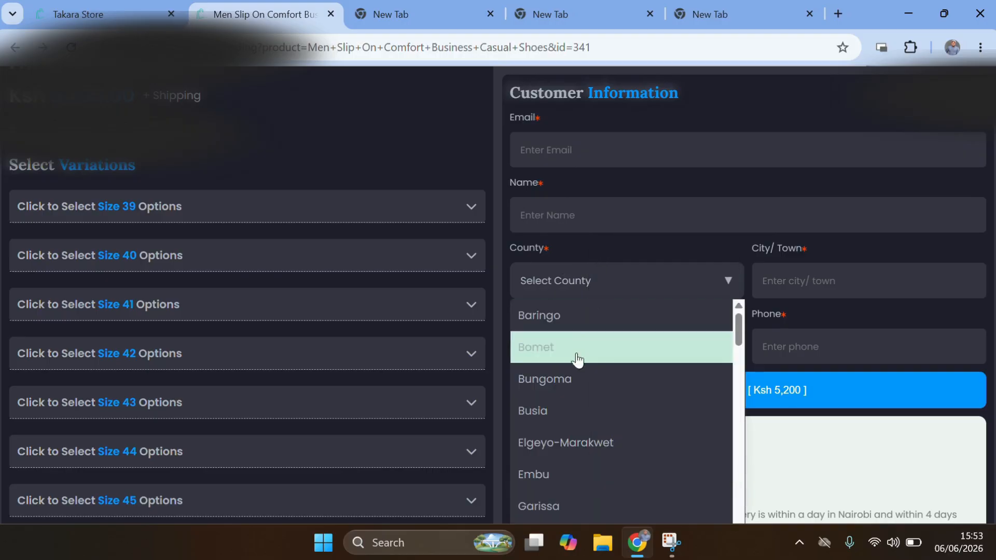
left_click(723, 275)
left_click(820, 275)
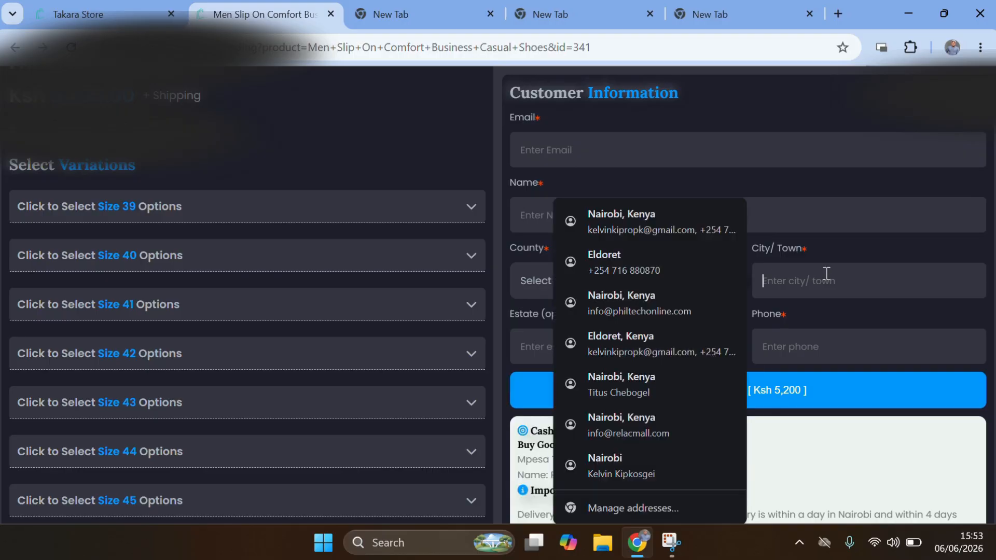
left_click(857, 246)
left_click(586, 342)
left_click(739, 319)
scroll(802, 274, "down", 2)
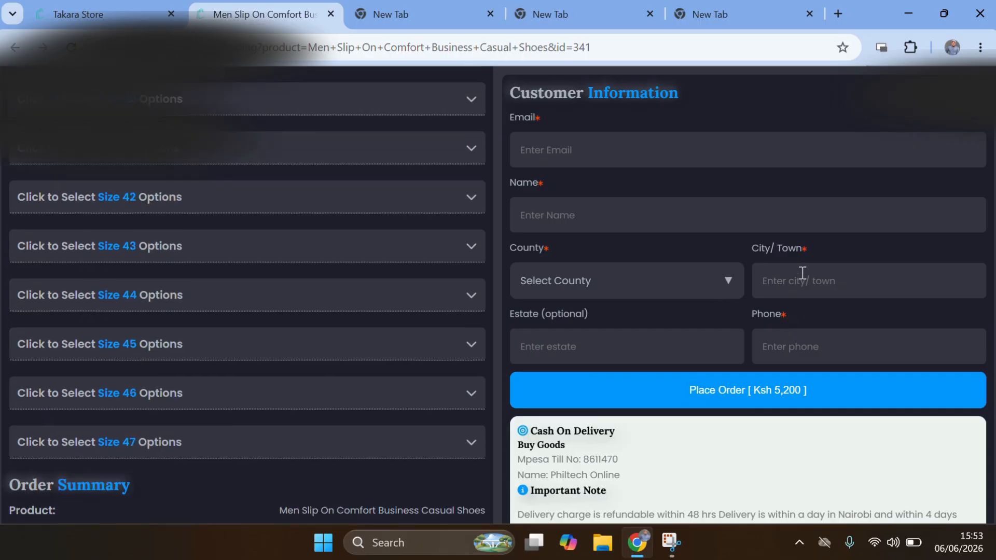
left_click(819, 343)
left_click(839, 368)
scroll(86, 235, "up", 15)
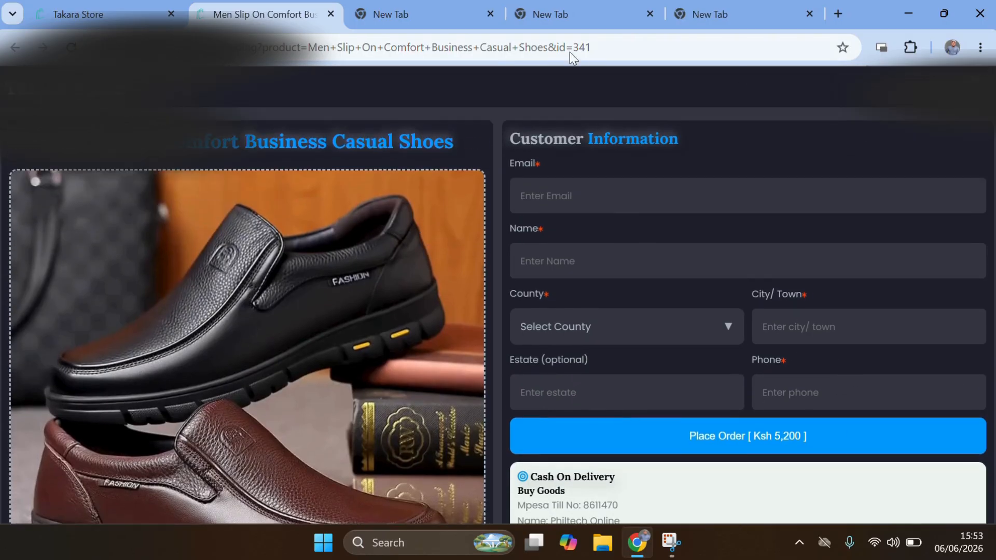
Step: Close the order page, view the Men's Slip-On Casual Comfort Loafers product and return to the product list
left_click(330, 14)
left_click(877, 131)
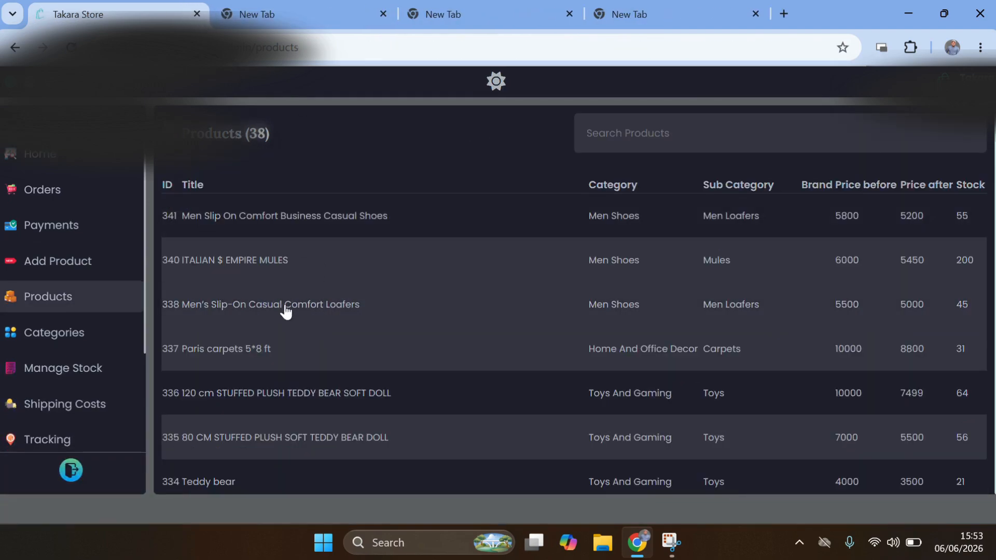
left_click(459, 307)
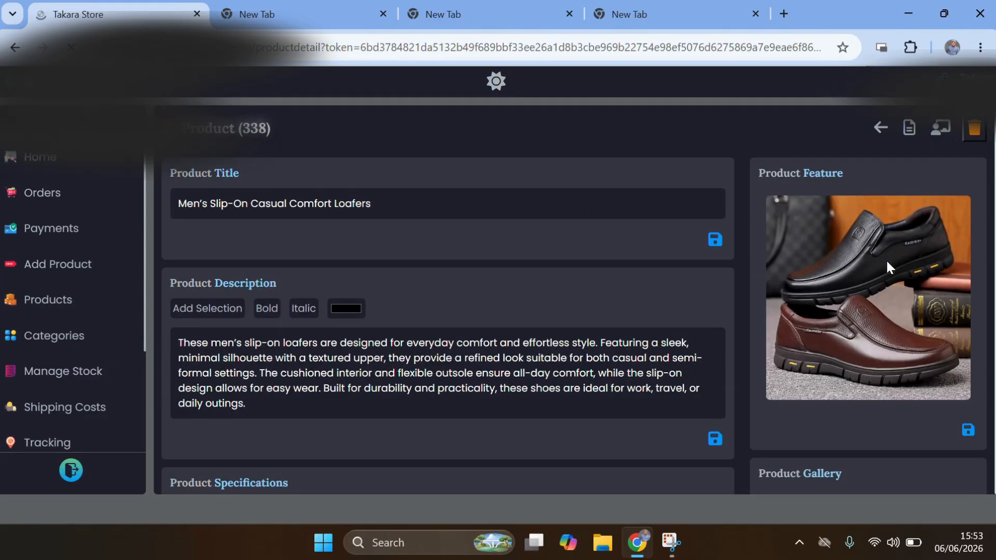
left_click(880, 128)
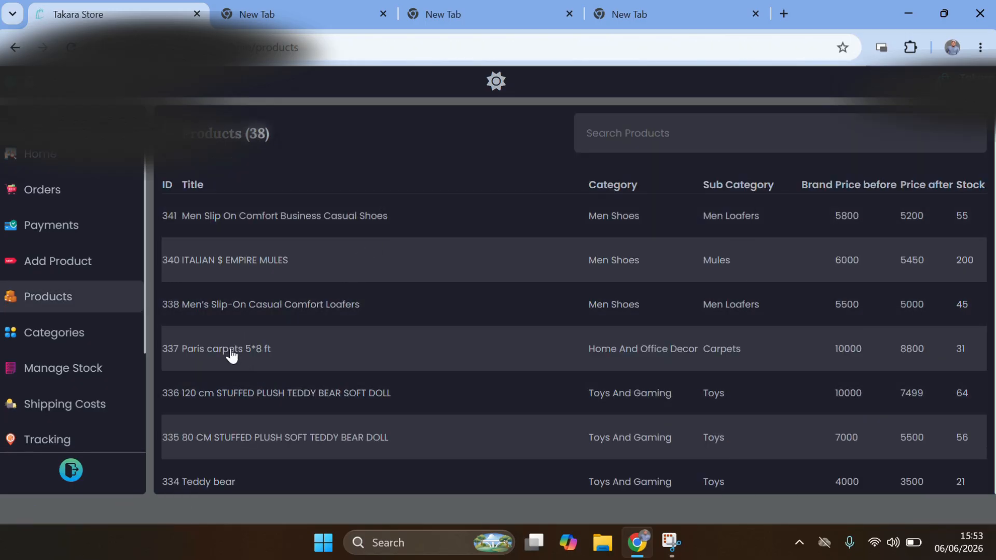
Step: Open the Paris carpets 5*8 ft product, check its description and open its customer order page
left_click(232, 356)
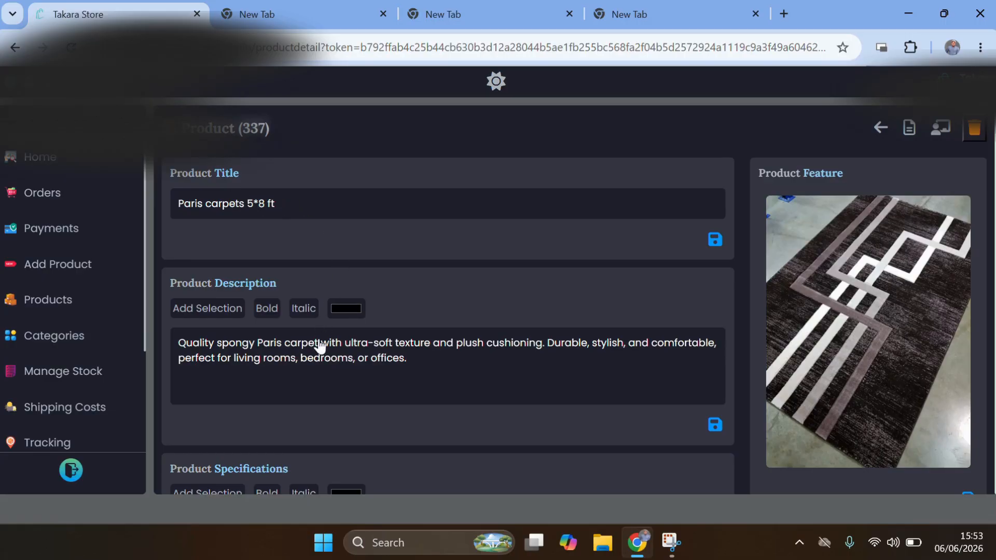
left_click(427, 373)
scroll(734, 327, "down", 3)
scroll(687, 313, "up", 3)
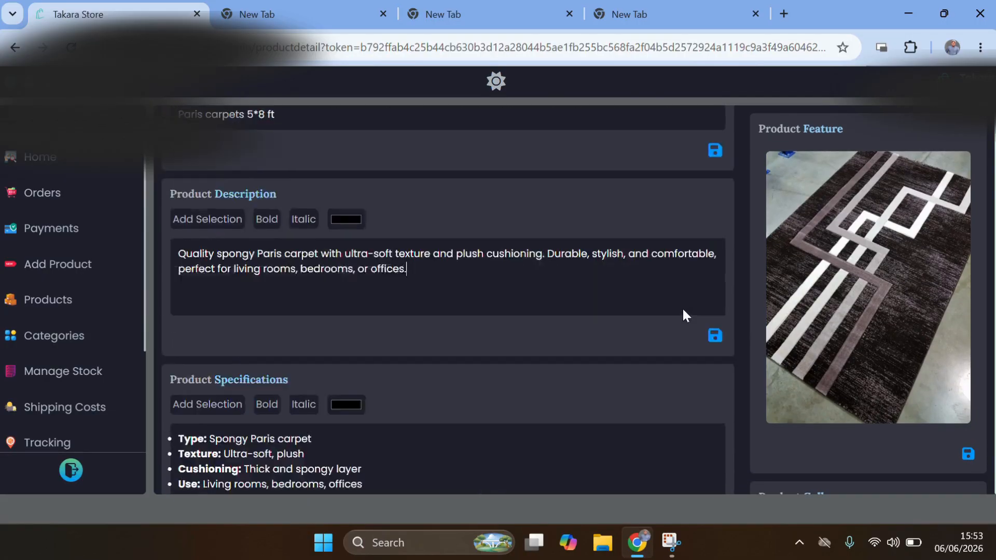
left_click(909, 127)
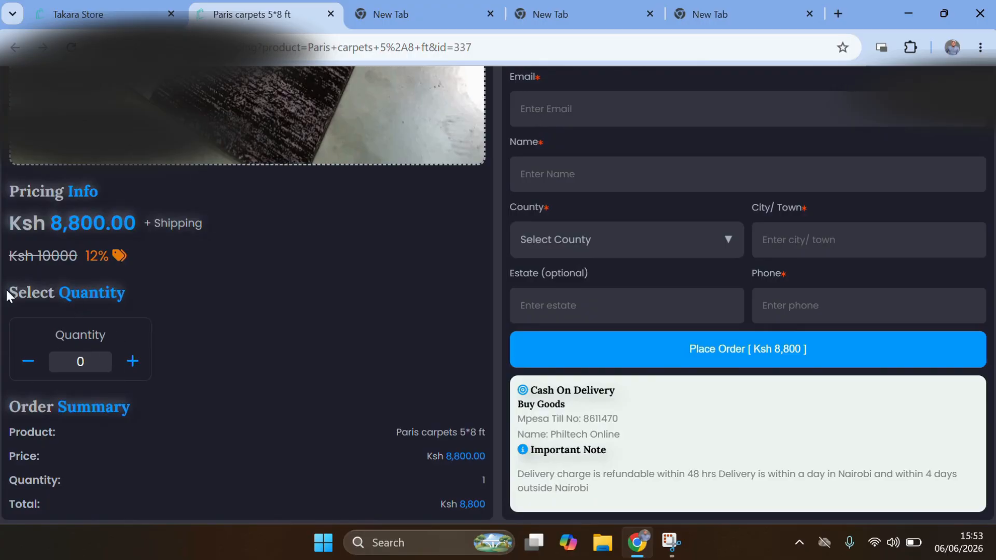
Step: Set the order quantity of the Paris carpets to 2
left_click_drag(7, 292, 128, 292)
left_click(145, 287)
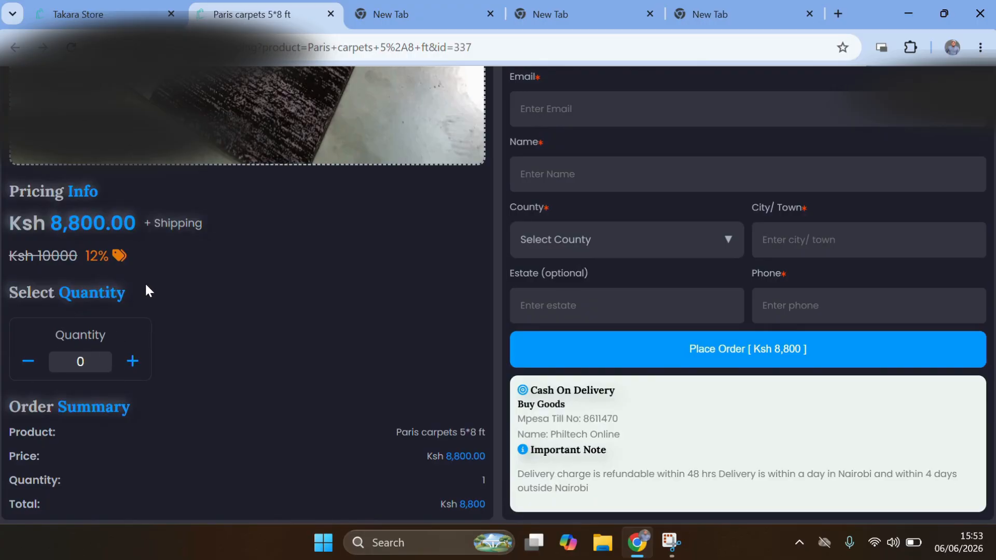
left_click(133, 361)
left_click(133, 361)
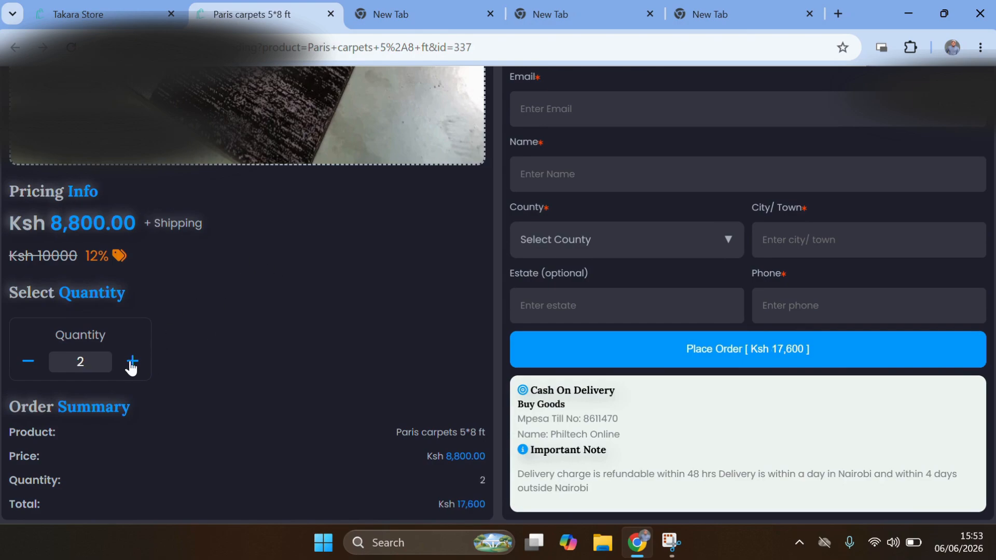
Step: Raise the order quantity of the Paris carpets further and lower it to 0
left_click(133, 361)
left_click(133, 361)
left_click(132, 361)
left_click(28, 361)
left_click(28, 362)
left_click(28, 361)
left_click(28, 361)
left_click(28, 361)
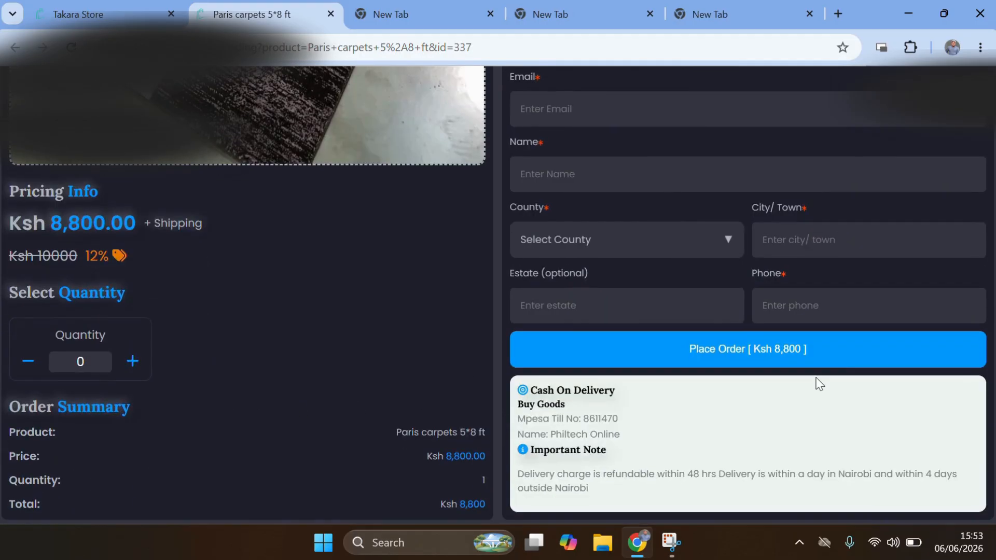
Step: Close the Paris carpets order page and reopen it from the product's detail page
scroll(597, 239, "up", 10)
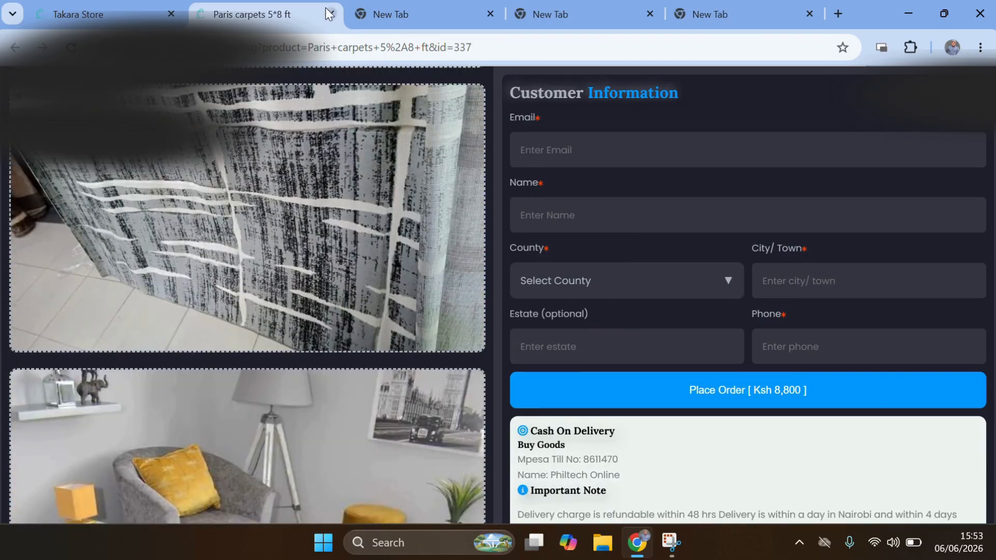
left_click(330, 14)
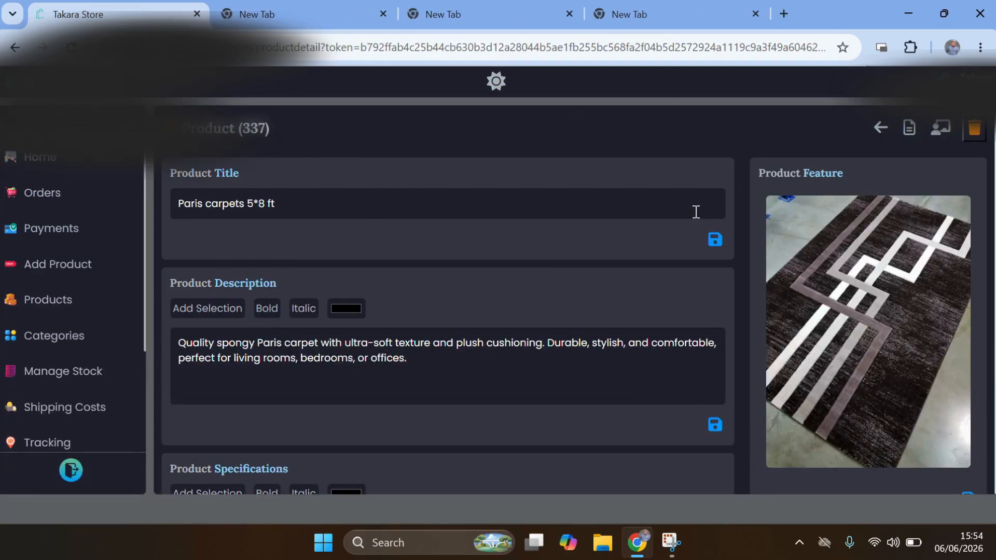
left_click(909, 127)
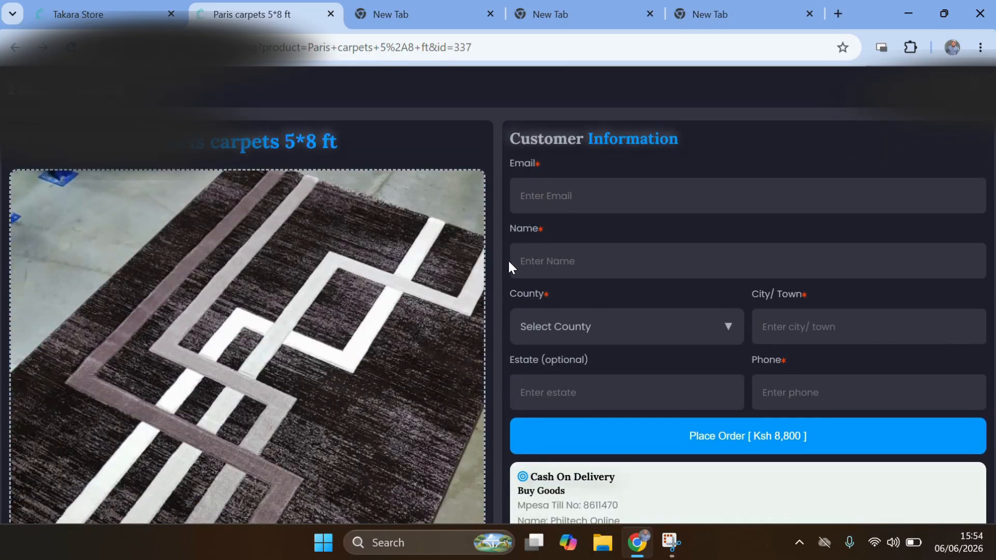
Step: Examine the product name in the order page's web address and look through the carpet images
left_click(473, 51)
double_click(377, 47)
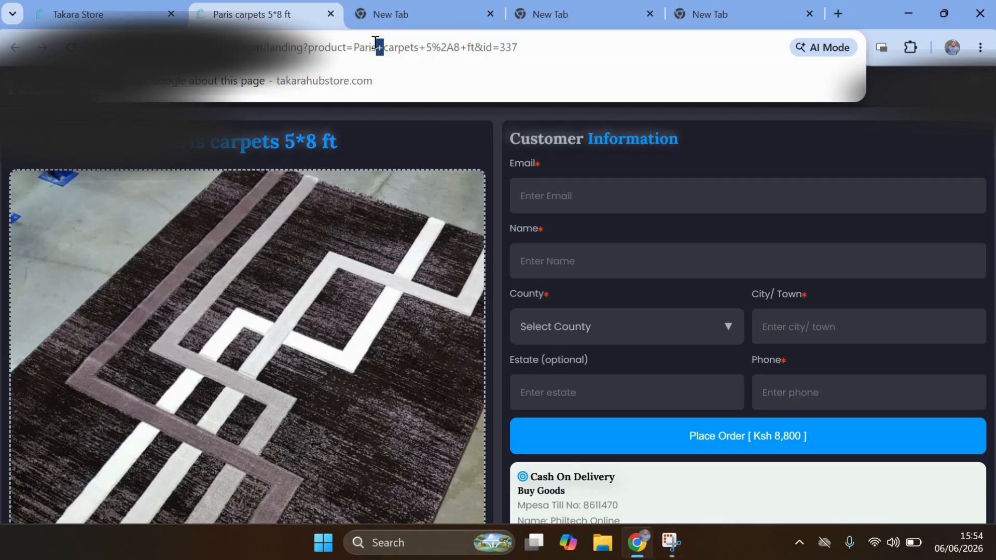
left_click_drag(376, 44, 372, 47)
key("ctrl+a")
double_click(372, 47)
left_click(381, 48)
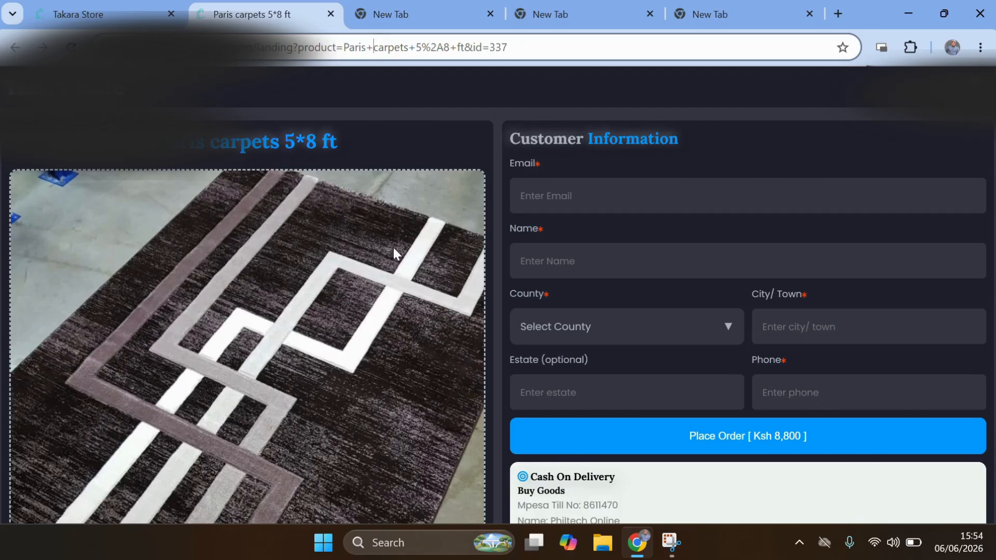
scroll(409, 257, "down", 15)
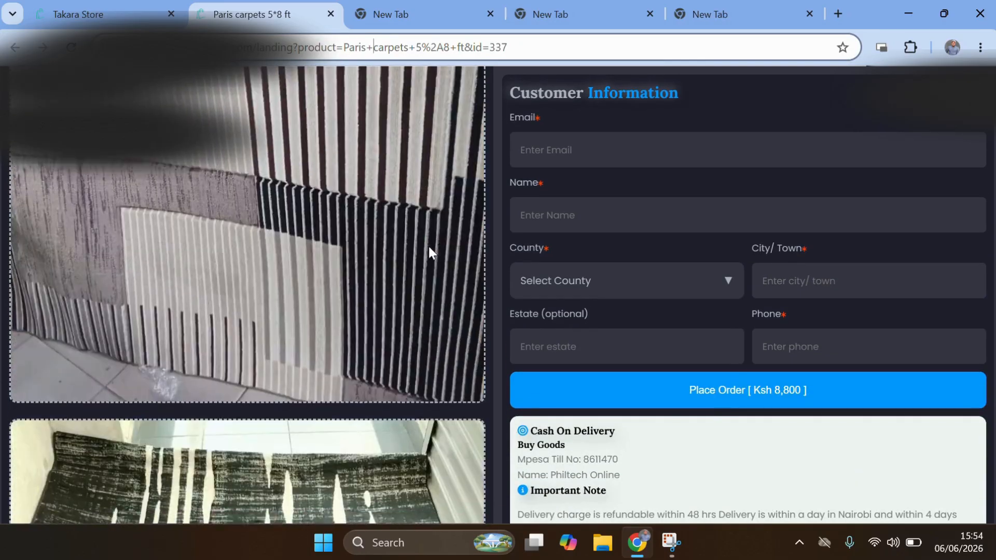
scroll(438, 243, "down", 3)
scroll(457, 241, "up", 15)
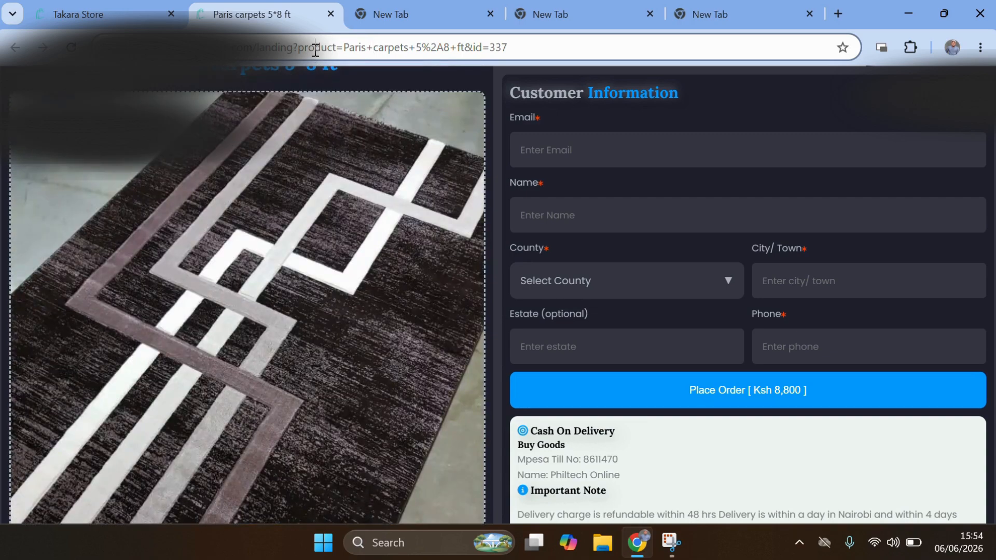
Step: Examine the landing link of the Paris carpets order page, highlighting part of the address and the complete address
left_click_drag(507, 48, 333, 48)
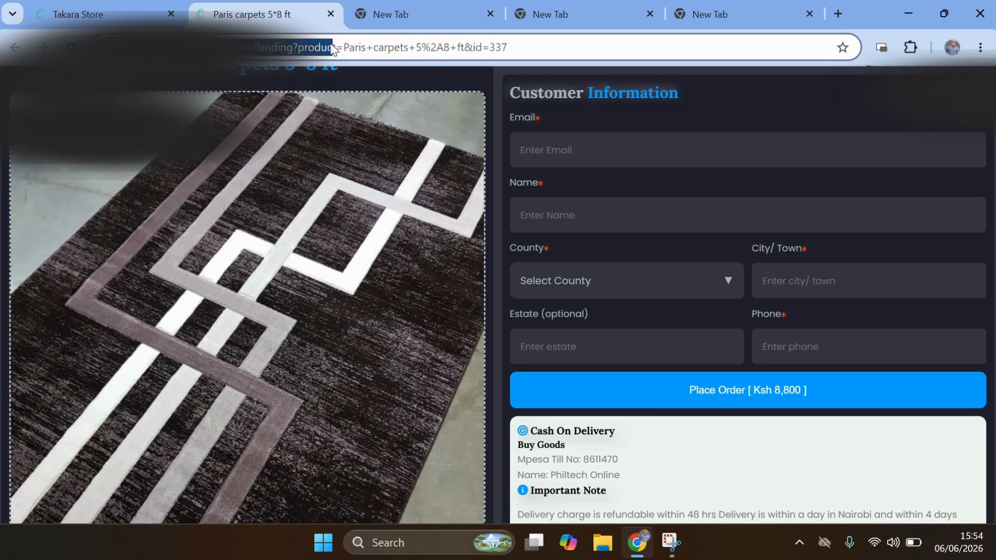
left_click(340, 46)
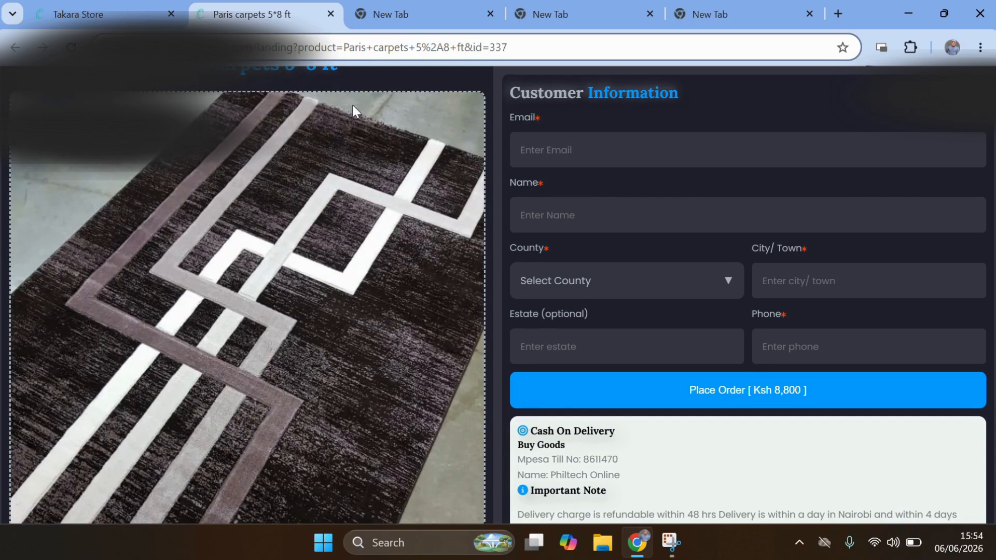
scroll(393, 213, "up", 2)
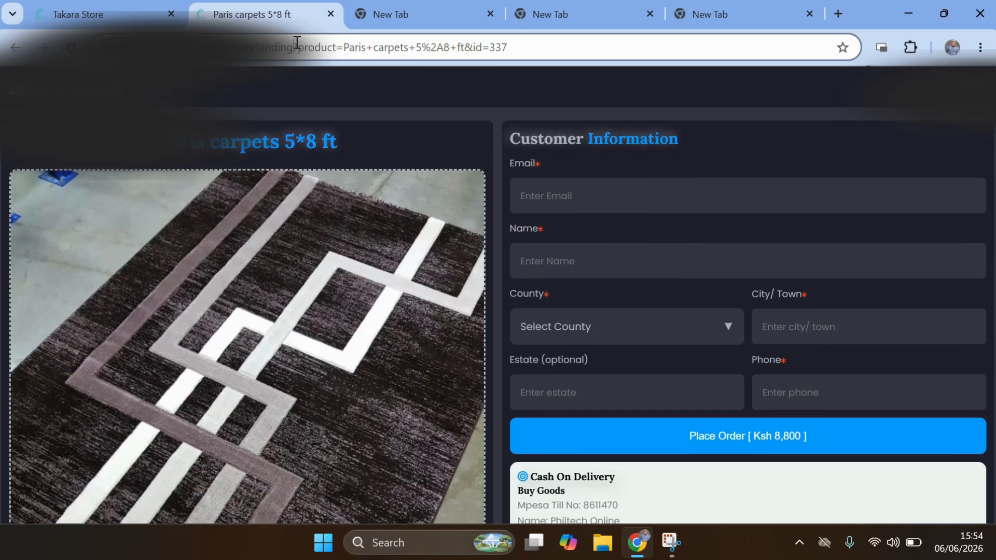
triple_click(298, 45)
left_click(306, 124)
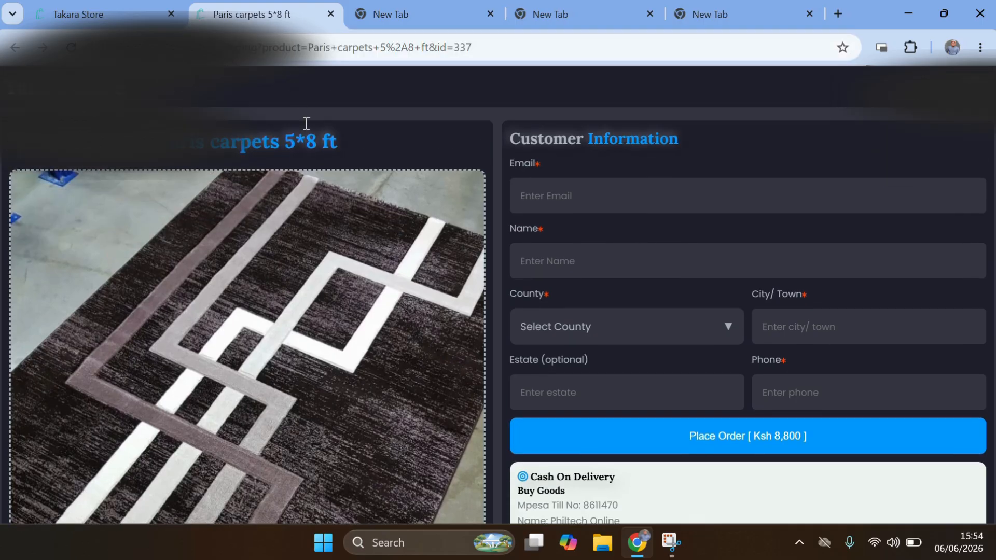
left_click(311, 45)
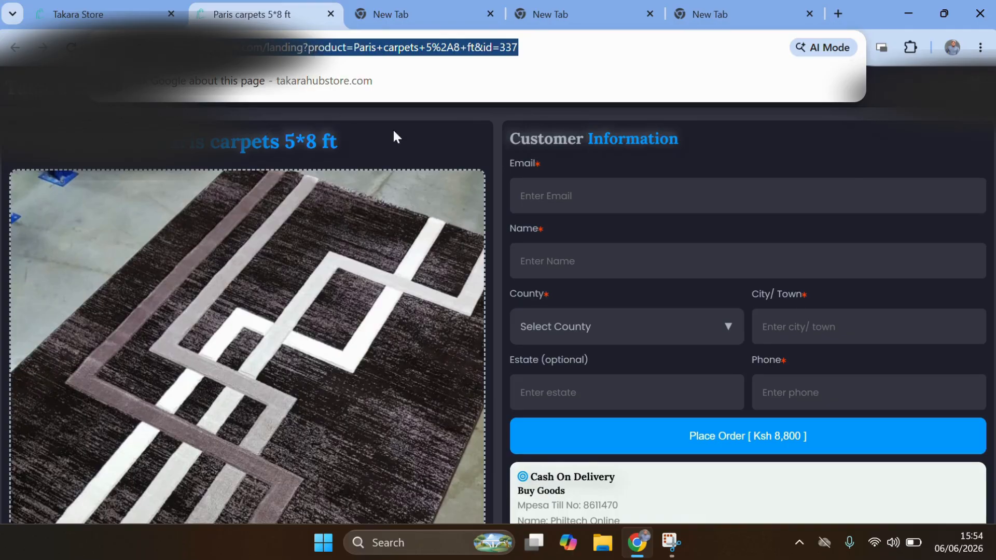
left_click(421, 152)
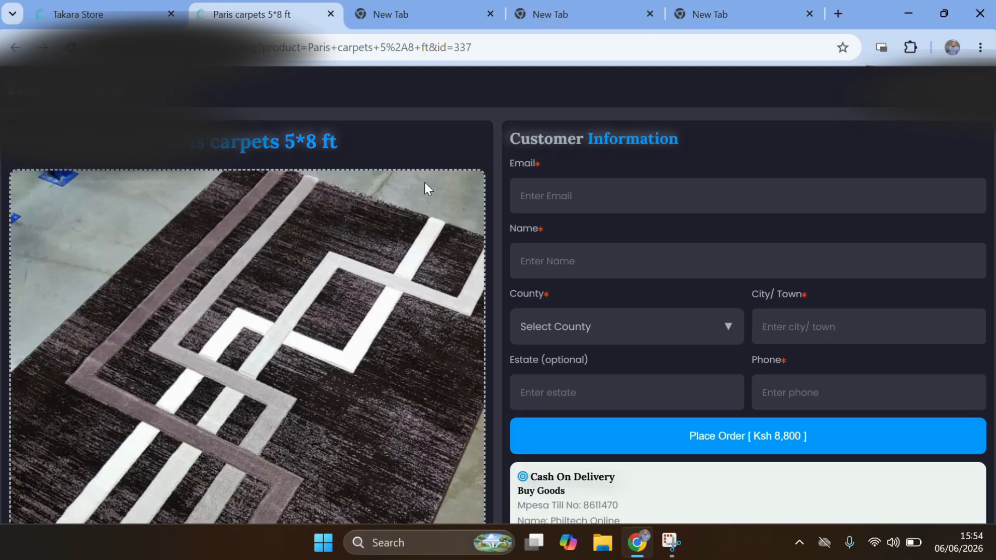
scroll(451, 218, "down", 8)
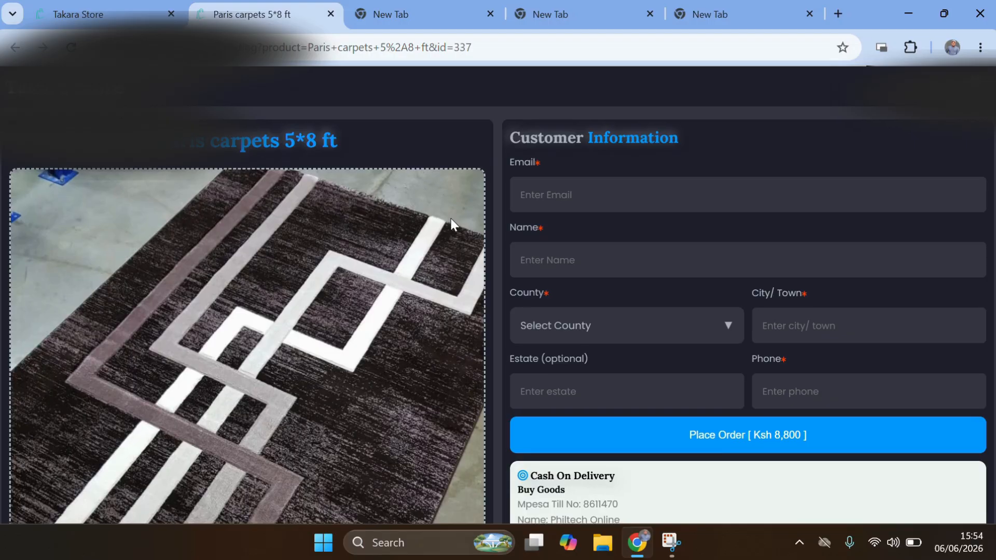
scroll(450, 217, "up", 8)
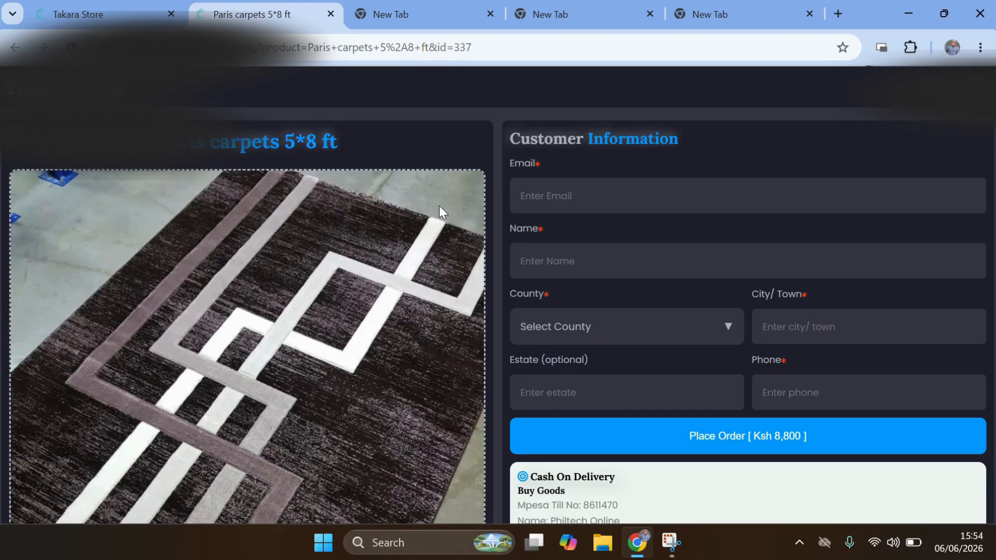